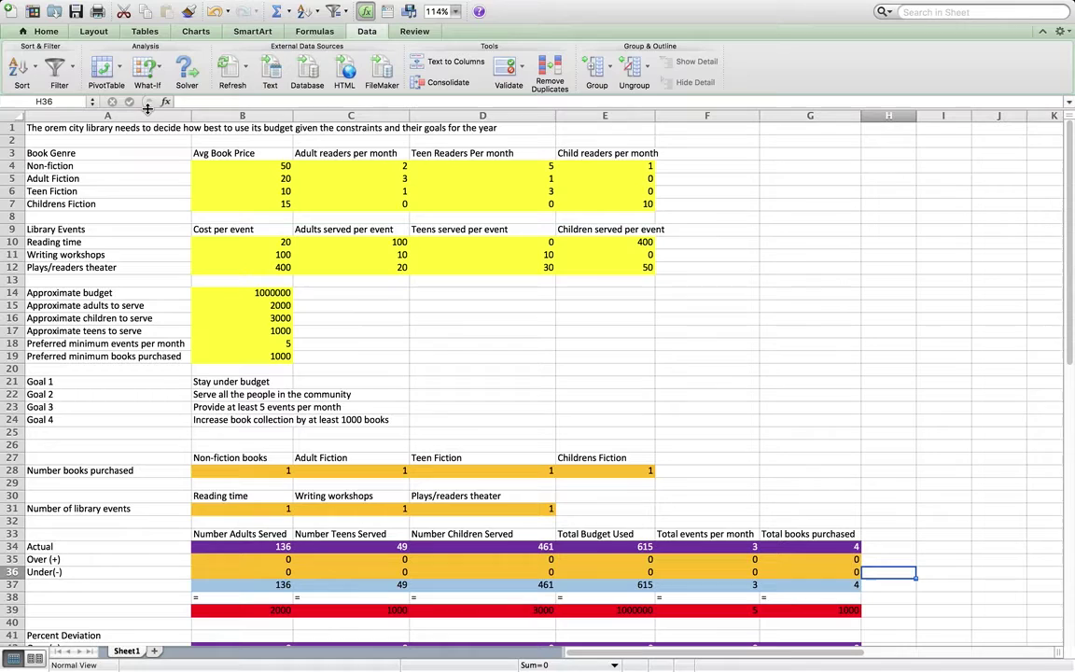
# - Review the book genre and event data: prices, readers per month, event costs and adults served
pyautogui.click(149, 164)
pyautogui.moveTo(210, 171); pyautogui.dragTo(267, 206)
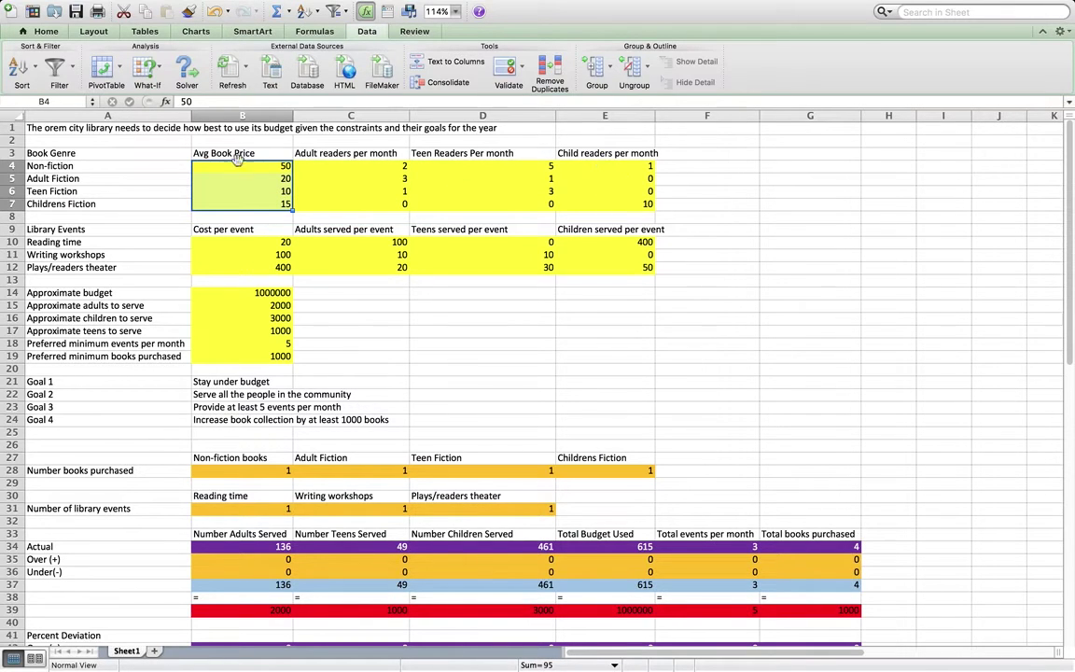
pyautogui.moveTo(108, 166); pyautogui.dragTo(119, 204)
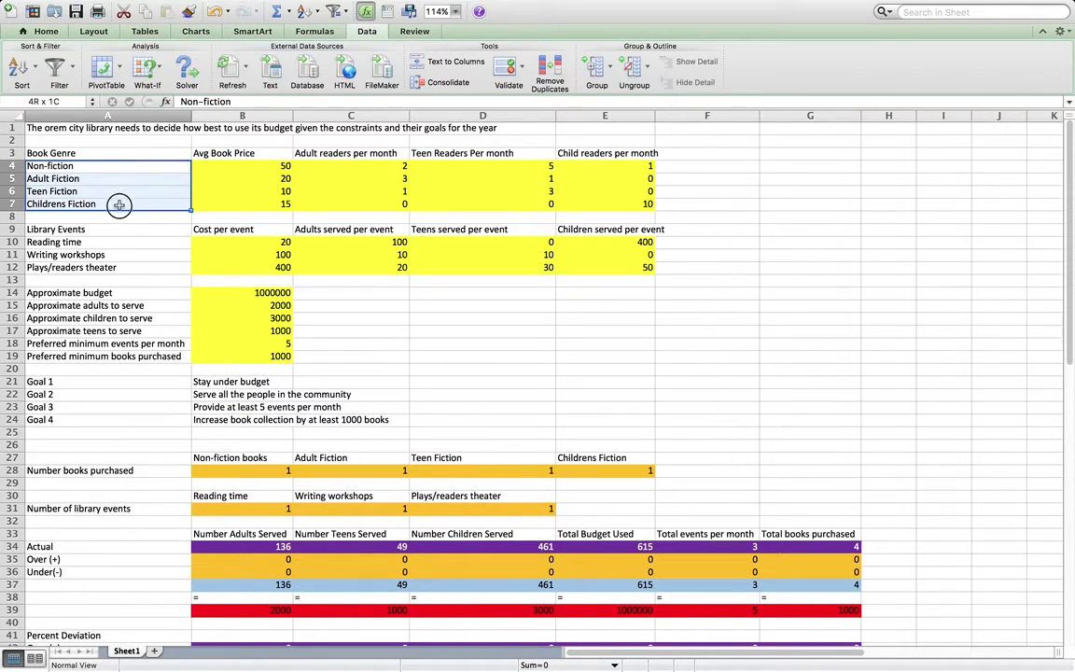
pyautogui.click(241, 154)
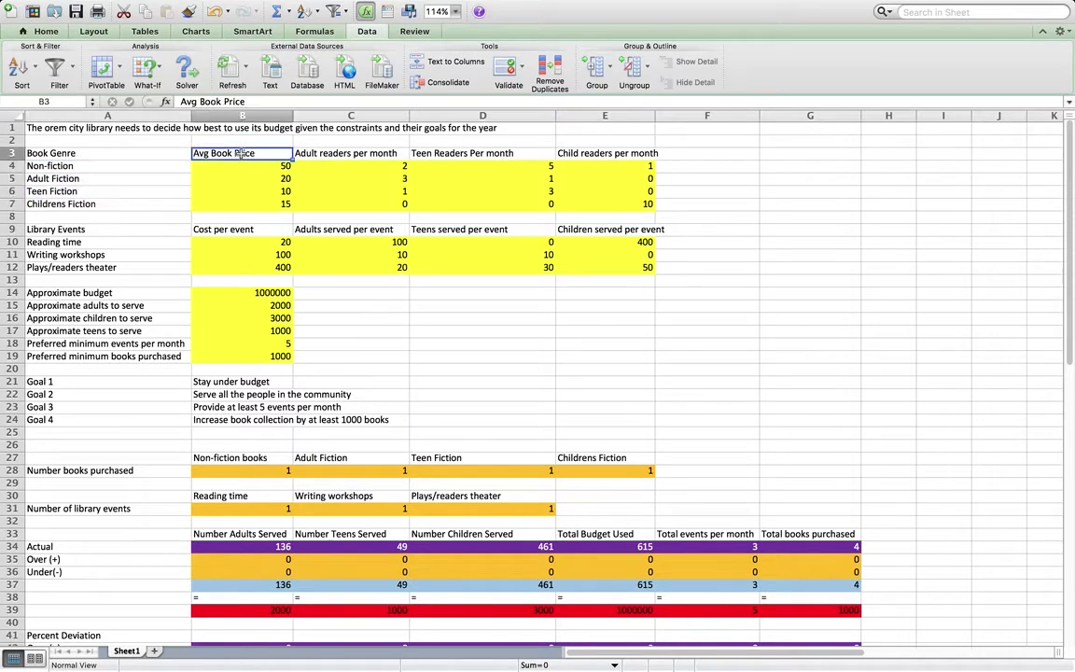
pyautogui.click(313, 152)
pyautogui.click(485, 154)
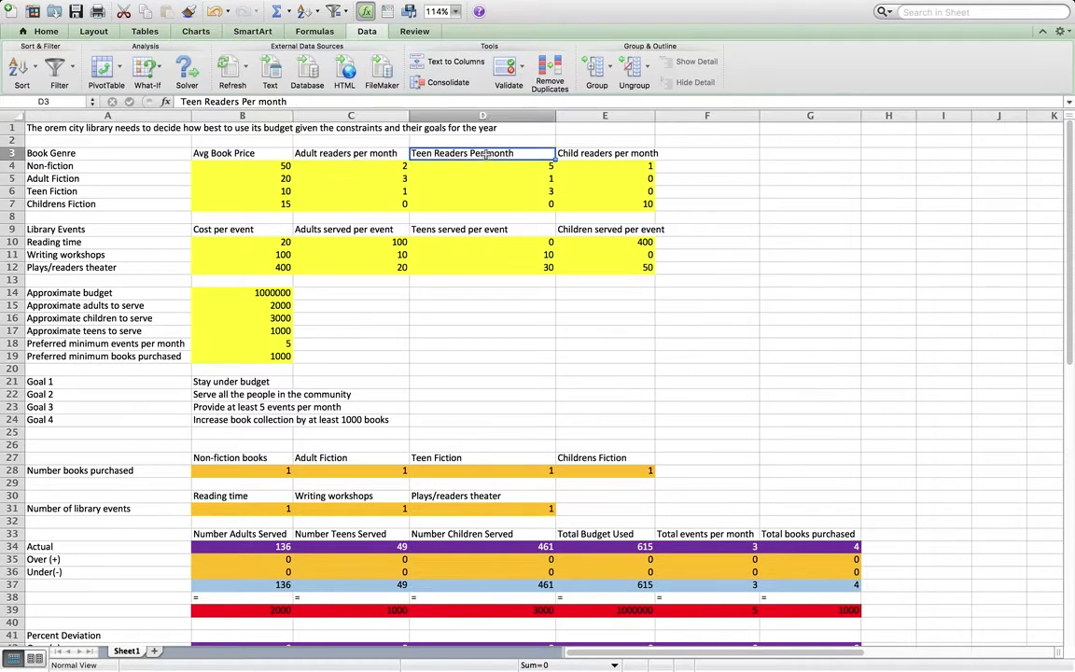
pyautogui.click(525, 151)
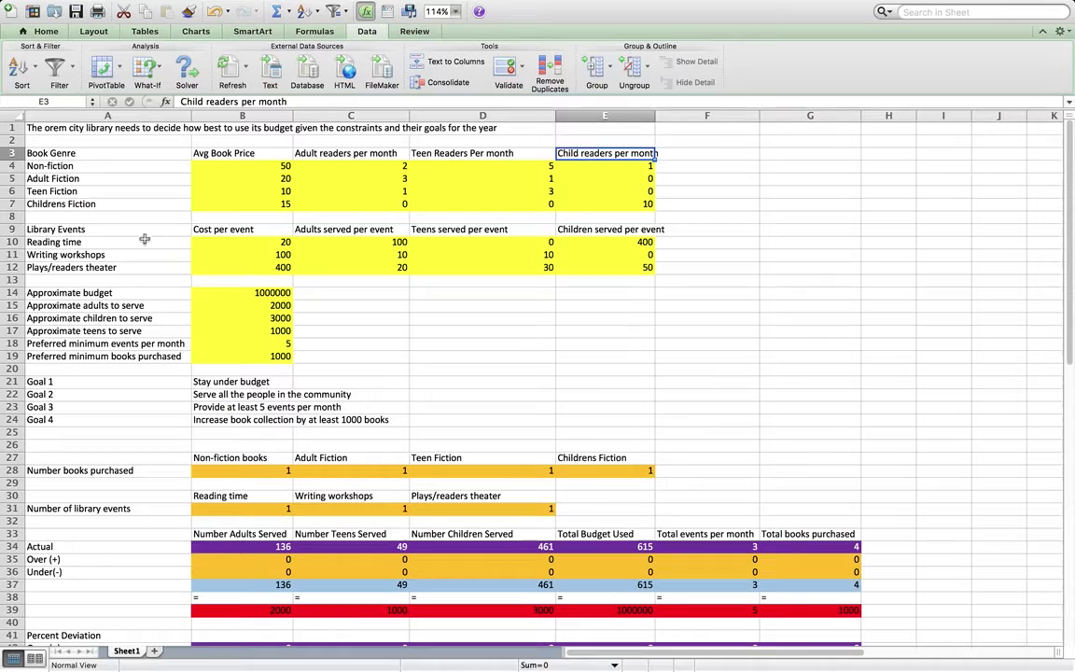
pyautogui.moveTo(130, 241); pyautogui.dragTo(130, 267)
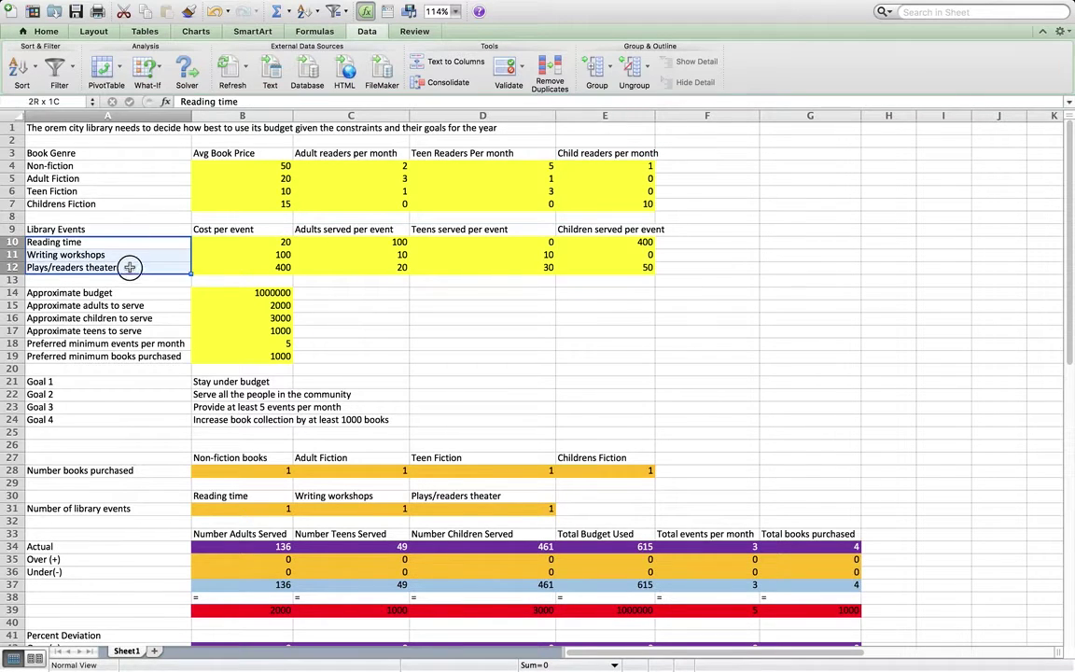
pyautogui.moveTo(230, 242); pyautogui.dragTo(233, 268)
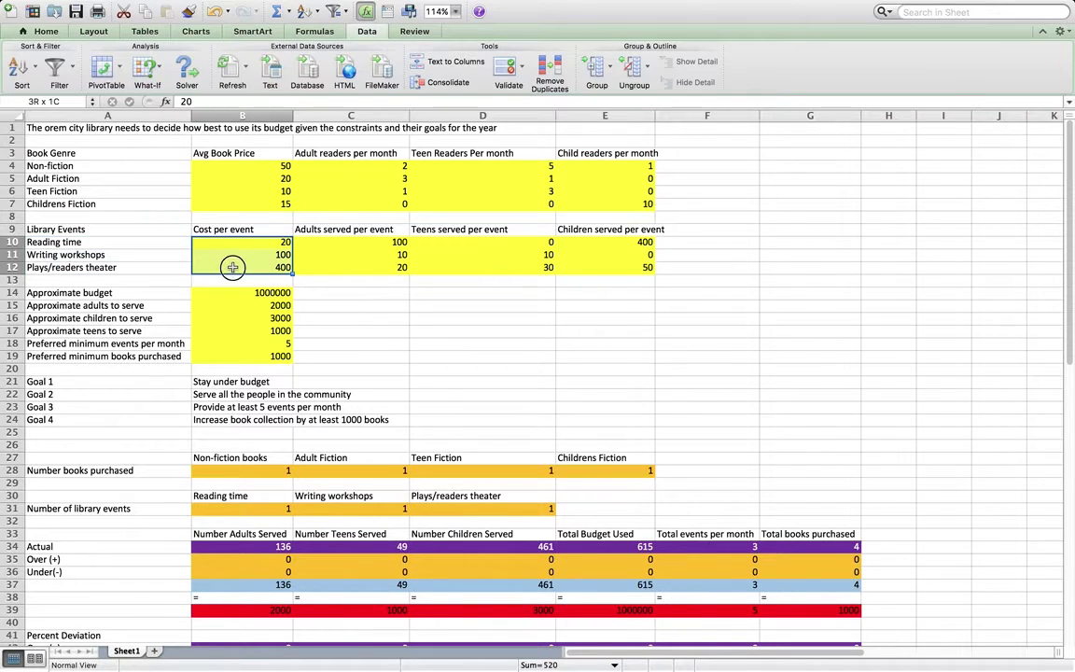
pyautogui.click(334, 227)
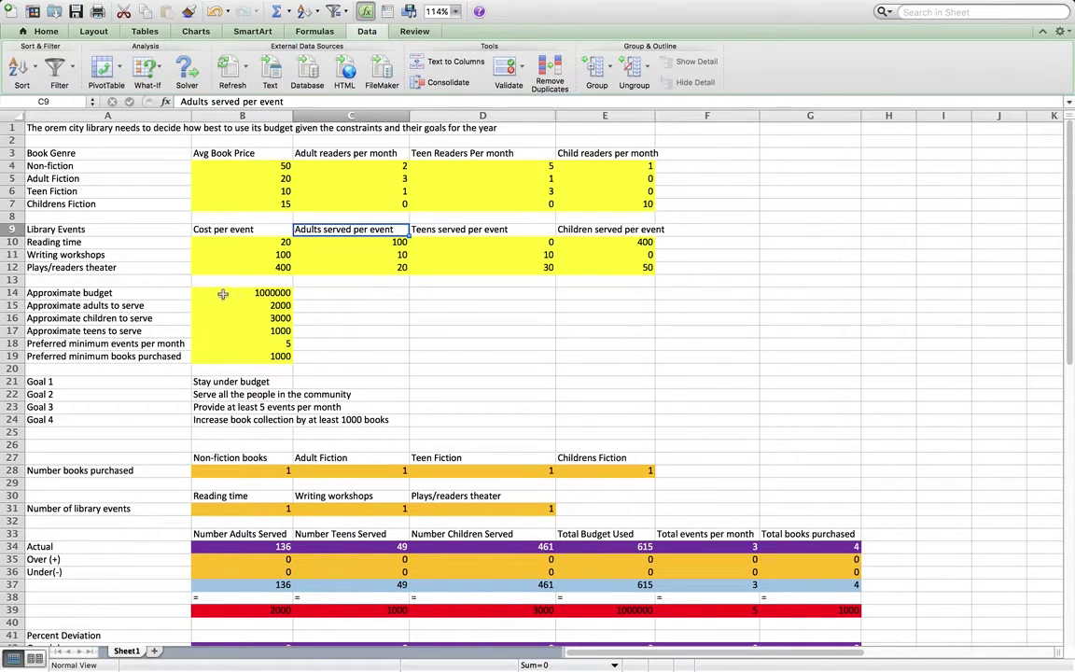
# - Go over the budget, audience-to-serve, minimum-events and minimum-books target labels
pyautogui.click(146, 292)
pyautogui.click(140, 305)
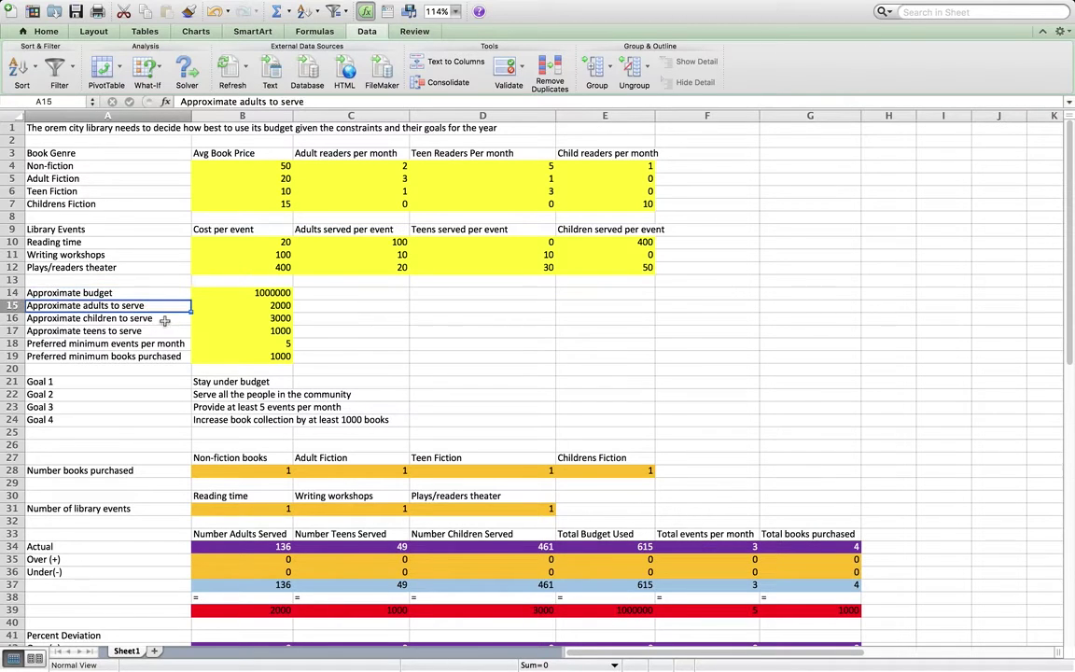
pyautogui.click(152, 318)
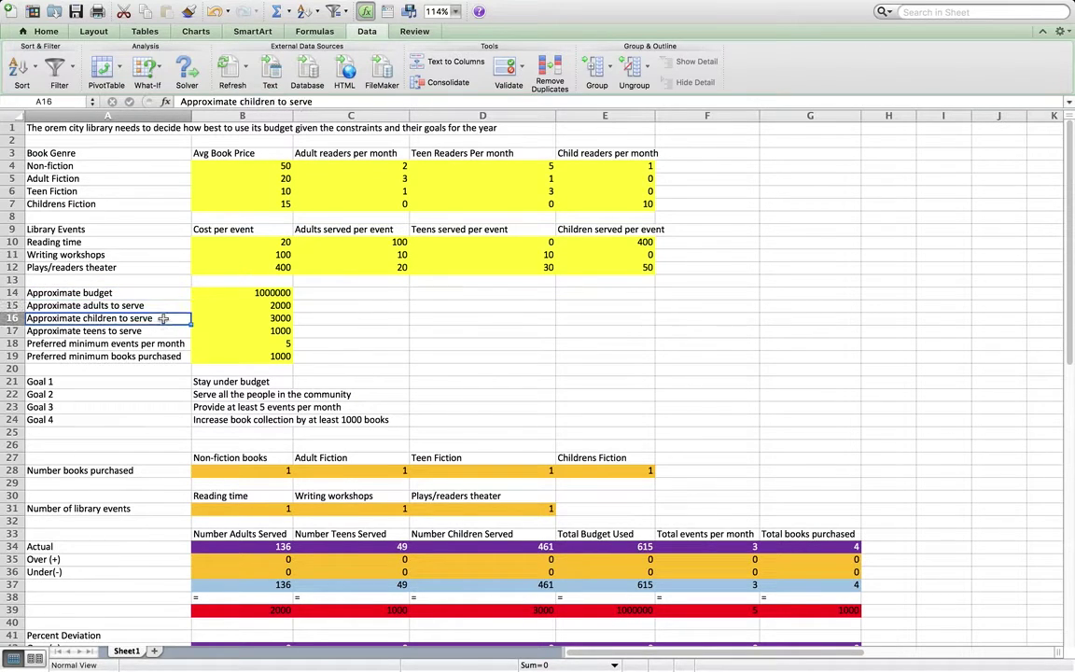
pyautogui.click(147, 330)
pyautogui.click(157, 345)
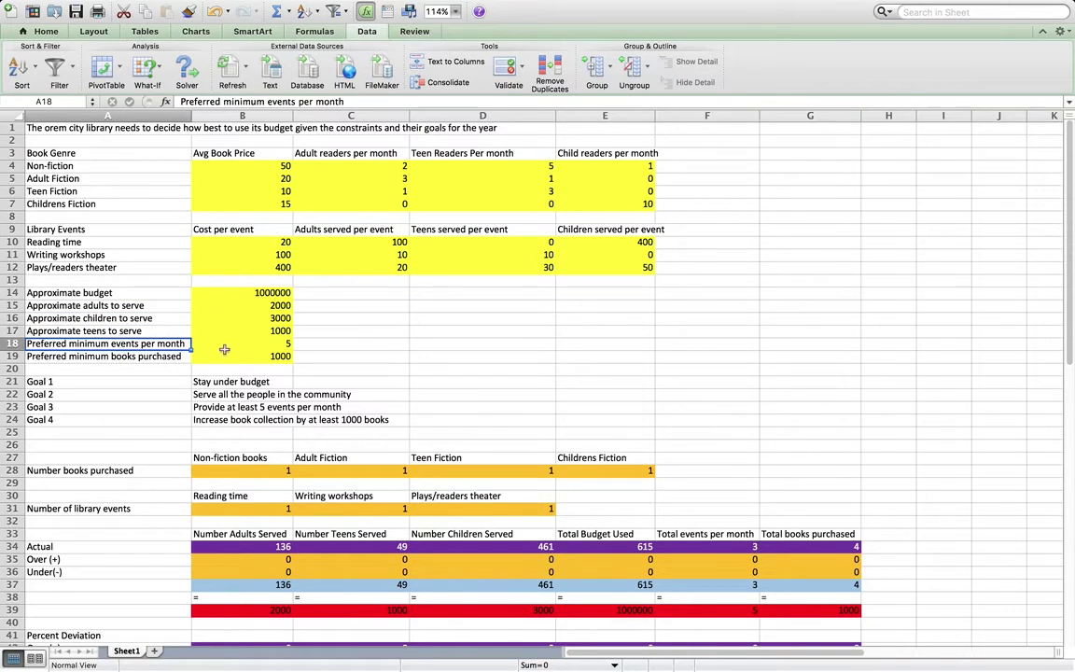
pyautogui.click(142, 356)
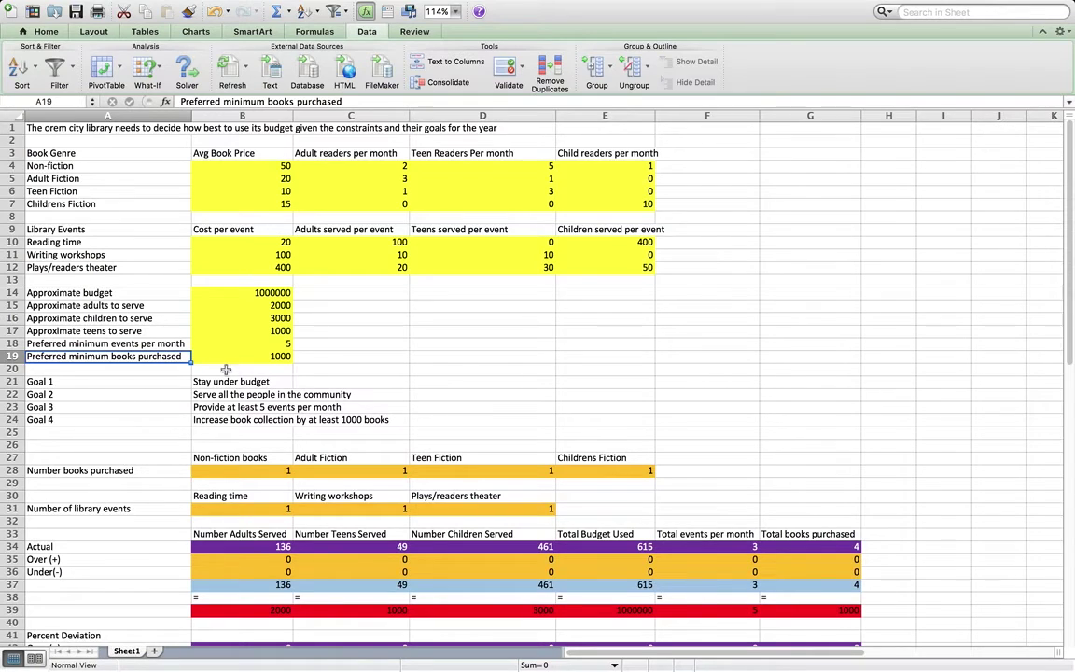
# - Walk through Goals 1-4: stay under budget, serve the community, 5+ events, grow the collection
pyautogui.click(90, 383)
pyautogui.moveTo(91, 383); pyautogui.dragTo(280, 421)
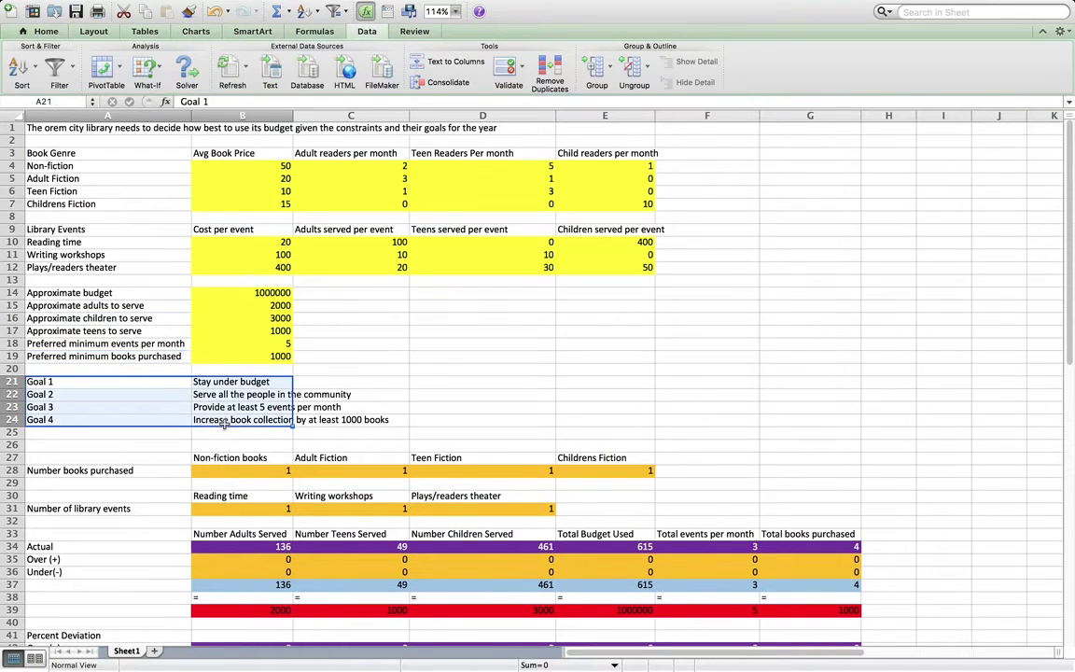
pyautogui.click(224, 382)
pyautogui.click(224, 397)
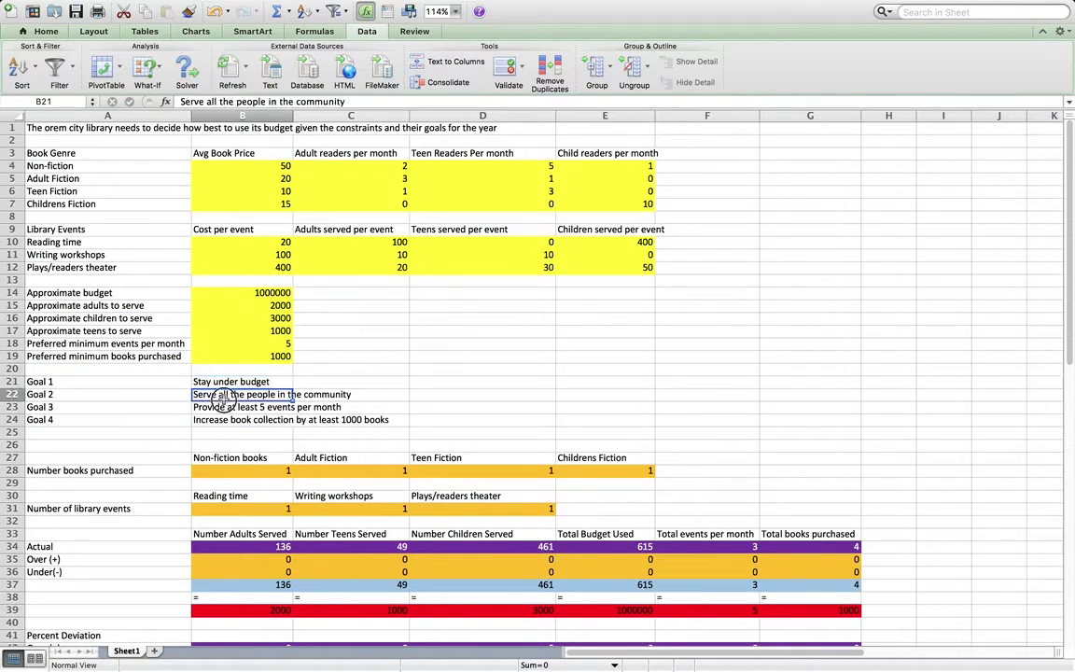
pyautogui.click(264, 408)
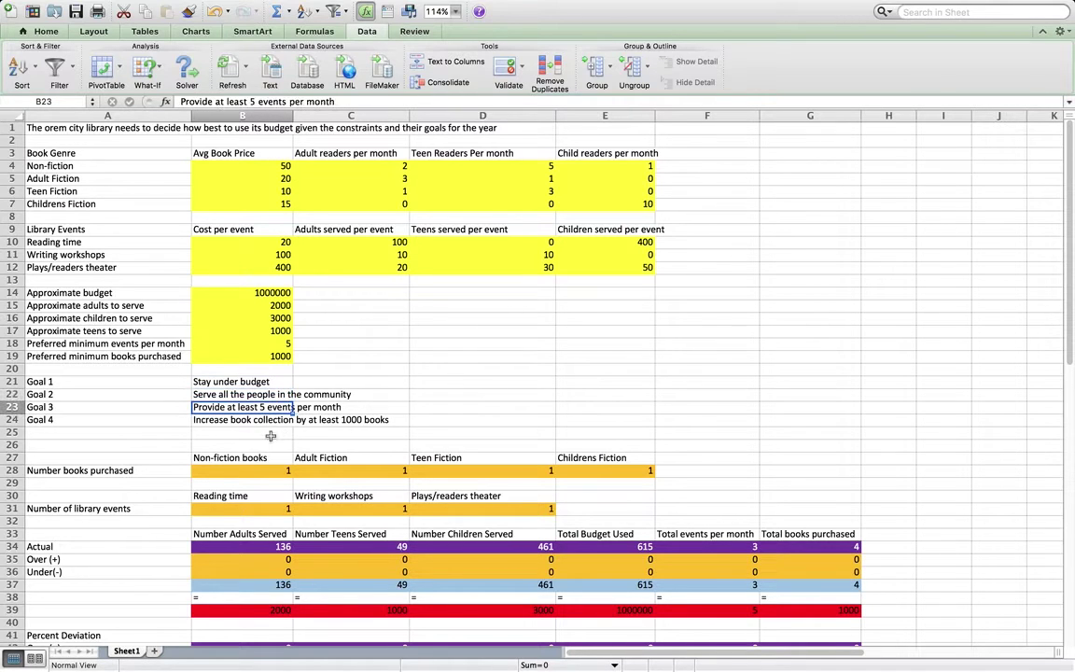
pyautogui.click(251, 421)
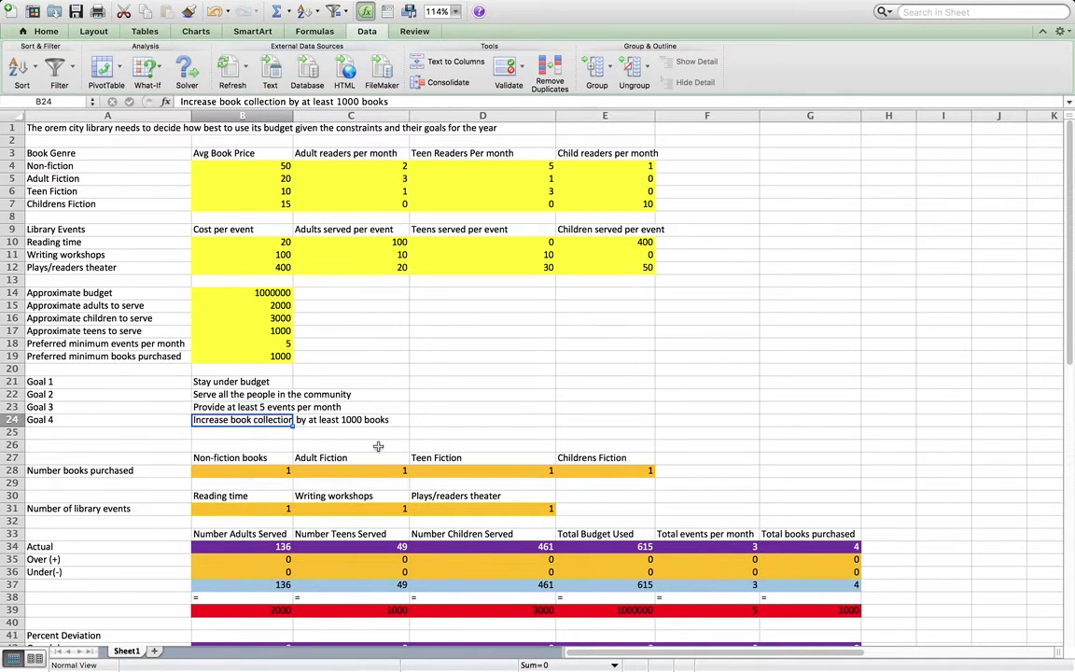
# - Highlight the budget and target values and the row 28 books-purchased decision cells
pyautogui.scroll(-5, 374, 447)
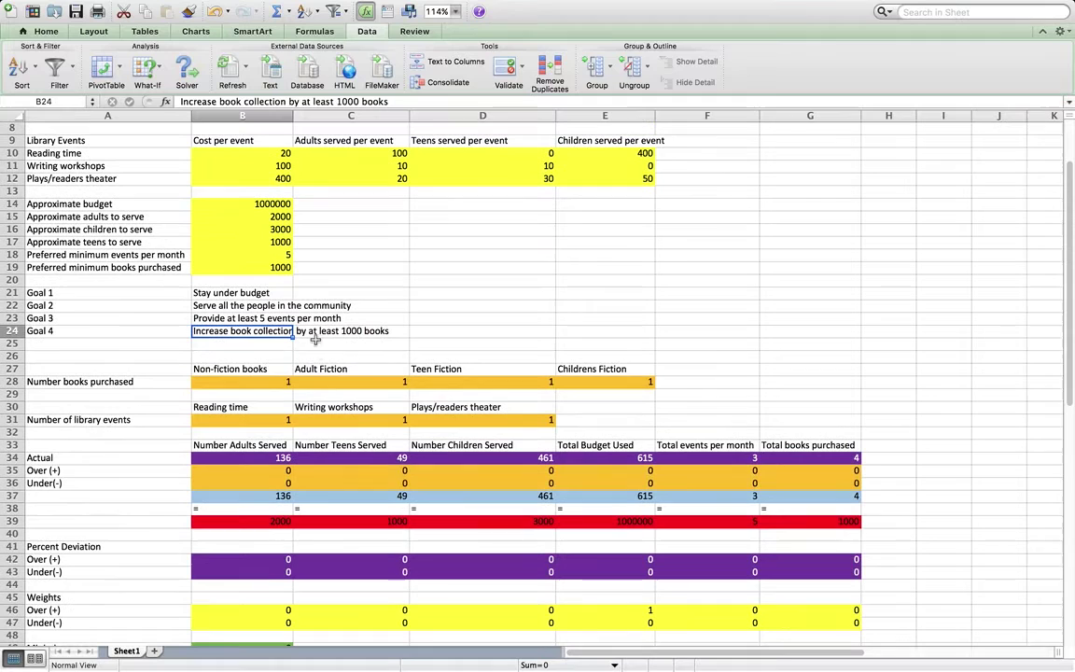
pyautogui.moveTo(246, 204); pyautogui.dragTo(245, 266)
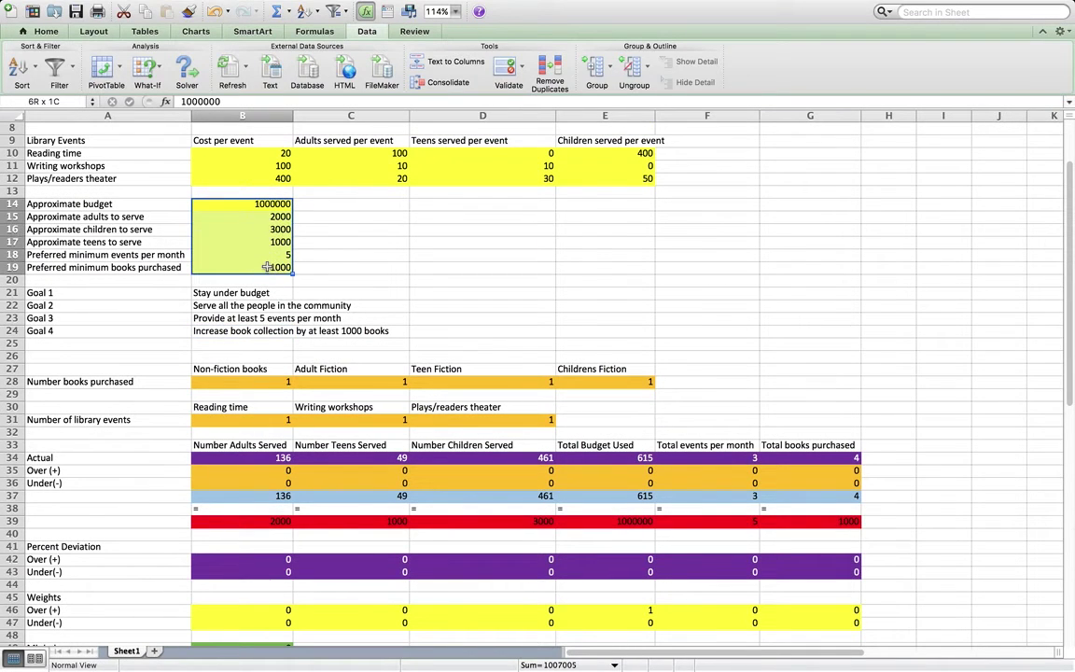
pyautogui.scroll(-4, 465, 327)
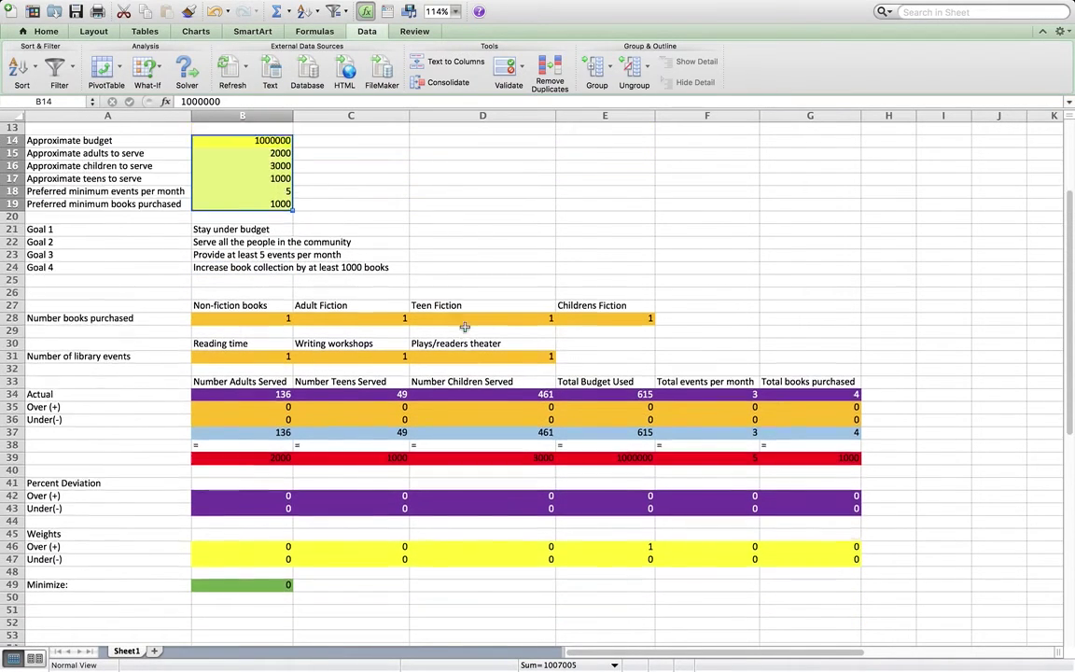
pyautogui.scroll(3, 465, 327)
pyautogui.scroll(-3, 465, 326)
pyautogui.moveTo(220, 320); pyautogui.dragTo(570, 323)
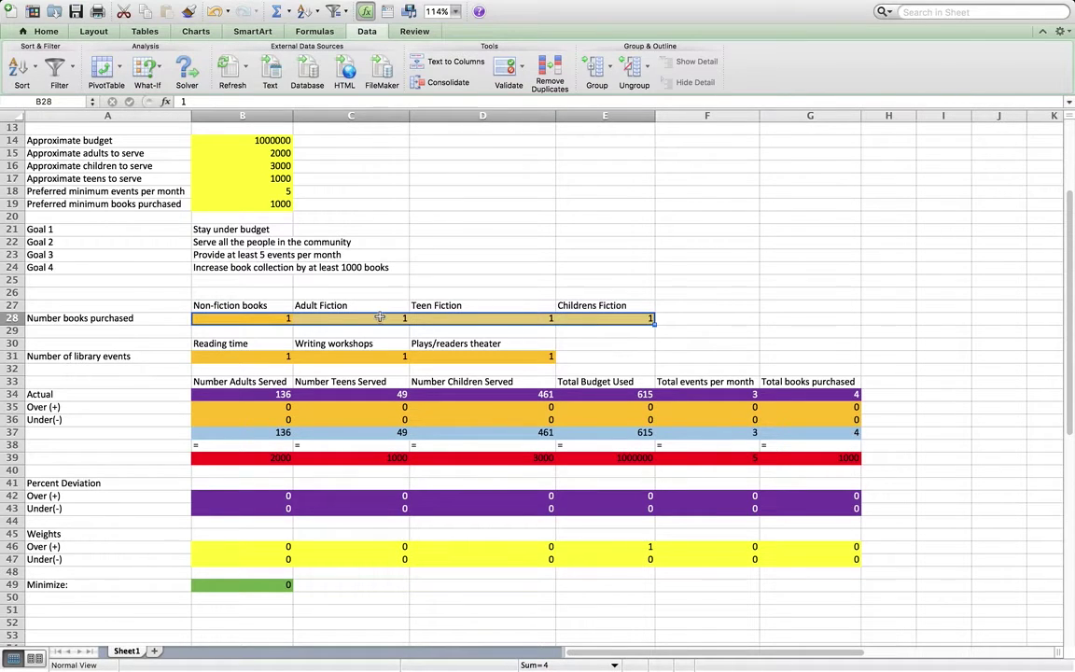
pyautogui.click(128, 318)
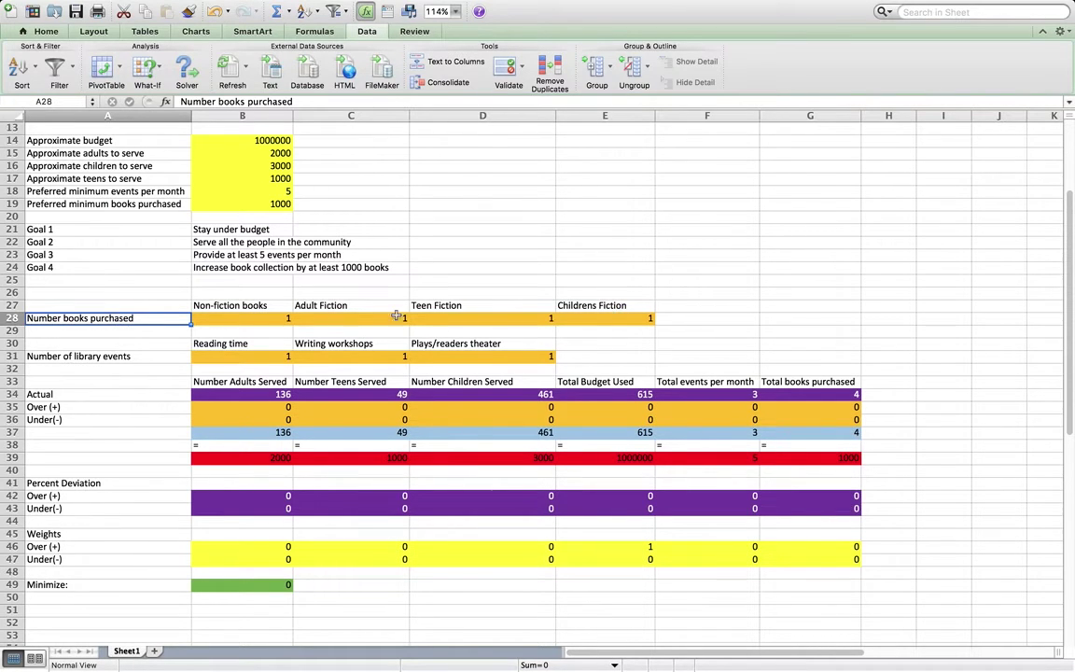
# - Point out the Number of library events row and its Reading time, Writing workshops and Plays columns
pyautogui.click(142, 357)
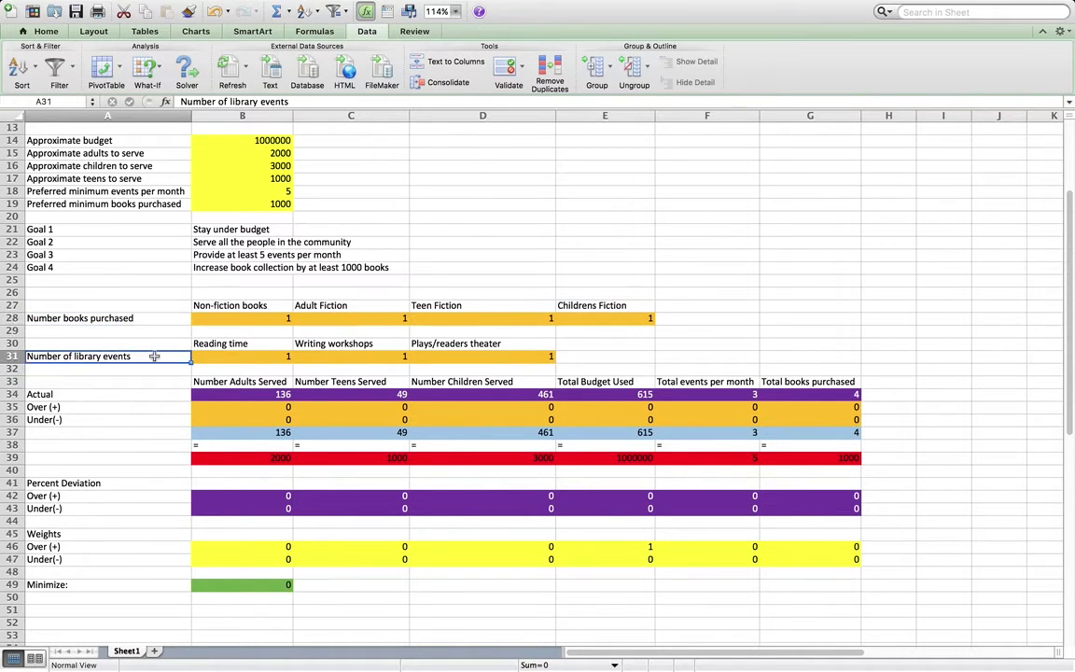
pyautogui.click(242, 345)
pyautogui.click(334, 346)
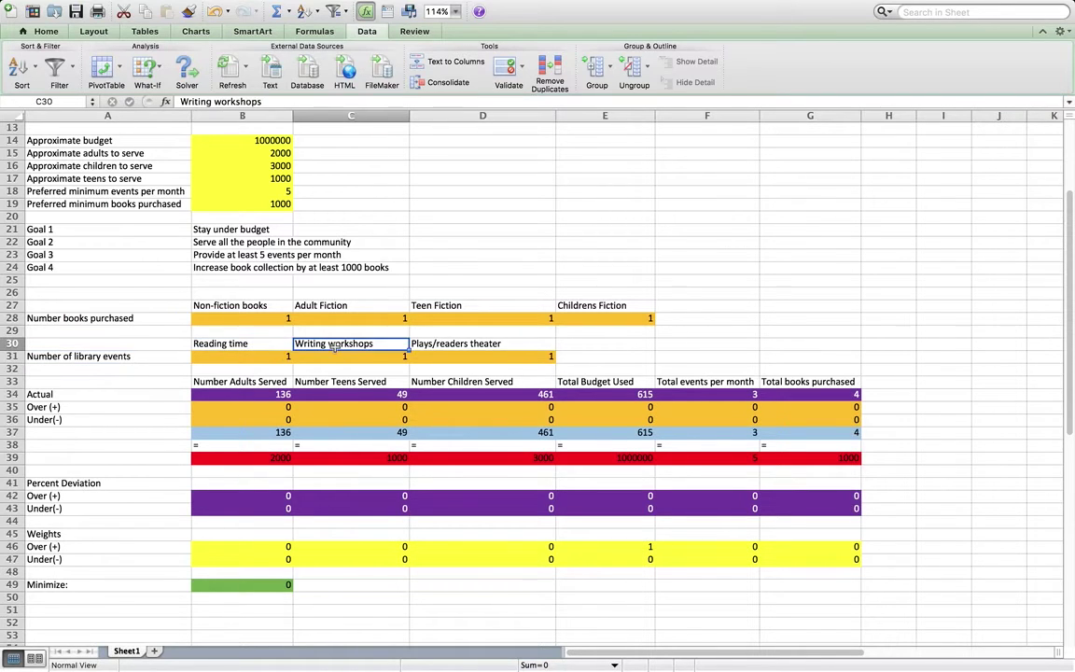
pyautogui.press('Right')
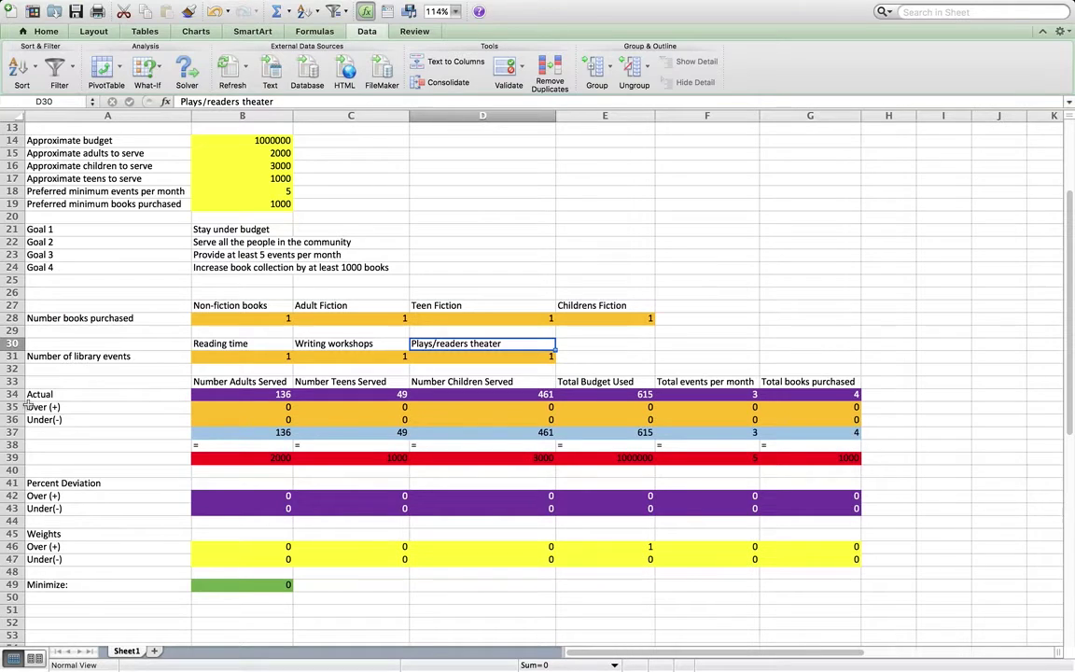
# - Inspect the Over/Under deviation rows and the adults-served and actual-plus-deviation formulas
pyautogui.moveTo(15, 408); pyautogui.dragTo(15, 420)
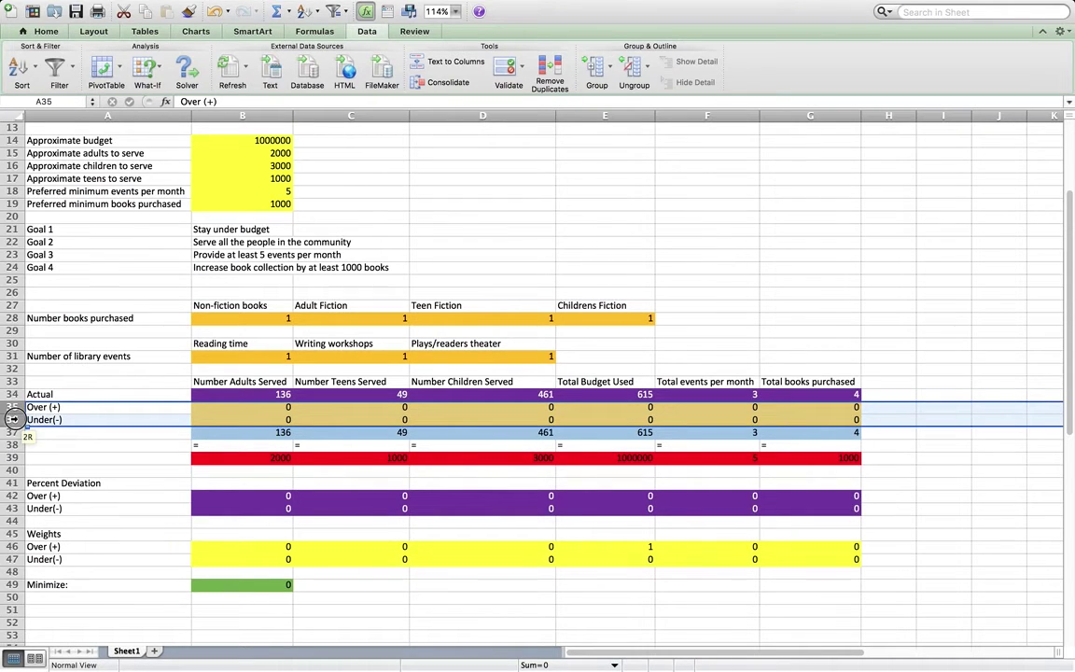
pyautogui.click(277, 408)
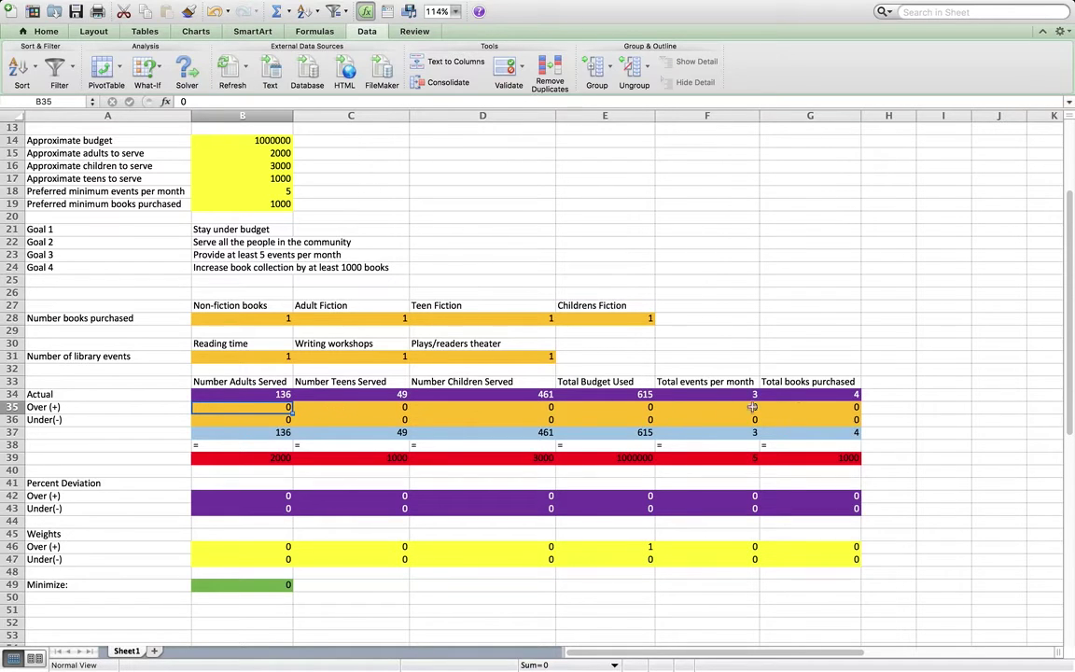
pyautogui.click(279, 431)
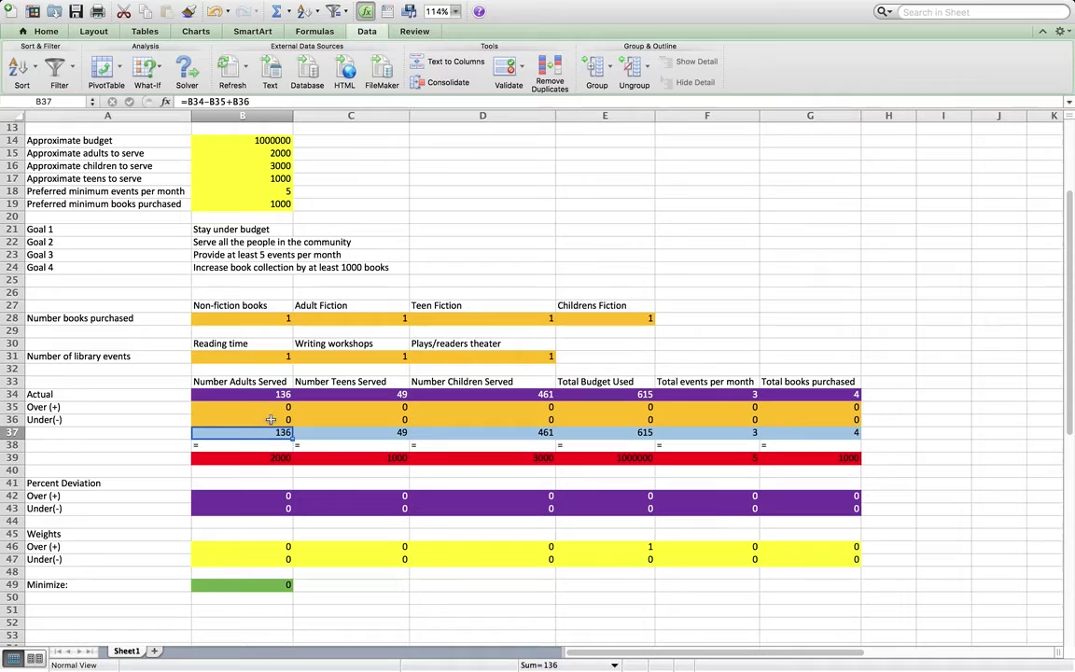
pyautogui.click(256, 394)
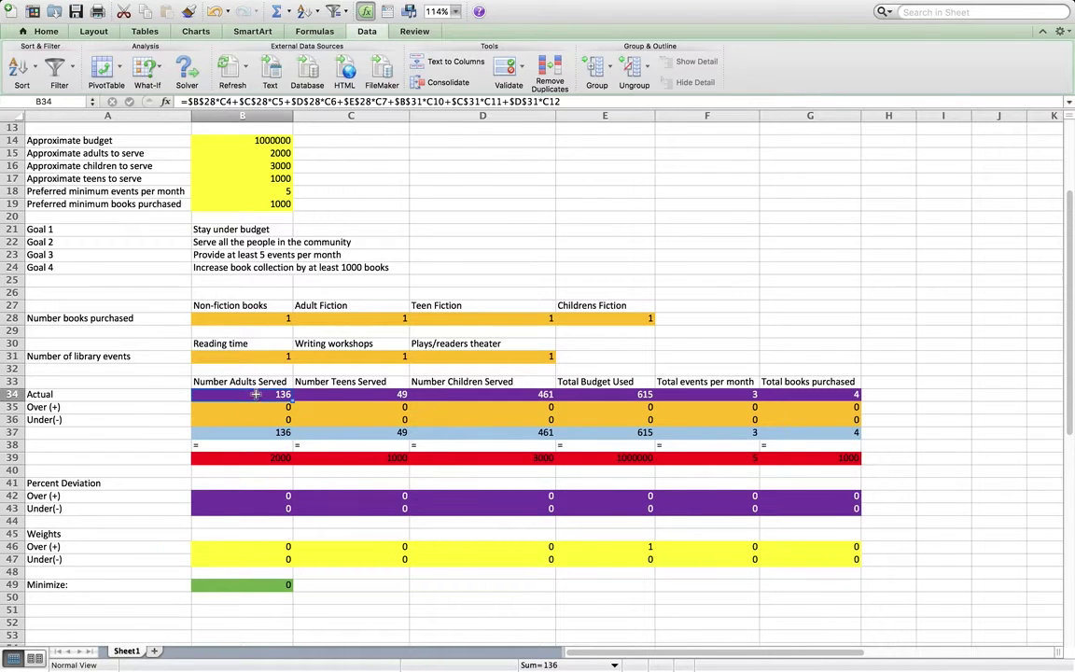
pyautogui.click(250, 381)
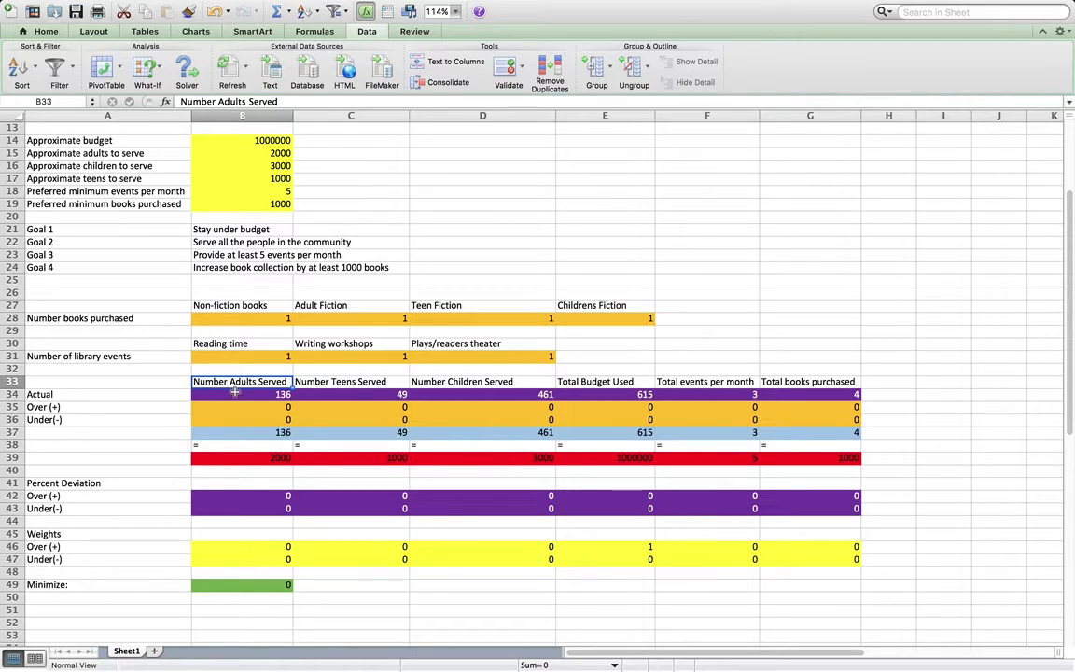
pyautogui.click(235, 393)
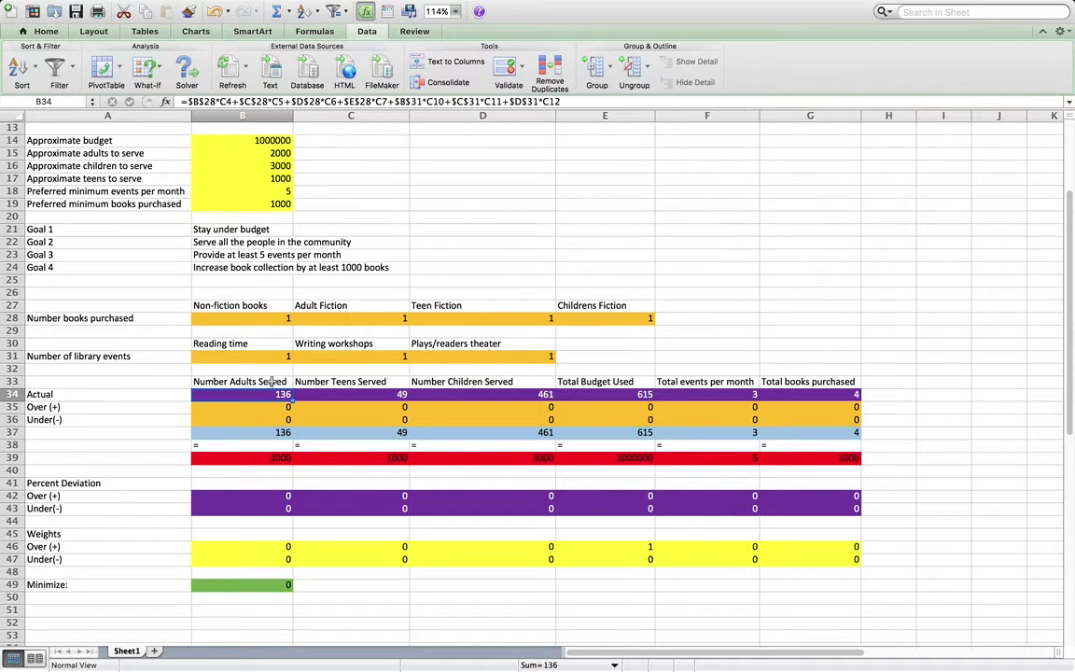
# - Inspect the B31 event count and the B34 adults-served formula
pyautogui.scroll(5, 254, 402)
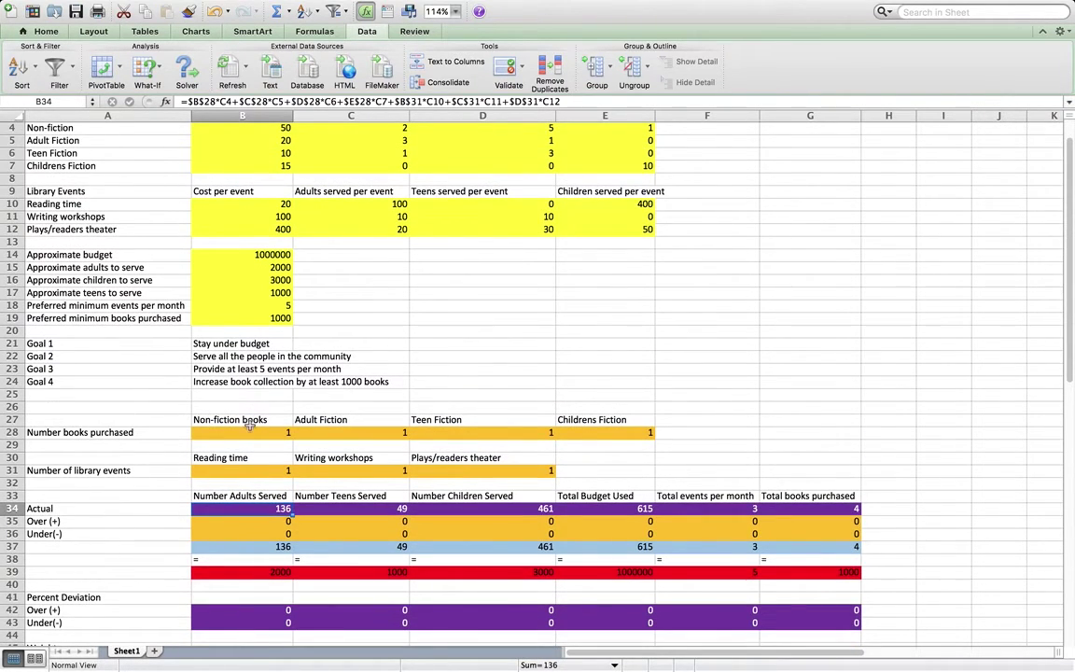
pyautogui.scroll(2, 421, 264)
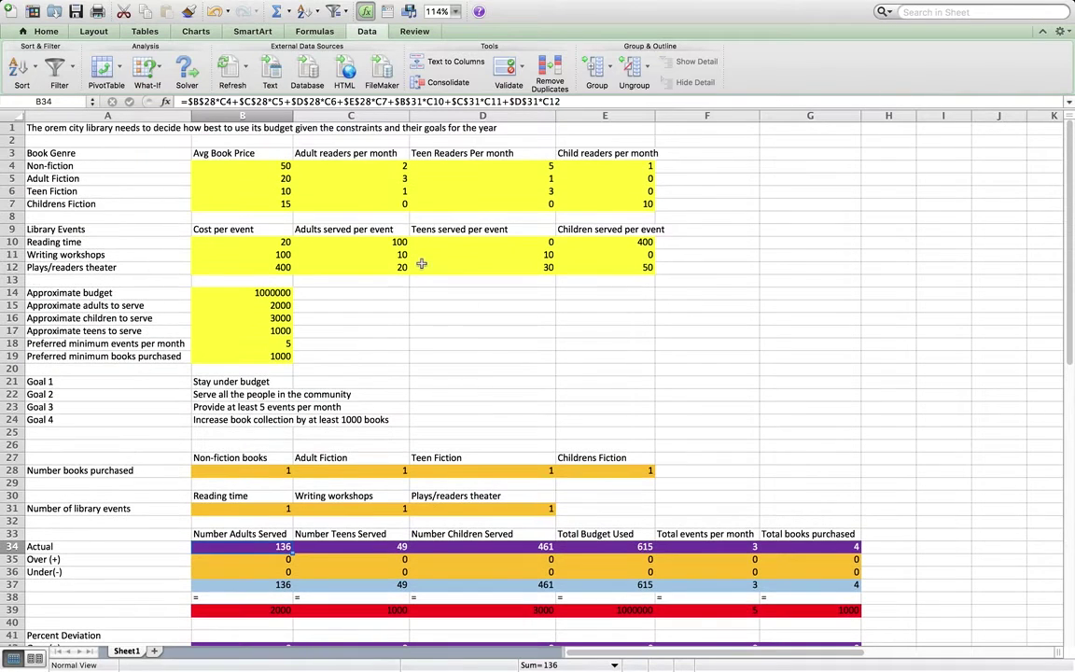
pyautogui.click(244, 509)
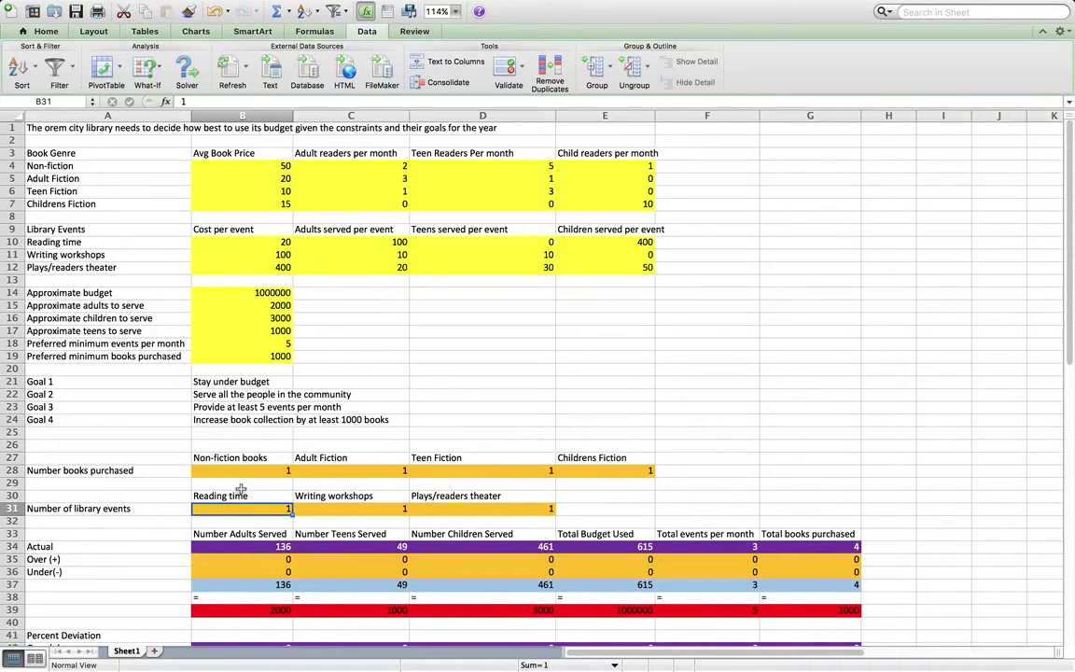
pyautogui.scroll(-4, 242, 487)
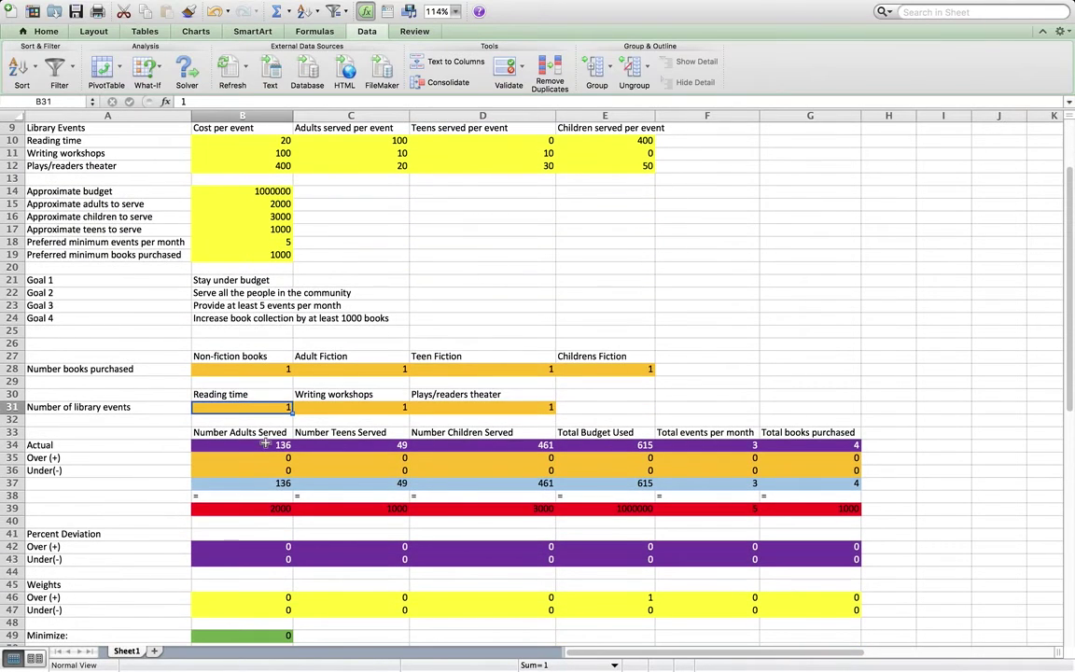
pyautogui.click(266, 444)
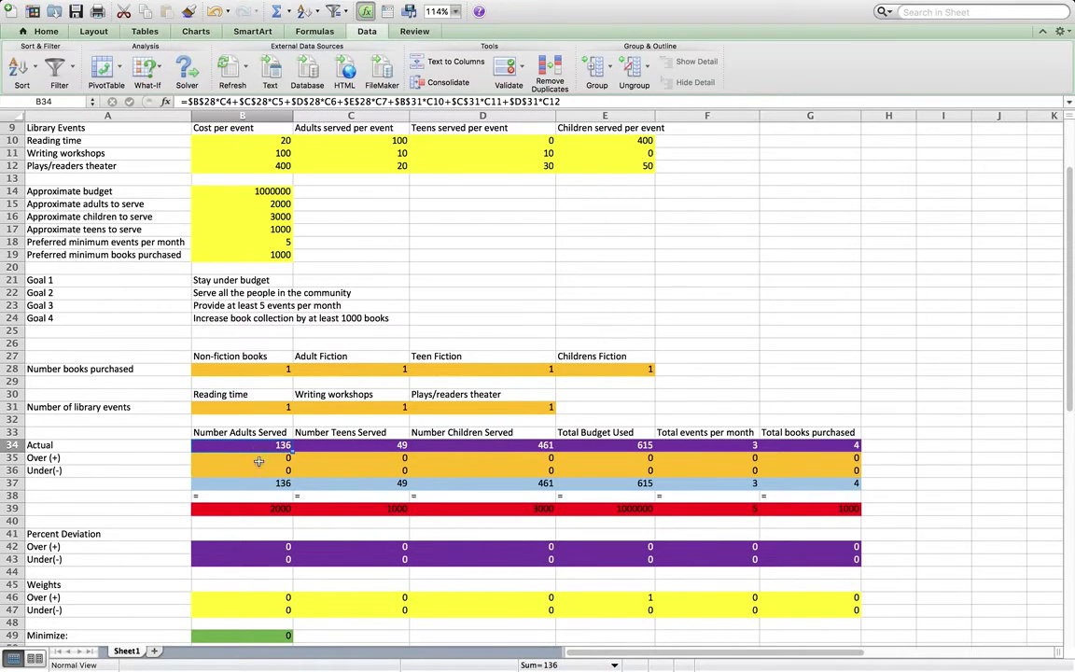
# - Check the B37 balance formula, the B39 target linked to B15, and the B35 deviation
pyautogui.click(251, 482)
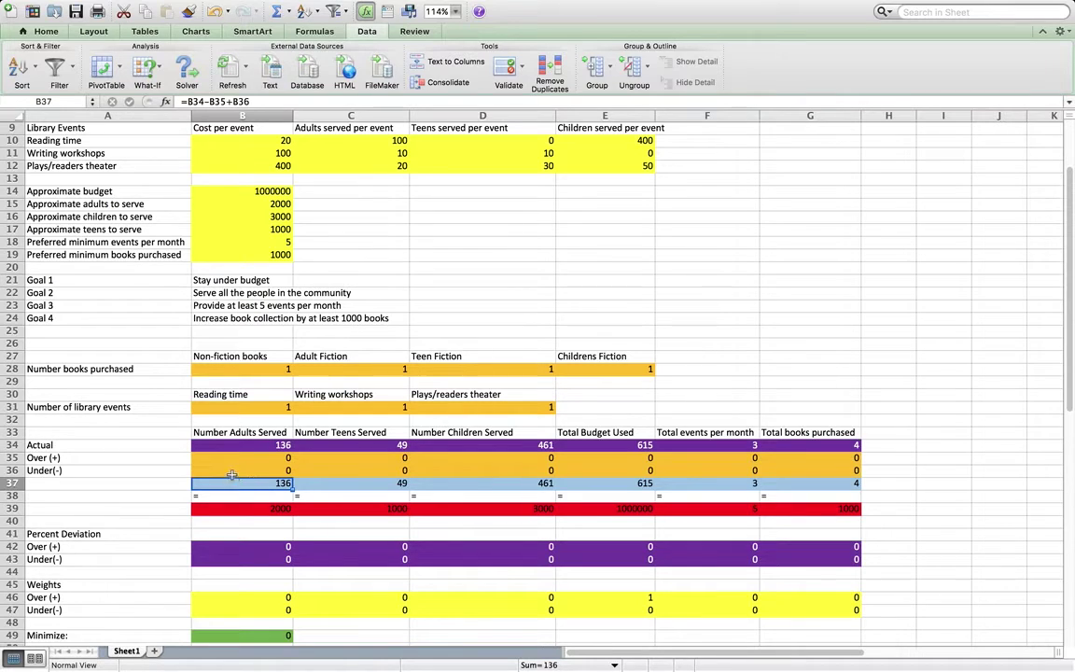
pyautogui.scroll(-4, 226, 484)
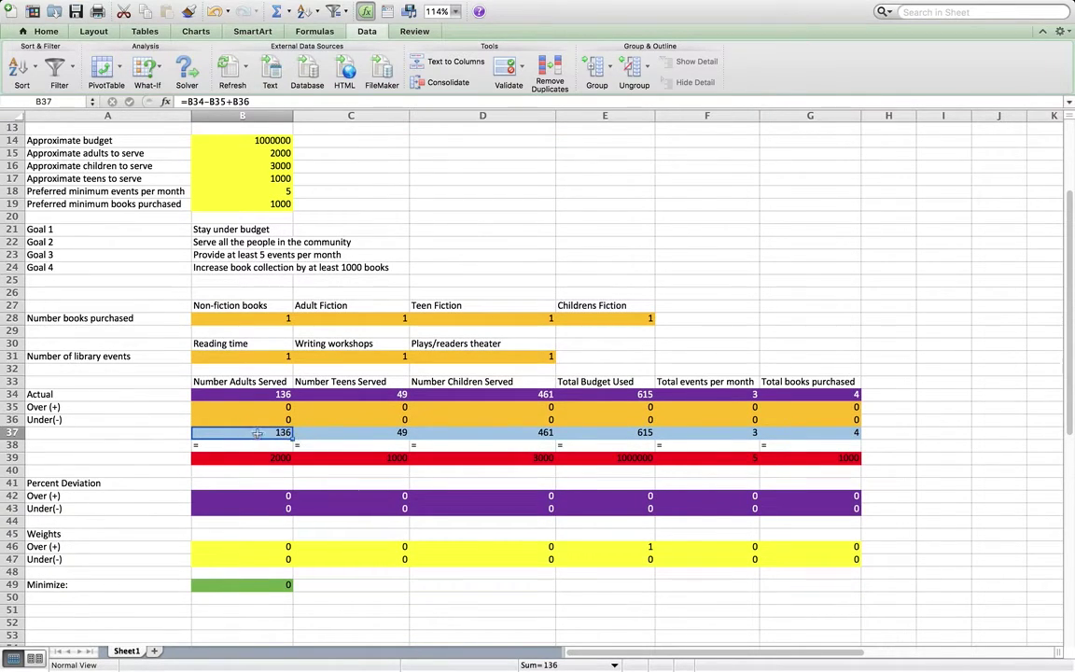
pyautogui.click(277, 458)
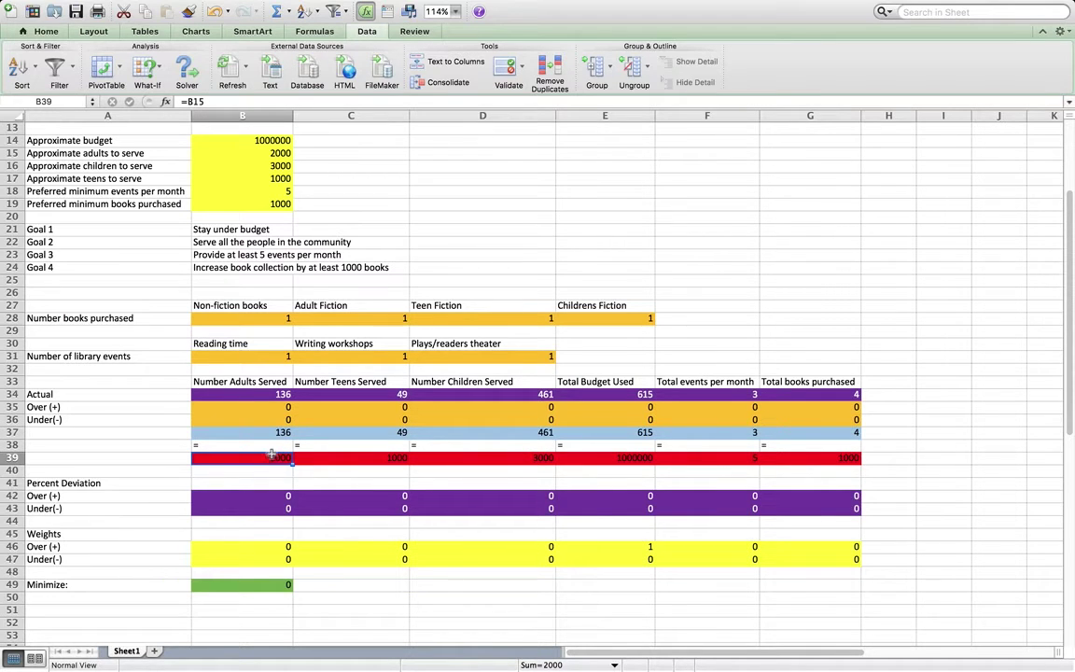
pyautogui.click(244, 407)
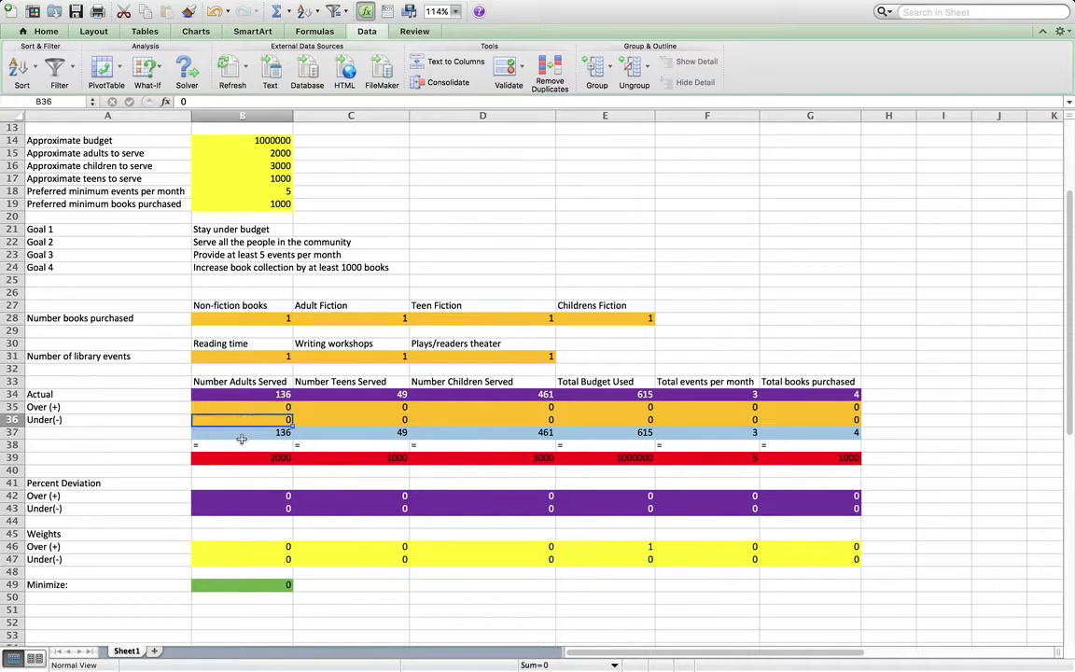
pyautogui.click(241, 433)
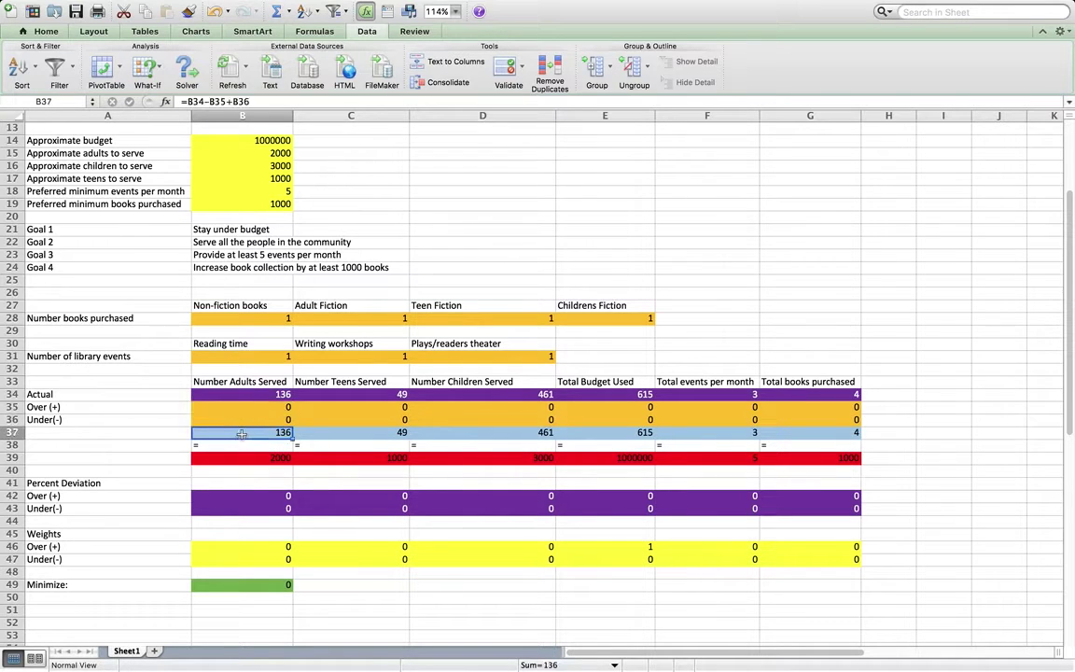
# - Try adding another cell reference to the B37 formula, then cancel the edit
pyautogui.click(263, 102)
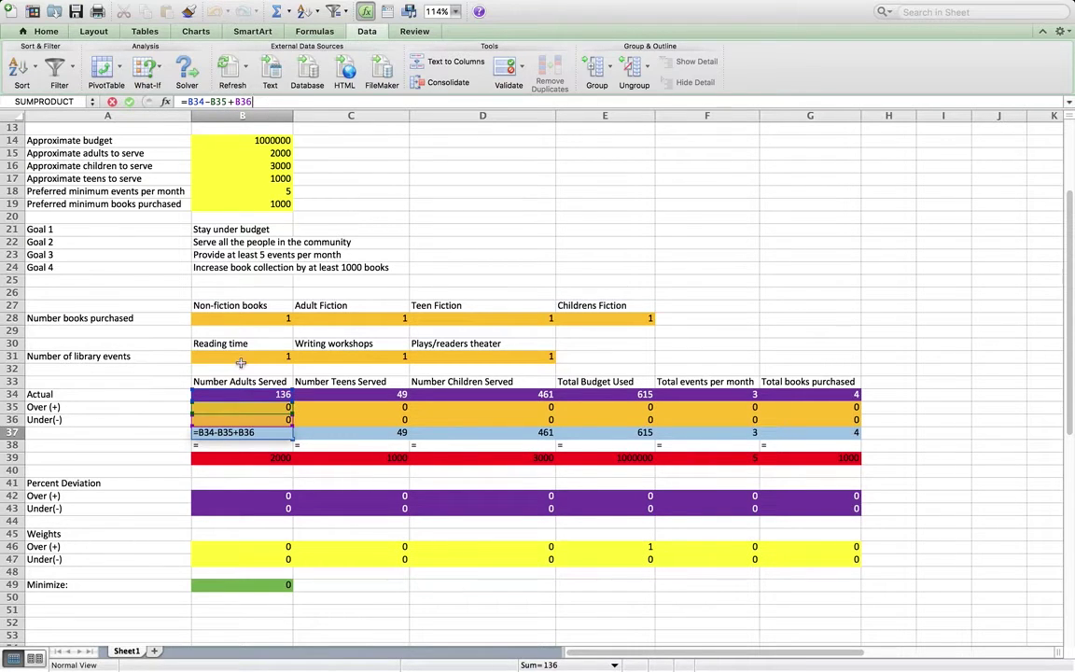
pyautogui.write('+')
pyautogui.click(158, 432)
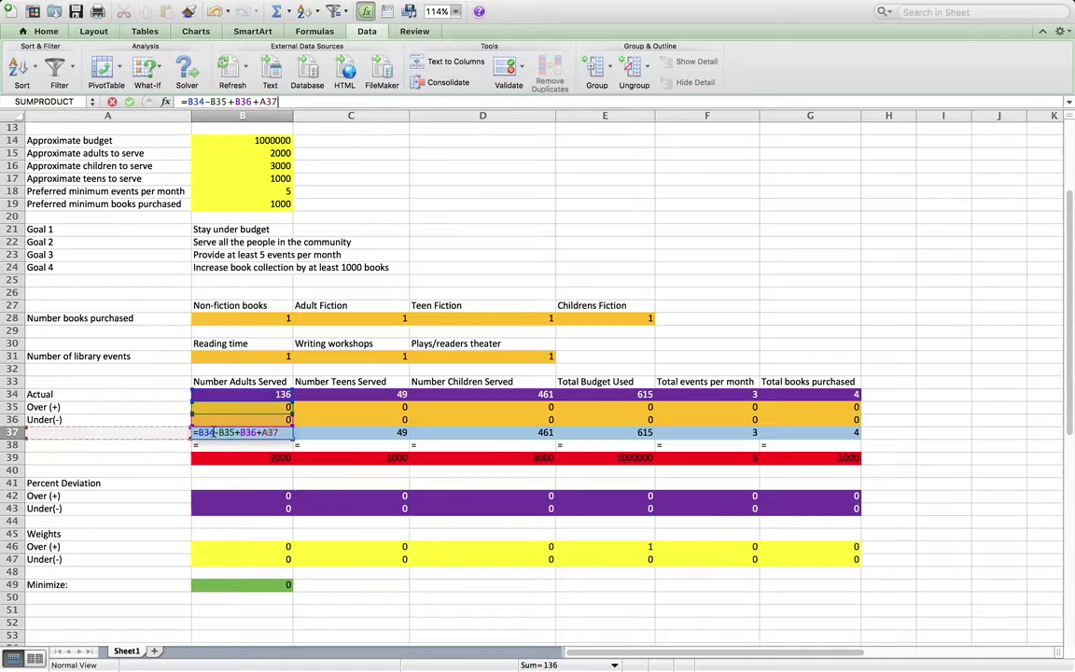
pyautogui.press('Escape')
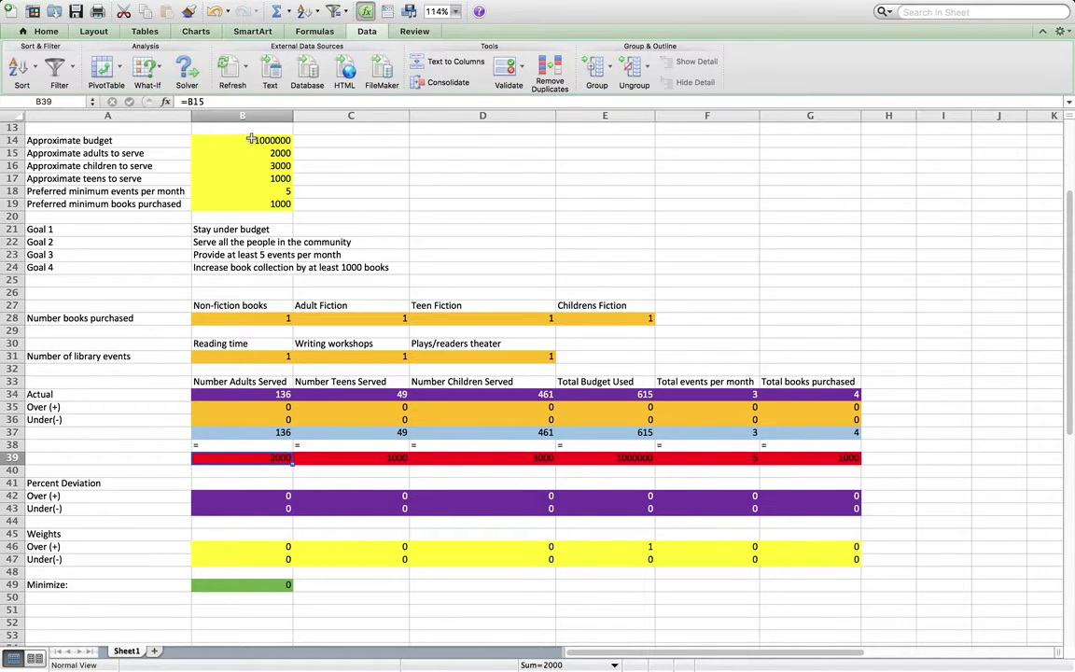
# - Trace the targets B14:B19 and B15, the row 28 quantities, and the row 34 actual results
pyautogui.moveTo(250, 139); pyautogui.dragTo(224, 202)
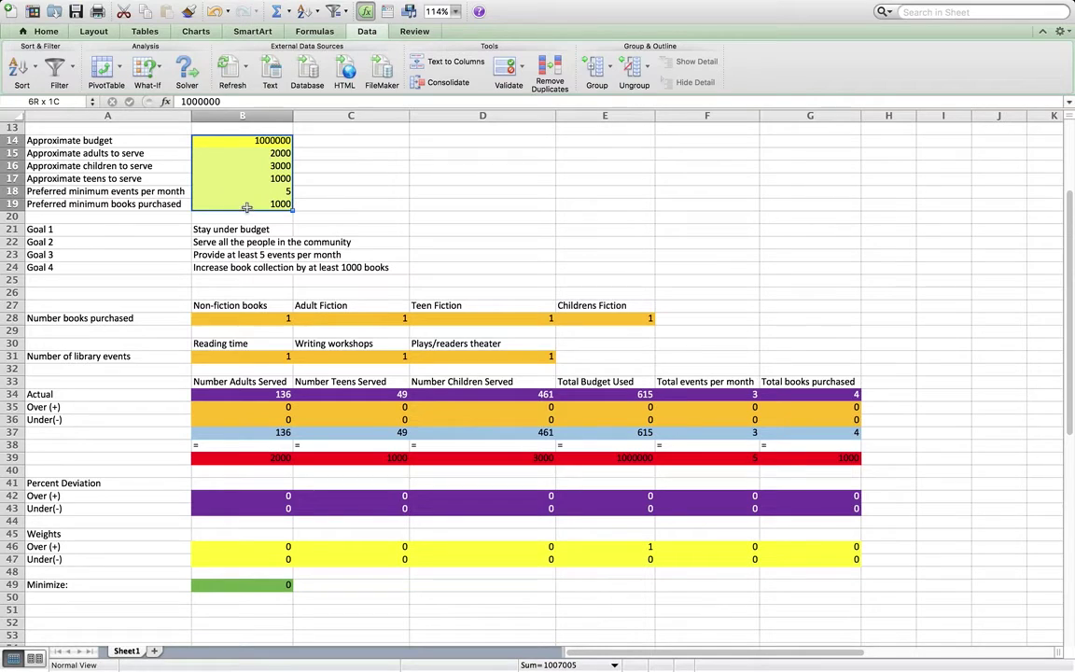
pyautogui.click(254, 457)
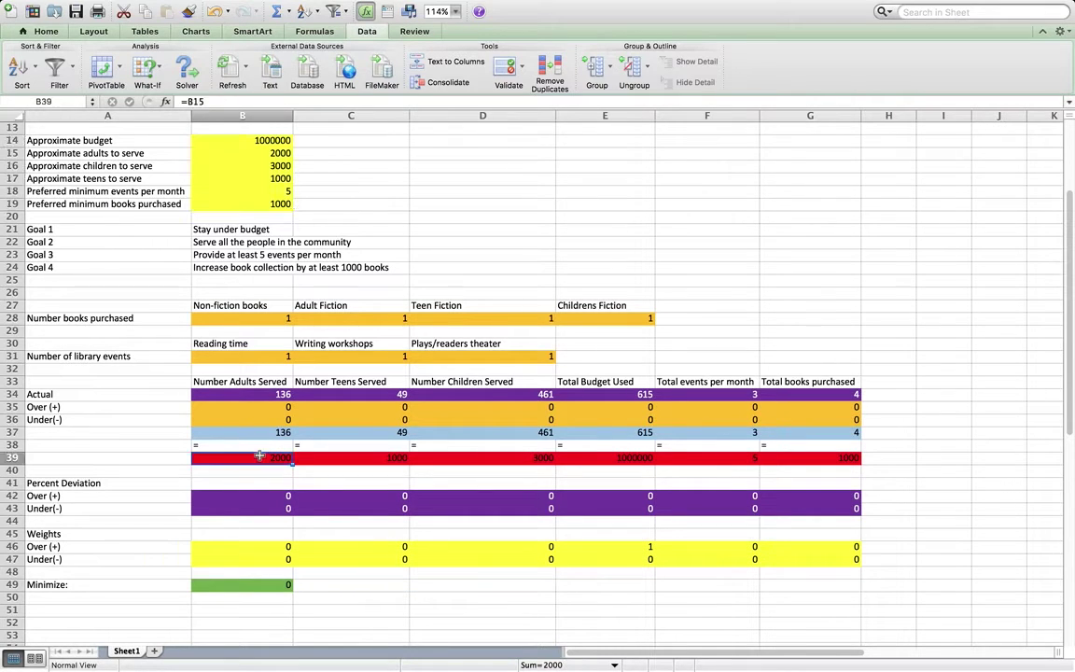
pyautogui.click(235, 151)
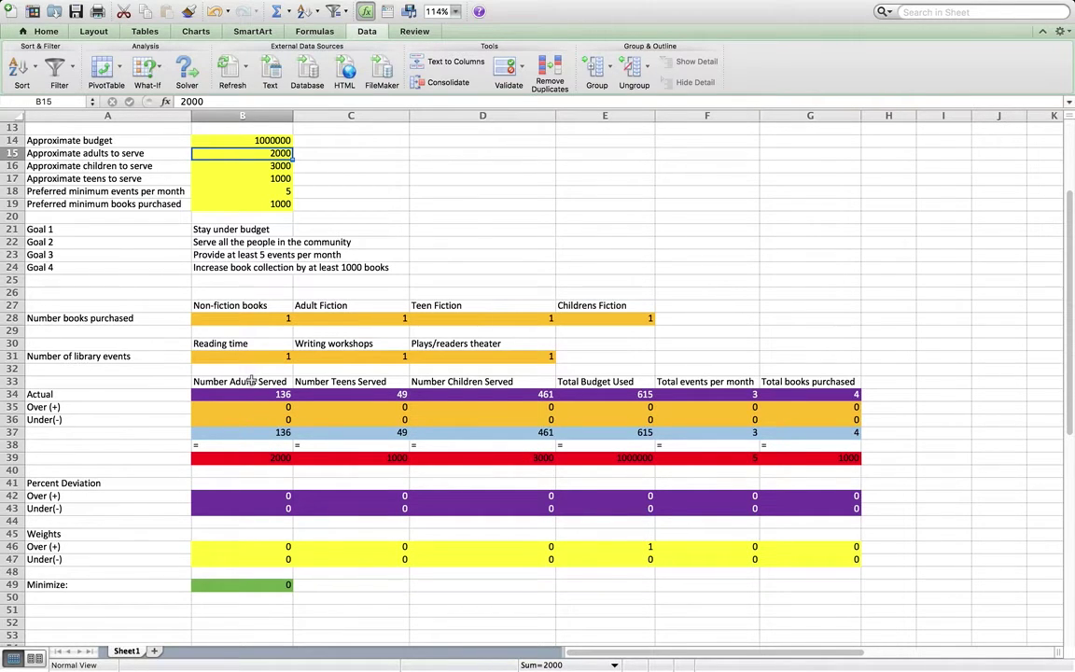
pyautogui.moveTo(245, 319); pyautogui.dragTo(589, 314)
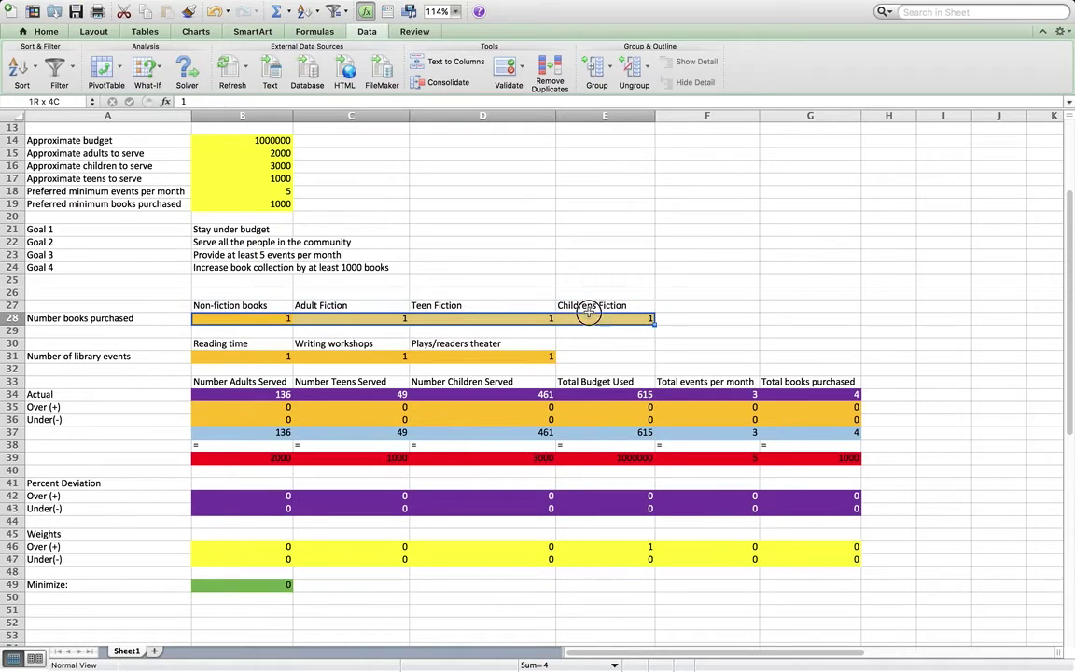
pyautogui.click(268, 394)
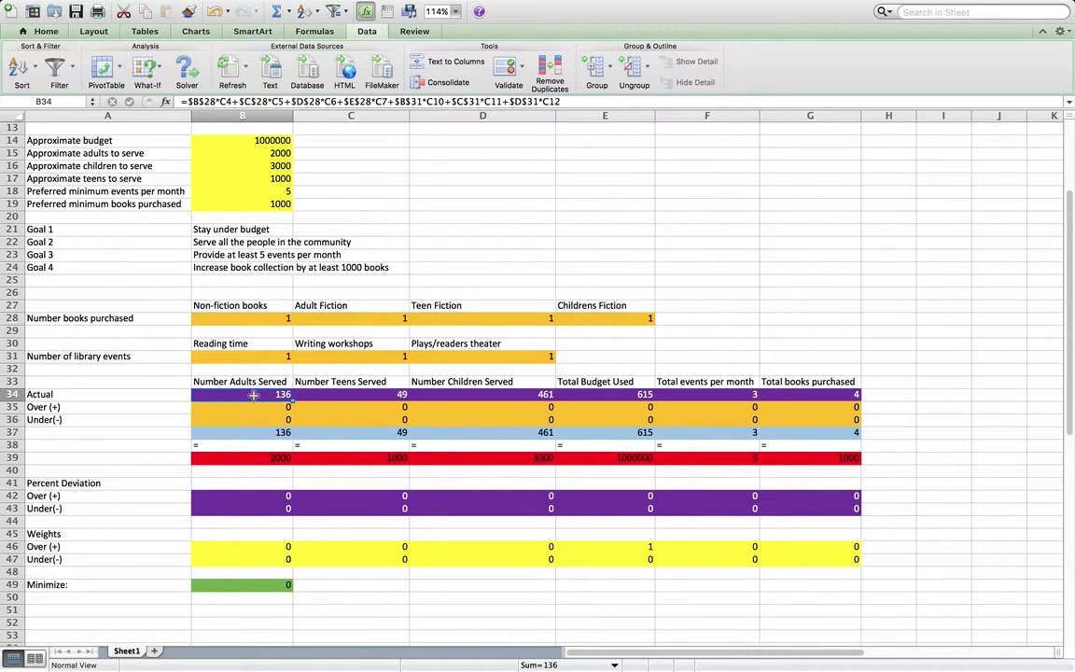
pyautogui.moveTo(253, 395); pyautogui.dragTo(793, 393)
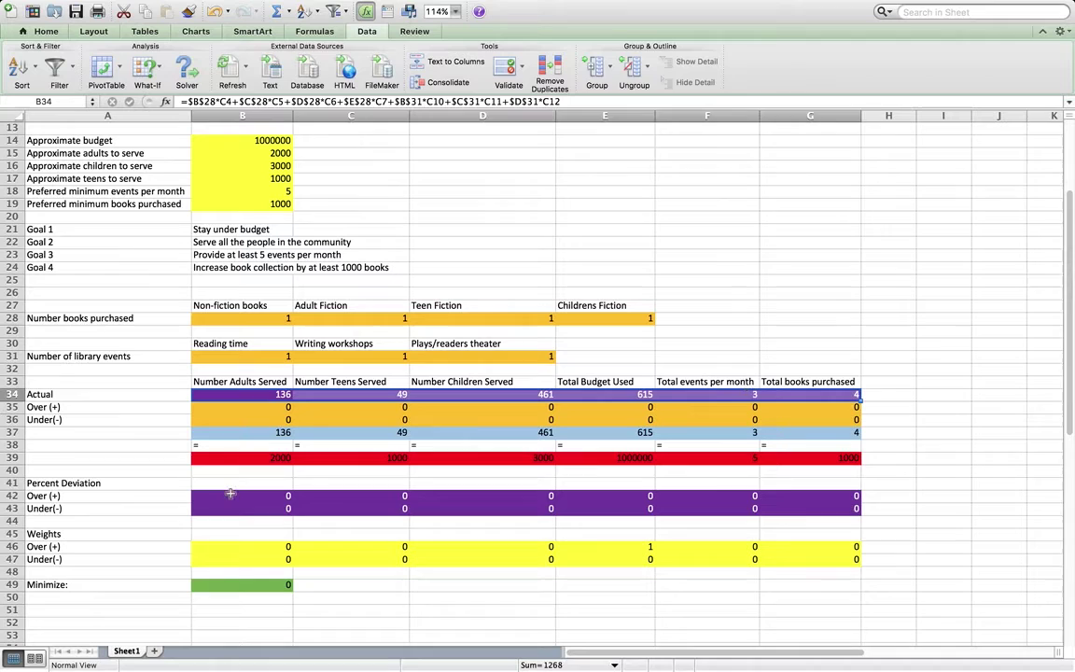
# - Review and re-confirm the B42 and B43 percent deviation formulas
pyautogui.click(201, 495)
pyautogui.moveTo(5, 482); pyautogui.dragTo(7, 509)
pyautogui.click(245, 502)
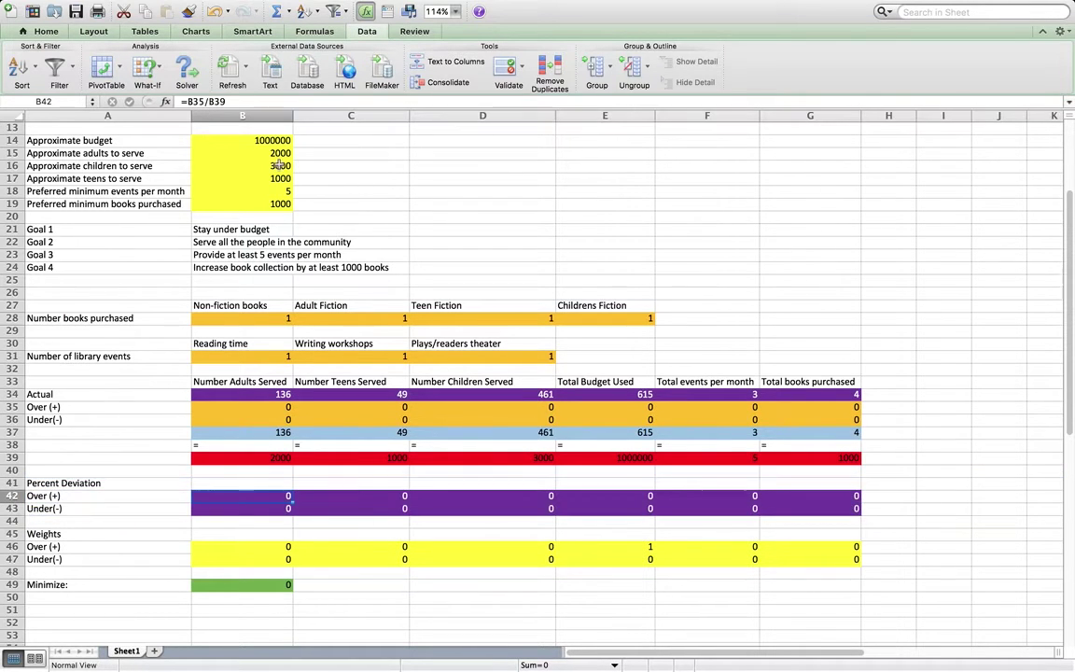
pyautogui.click(229, 101)
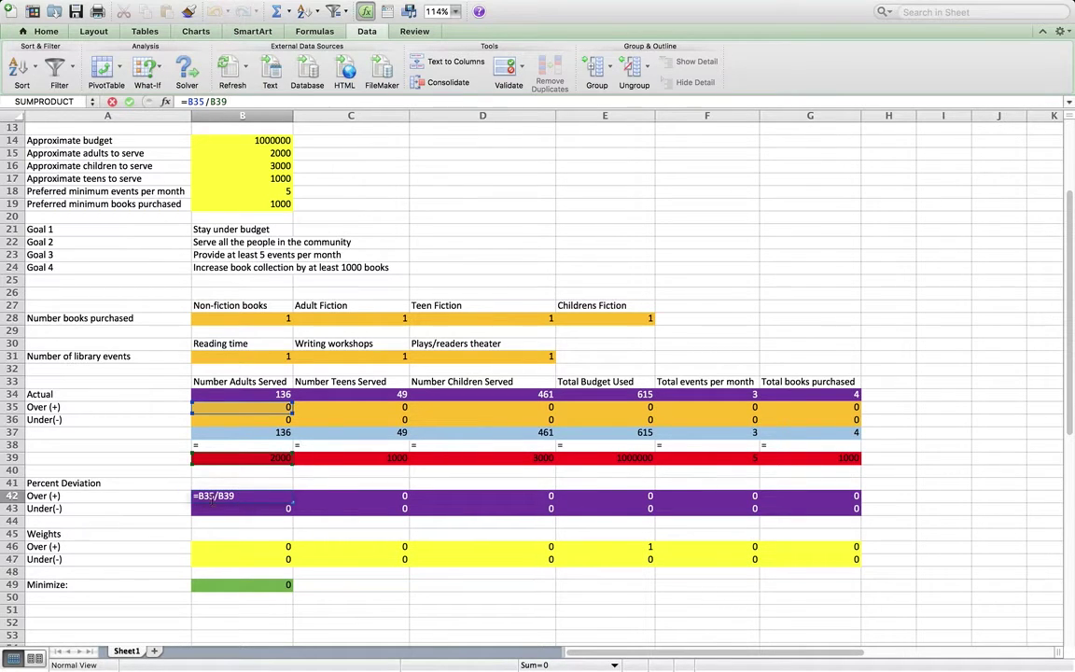
pyautogui.press('Return')
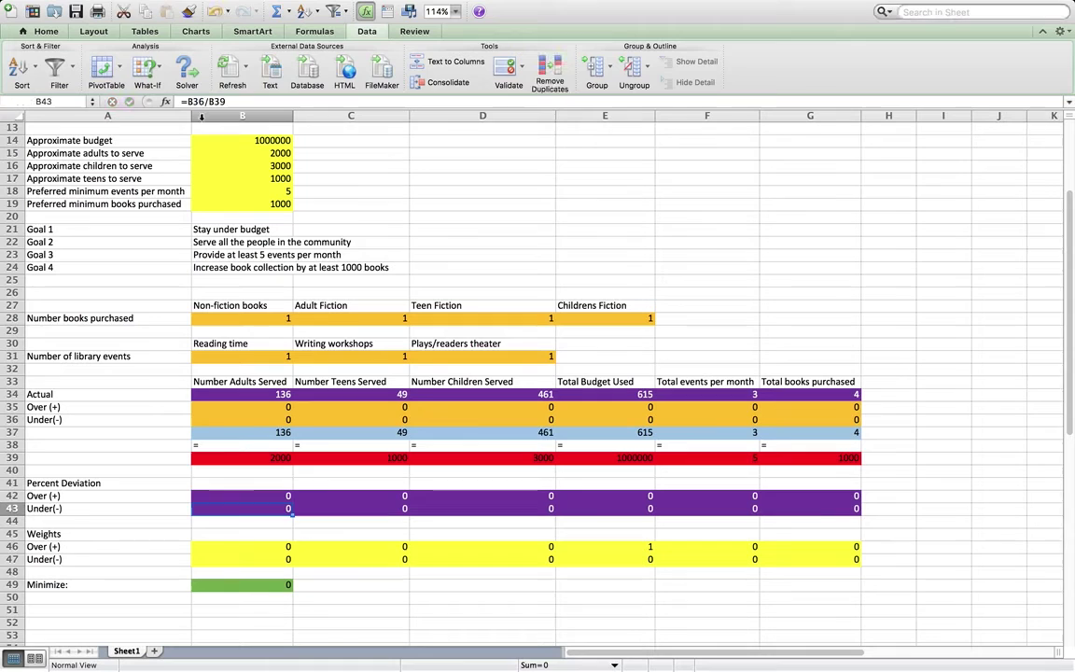
pyautogui.click(247, 103)
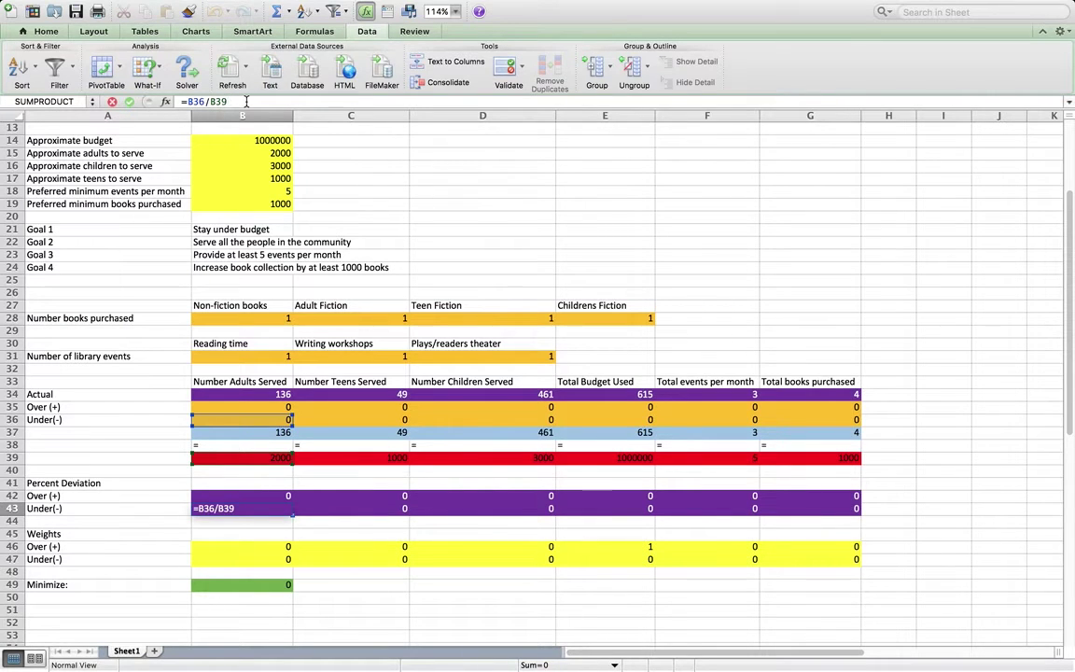
pyautogui.press('Return')
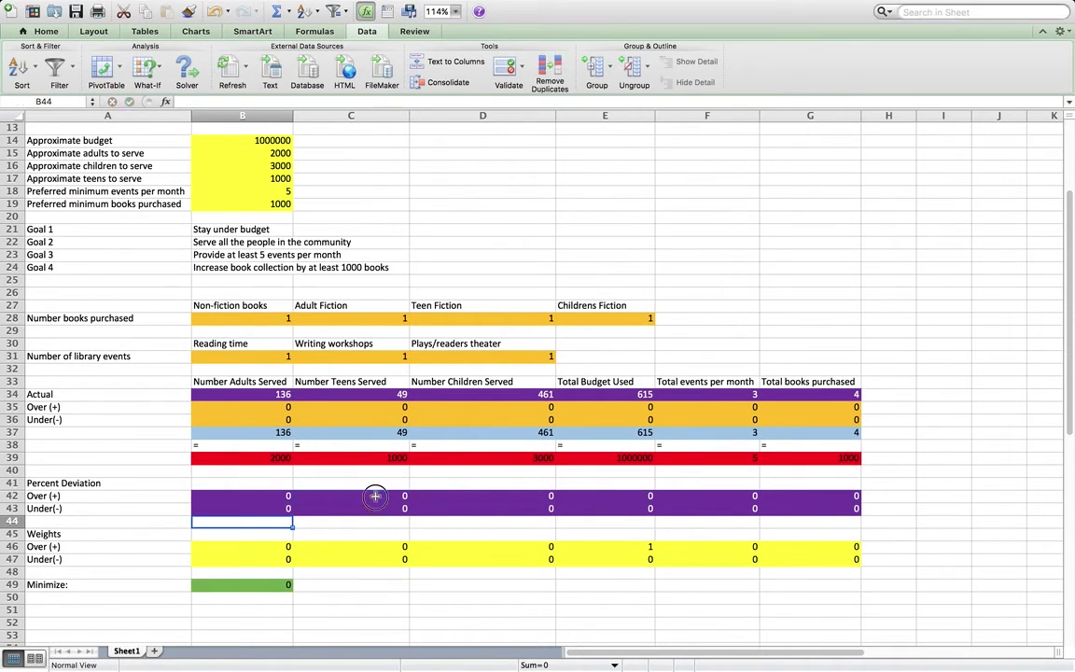
# - Check the remaining percent deviation formulas and the B37:G37 balance formulas
pyautogui.moveTo(377, 494); pyautogui.dragTo(592, 484)
pyautogui.click(695, 496)
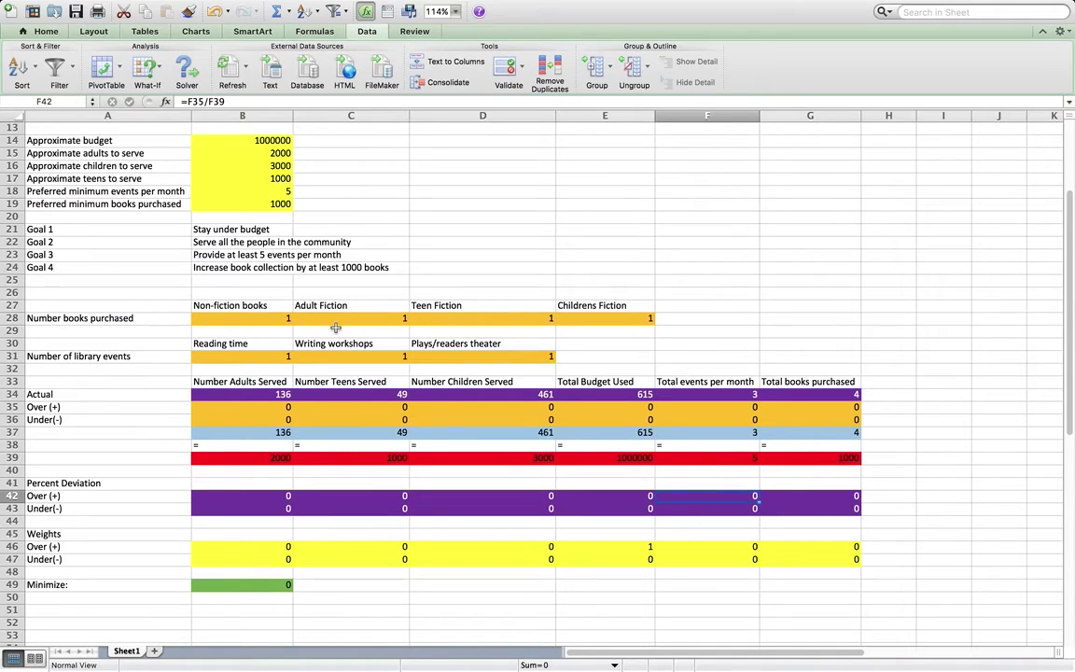
pyautogui.click(268, 432)
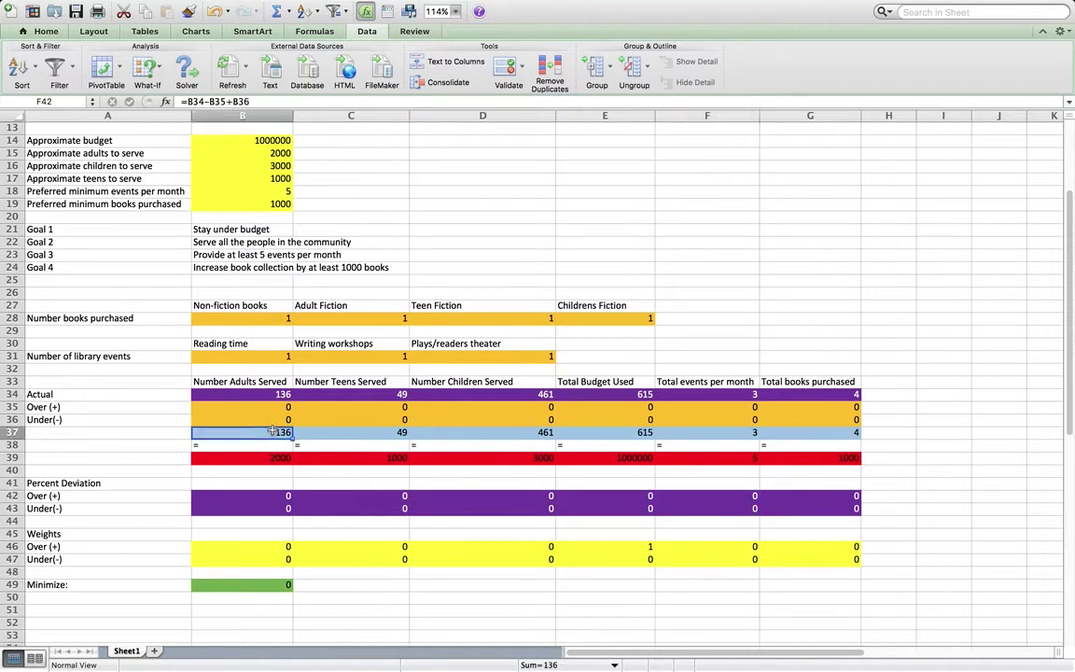
pyautogui.click(377, 433)
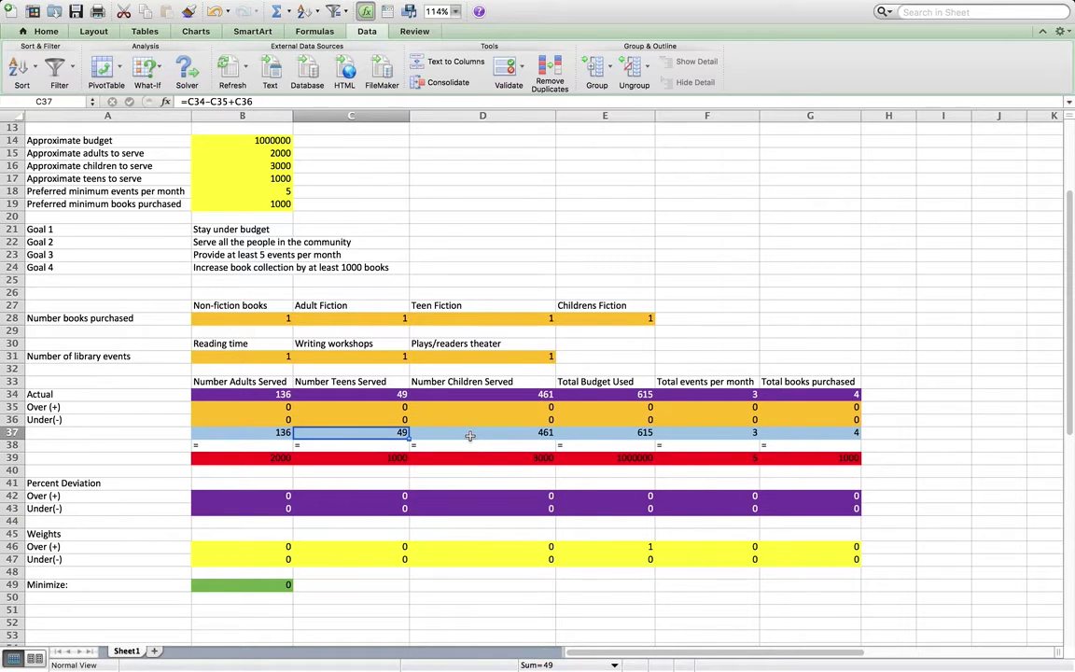
pyautogui.click(471, 434)
pyautogui.click(608, 434)
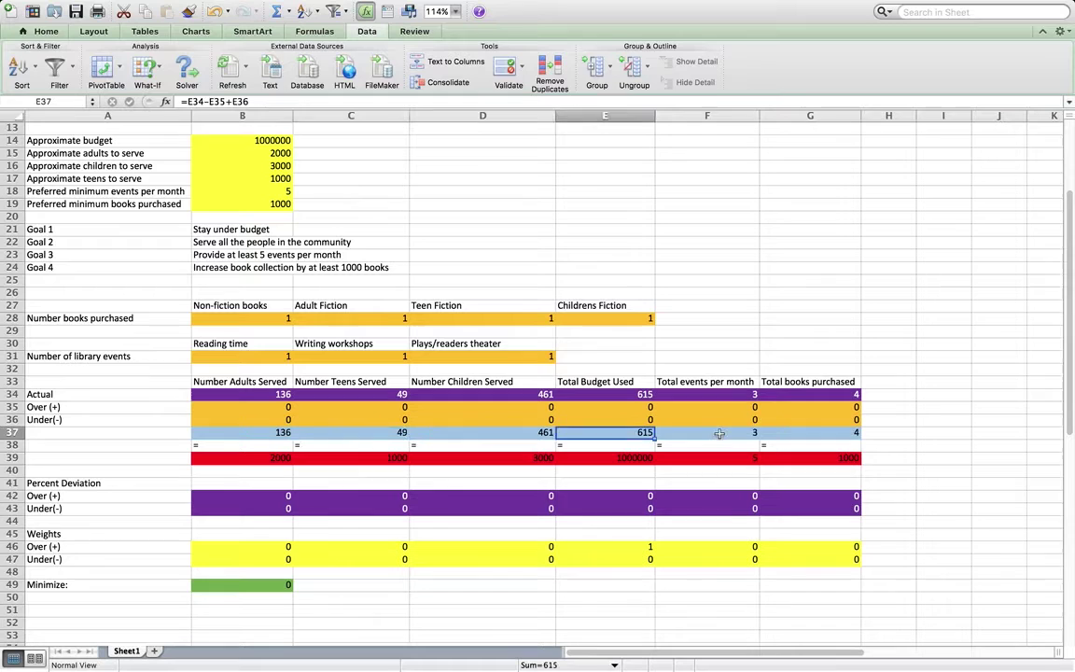
pyautogui.click(752, 434)
pyautogui.click(799, 432)
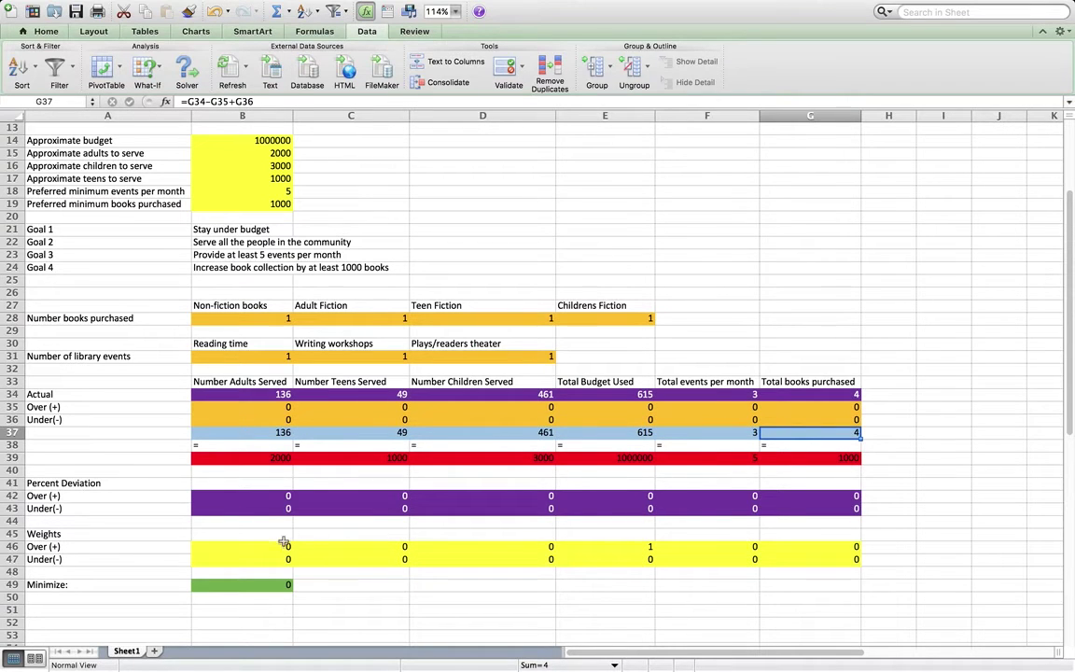
# - Relate the B46:G47 weights to the goals, noting the budget over-weight of 1 for Goal 1
pyautogui.click(224, 546)
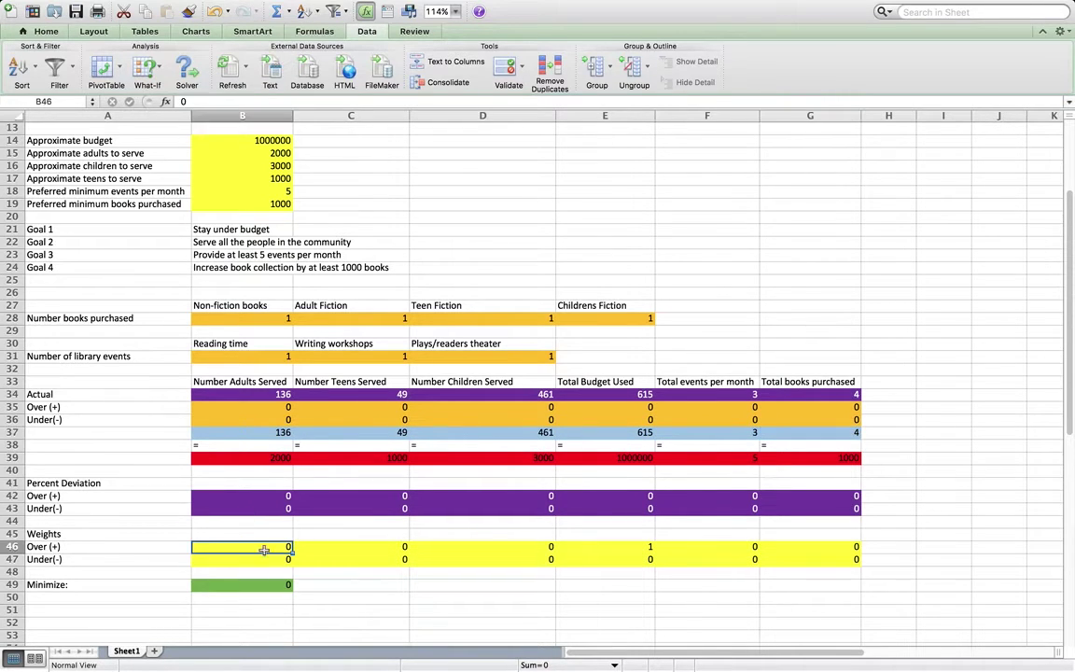
pyautogui.moveTo(213, 547); pyautogui.dragTo(812, 558)
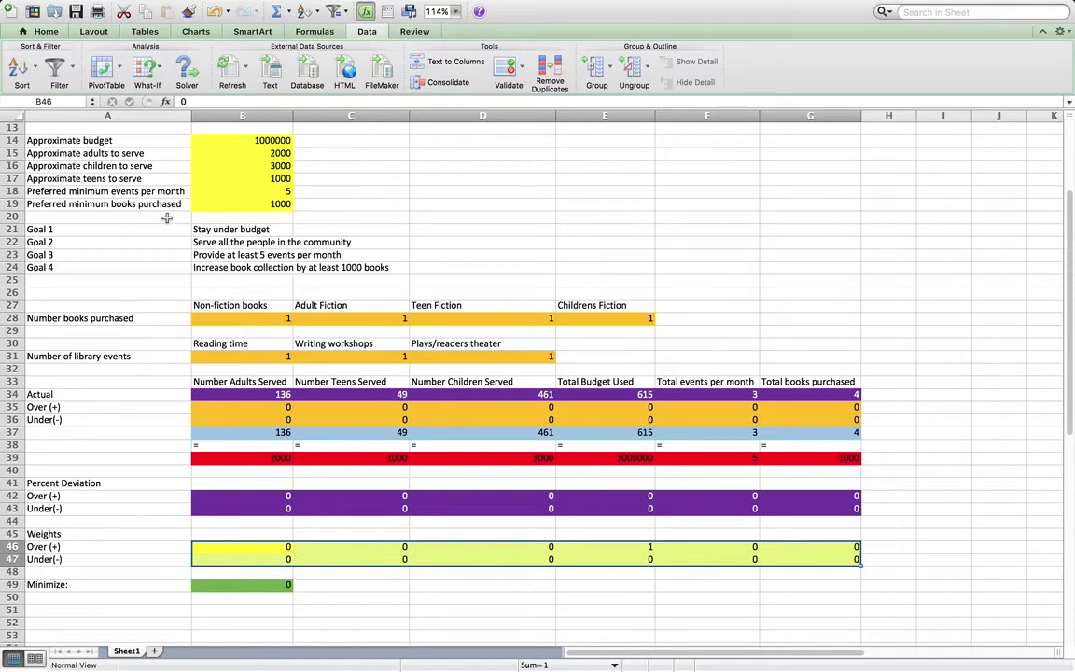
pyautogui.click(126, 227)
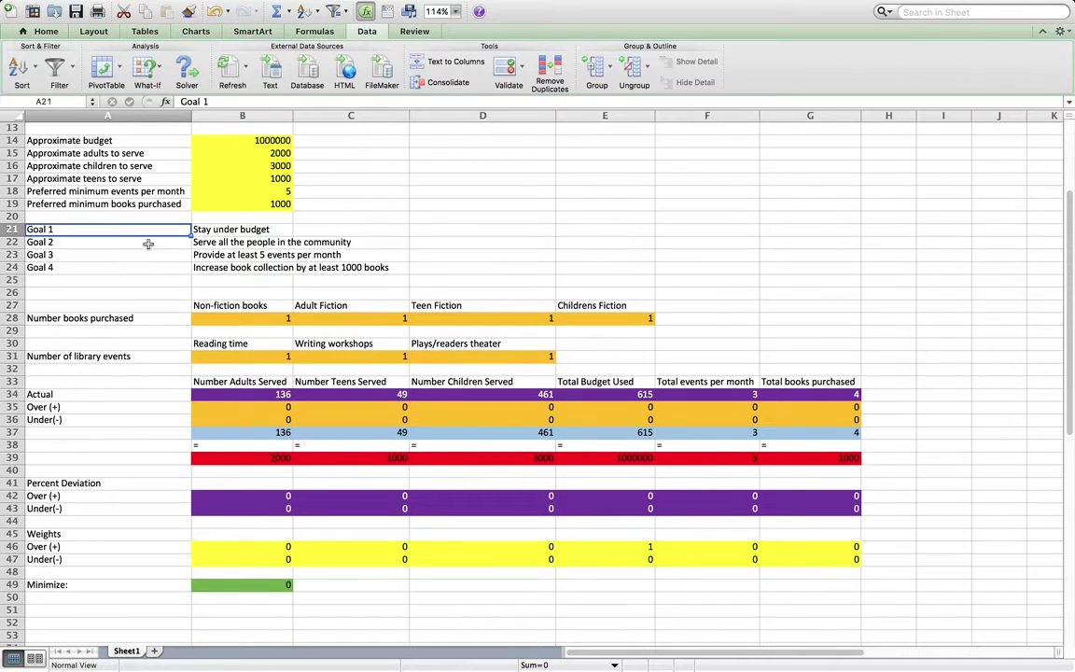
pyautogui.click(280, 548)
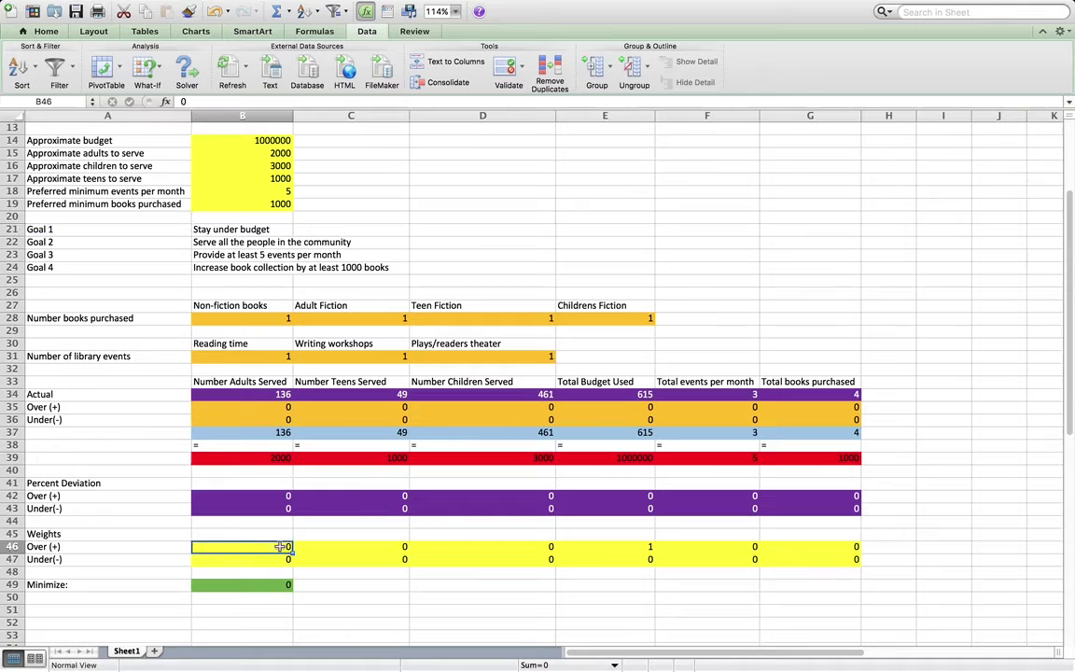
pyautogui.click(618, 548)
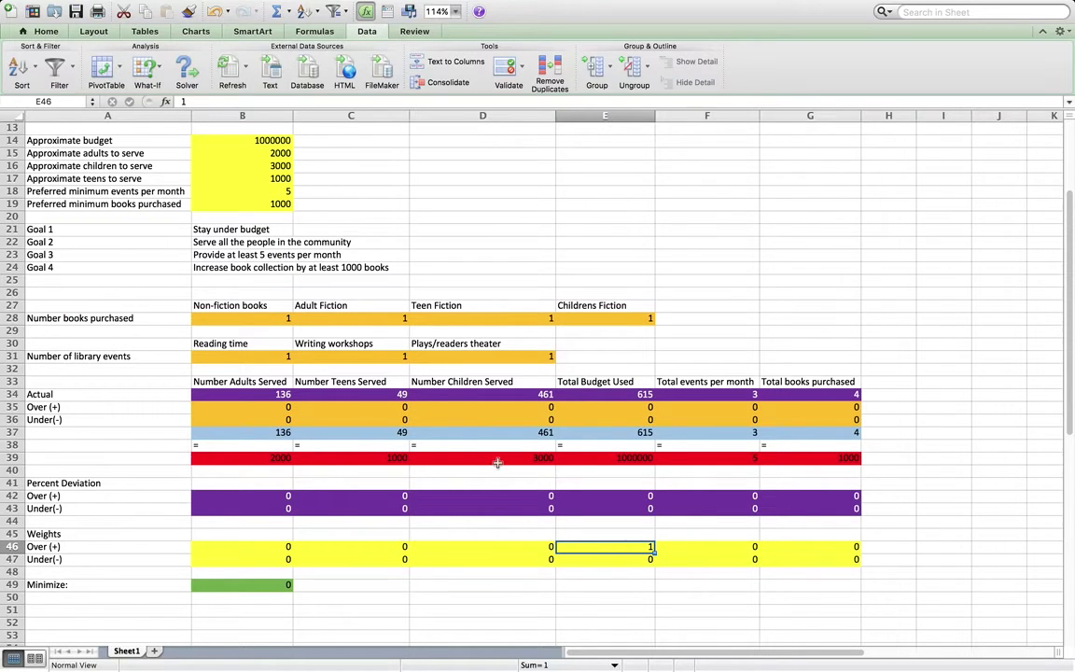
pyautogui.click(198, 229)
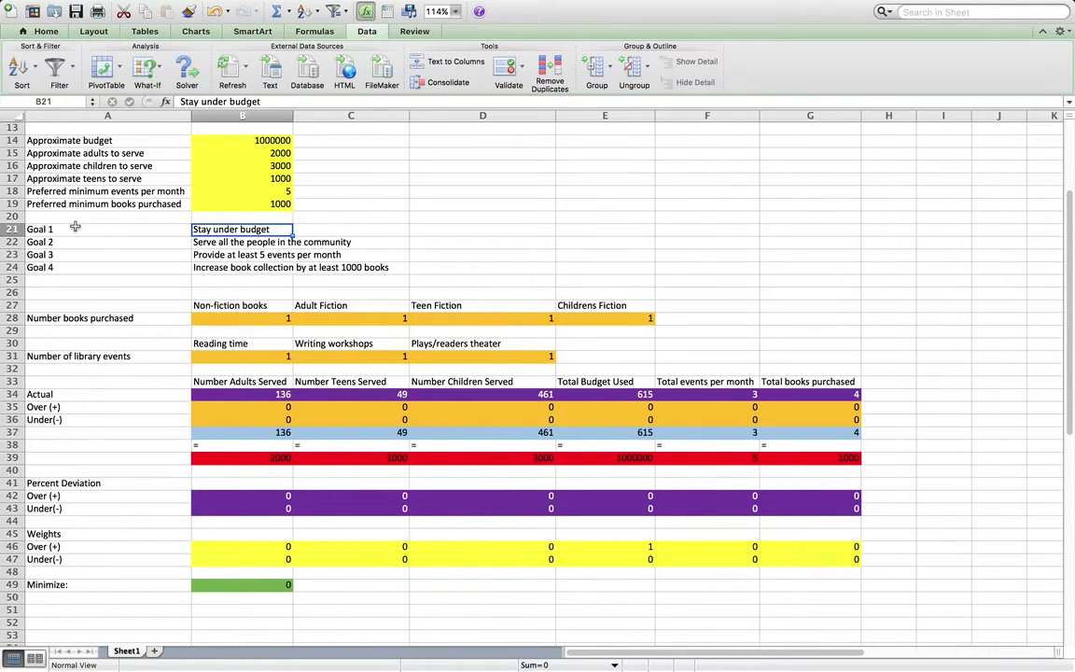
pyautogui.moveTo(68, 229); pyautogui.dragTo(200, 229)
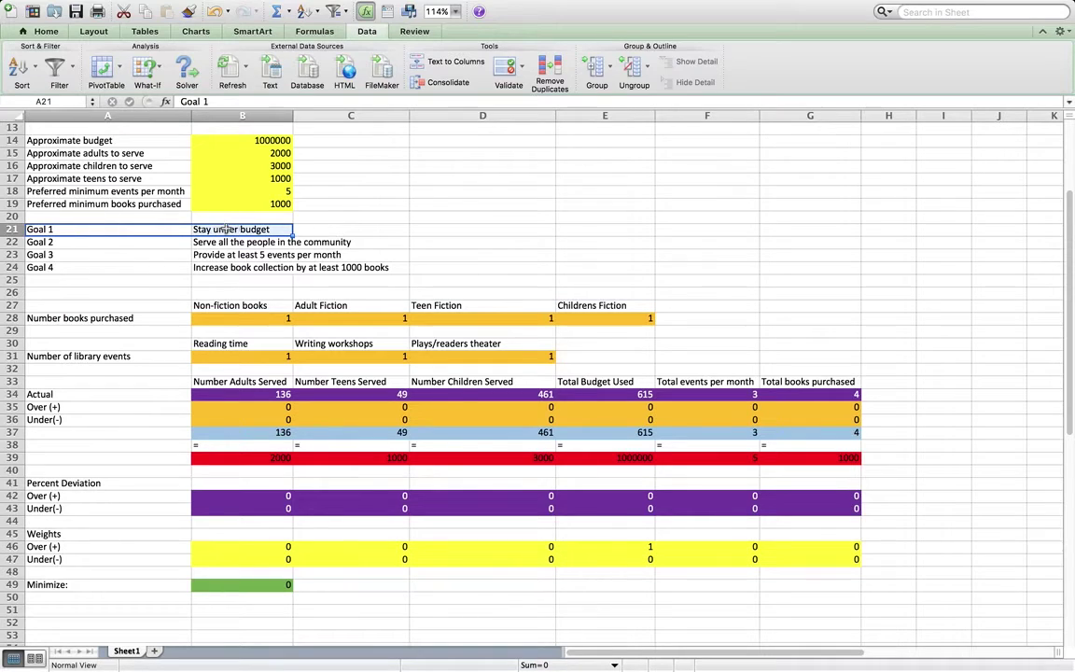
pyautogui.click(596, 548)
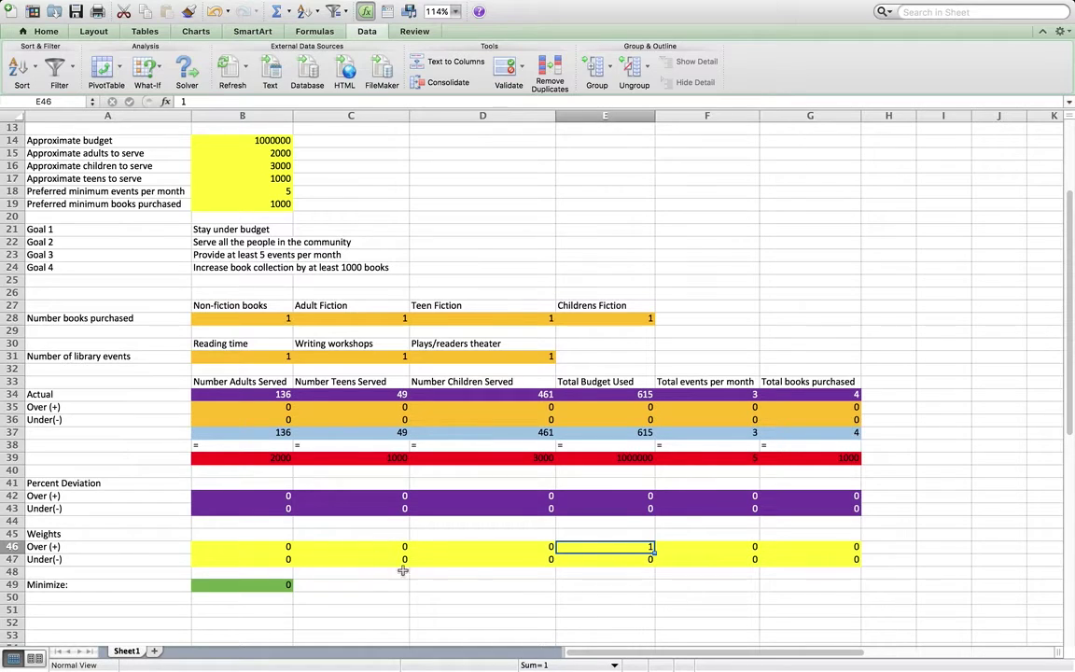
# - Inspect the B49 Minimize objective formula, trying a D50 reference before cancelling
pyautogui.click(259, 586)
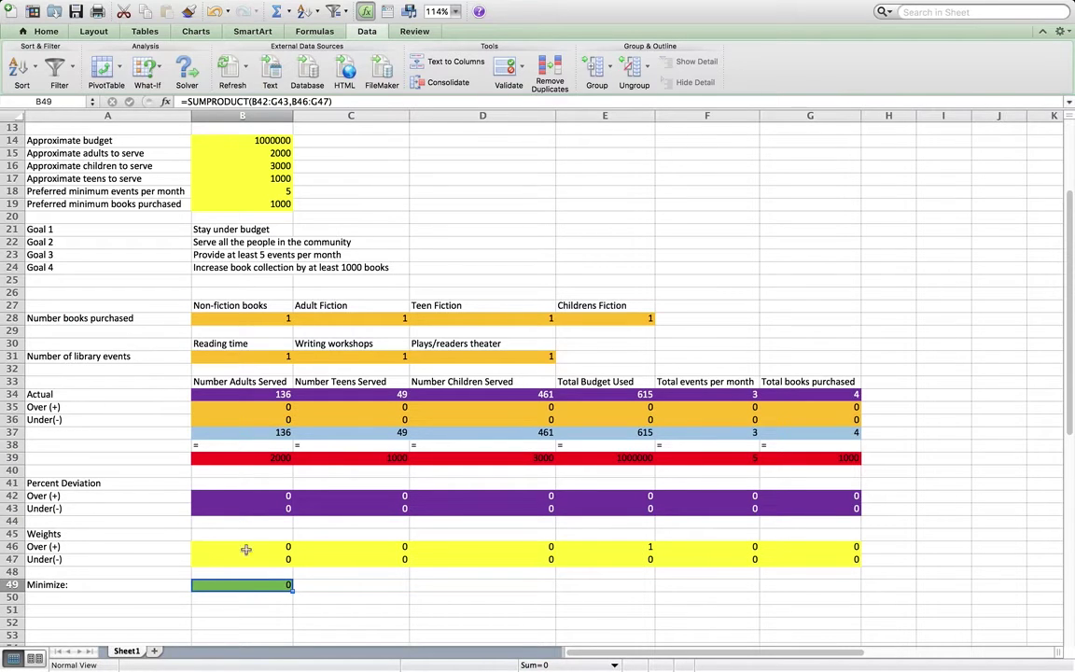
pyautogui.click(345, 102)
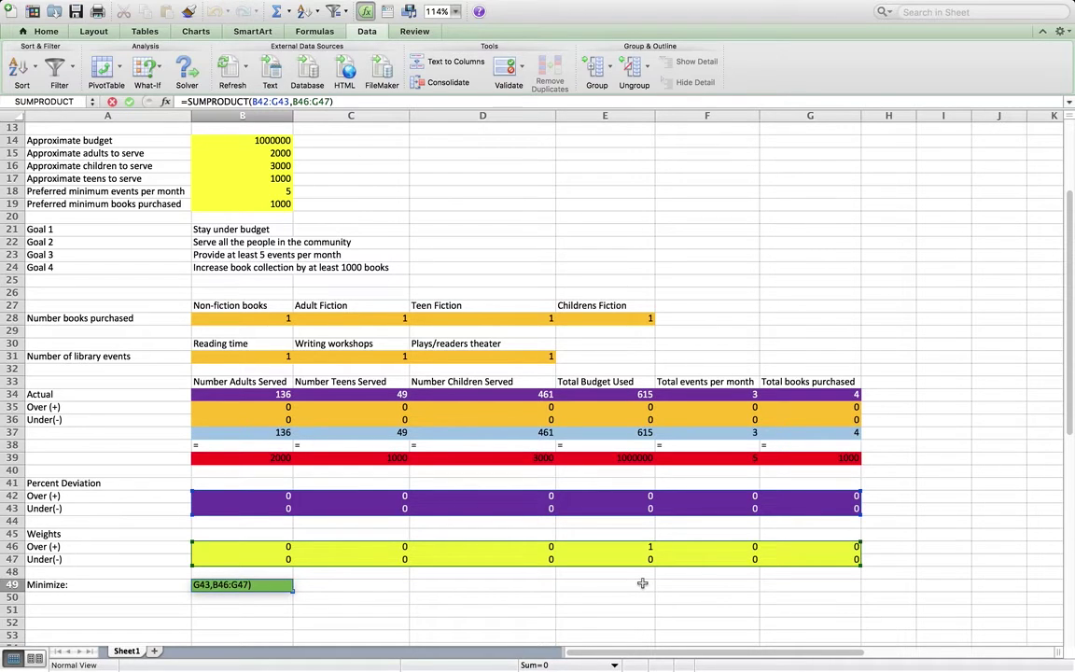
pyautogui.write('+')
pyautogui.click(537, 597)
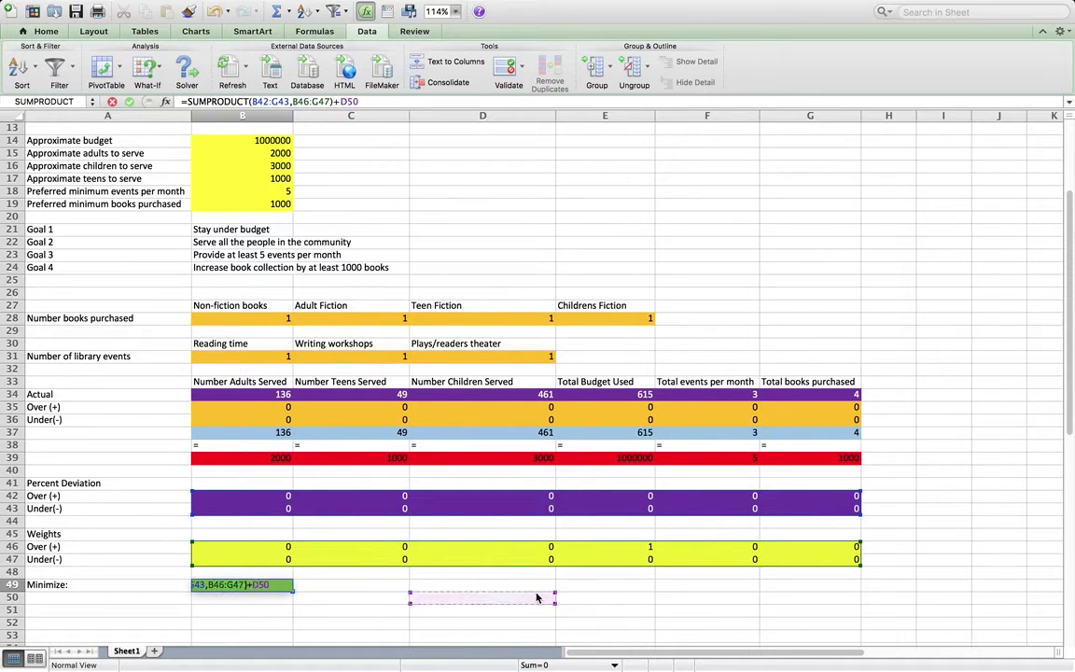
pyautogui.press('Escape')
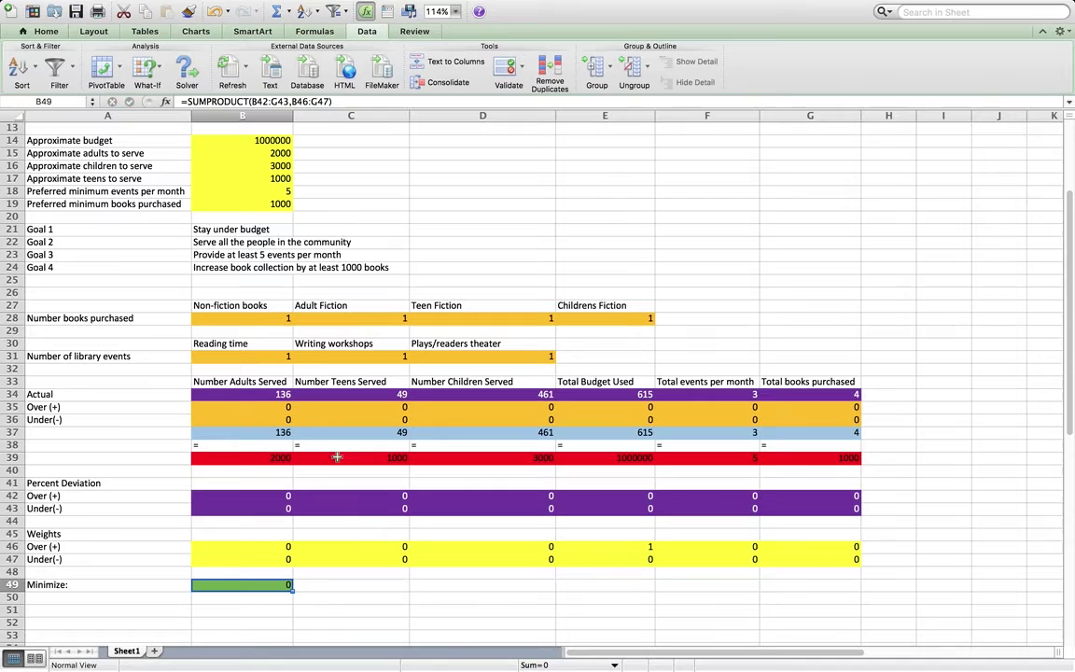
# - Review rows 37-39, the objective, the budget weights 1 and 0, and the total budget formula
pyautogui.moveTo(238, 432); pyautogui.dragTo(833, 459)
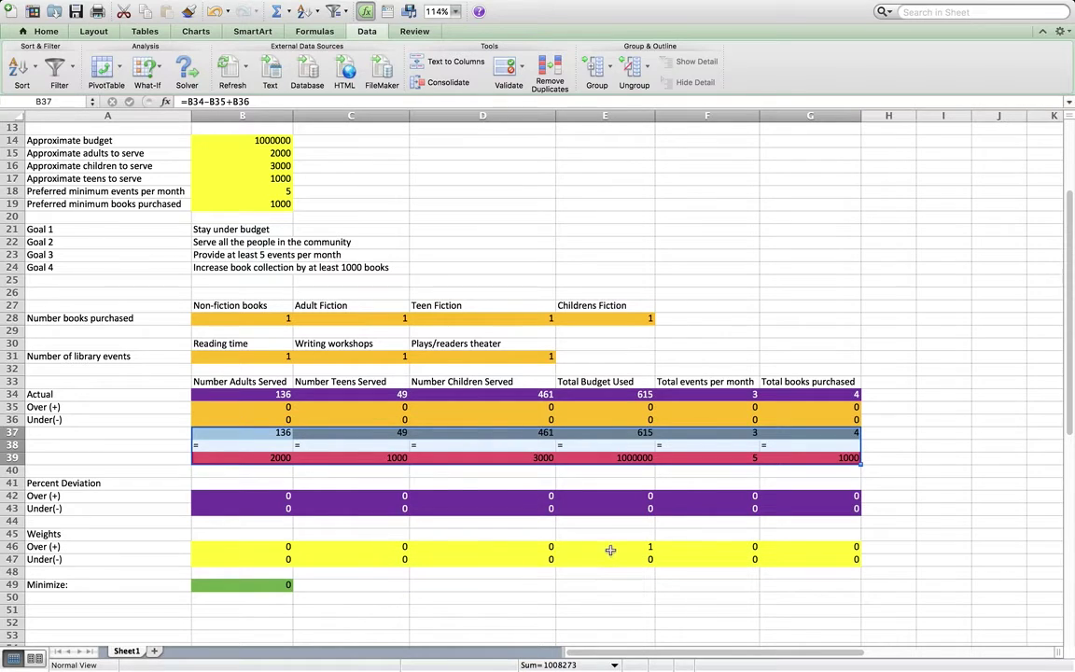
pyautogui.click(257, 584)
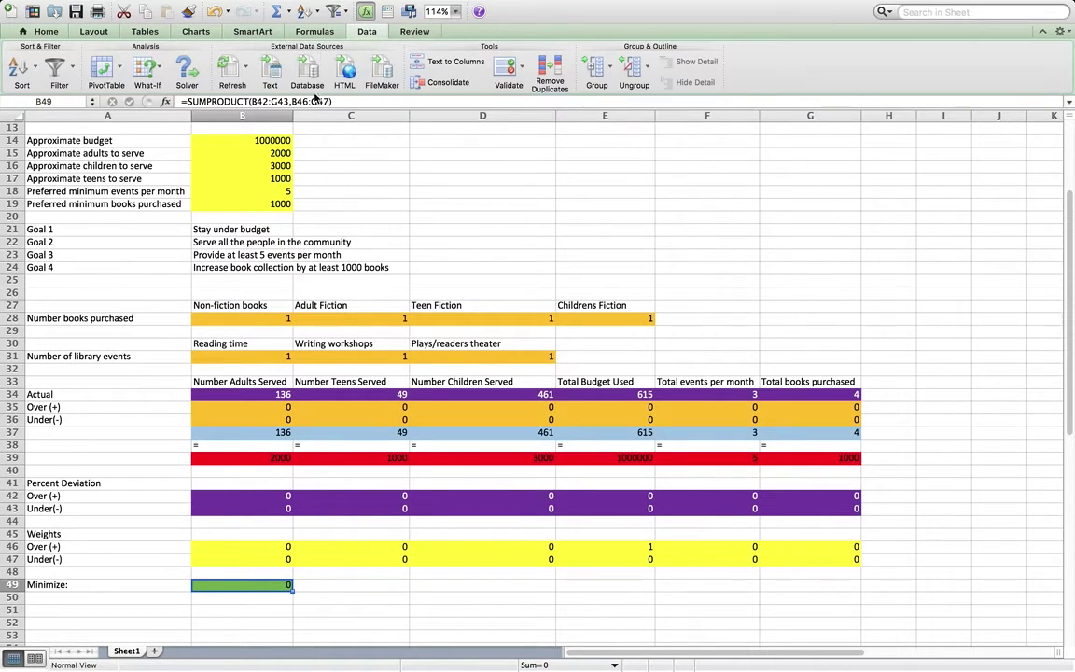
pyautogui.click(569, 587)
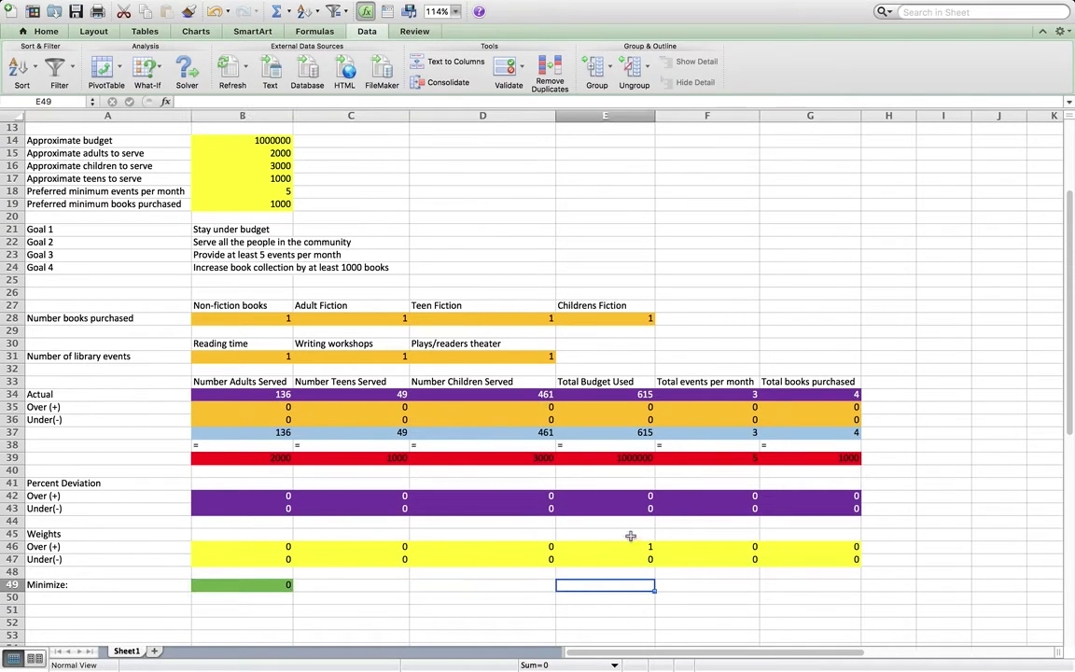
pyautogui.click(617, 548)
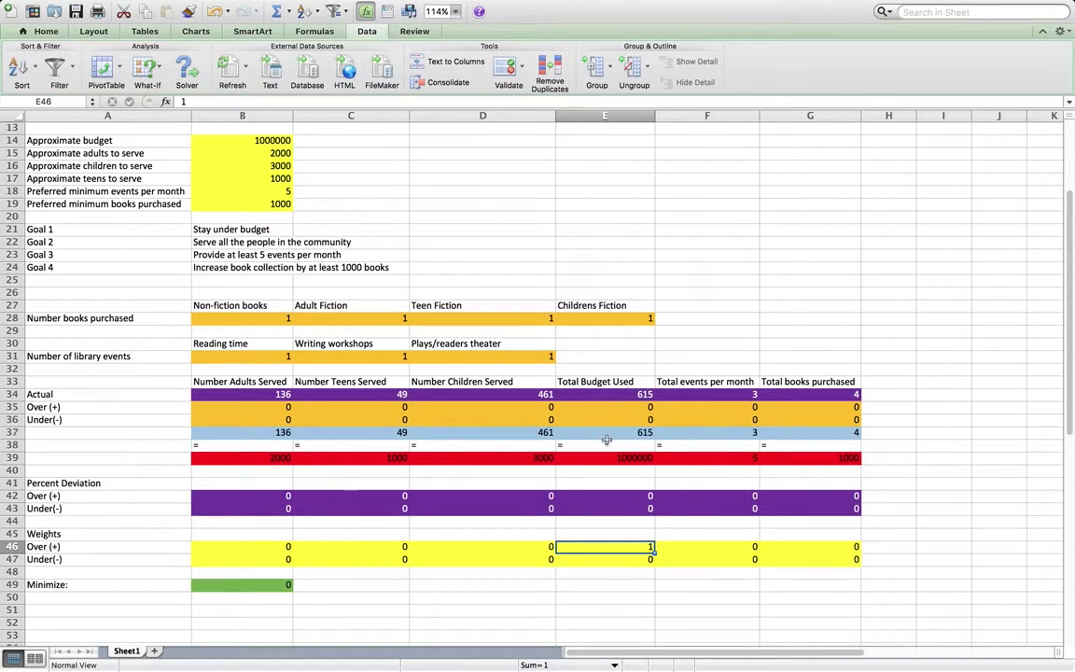
pyautogui.click(593, 559)
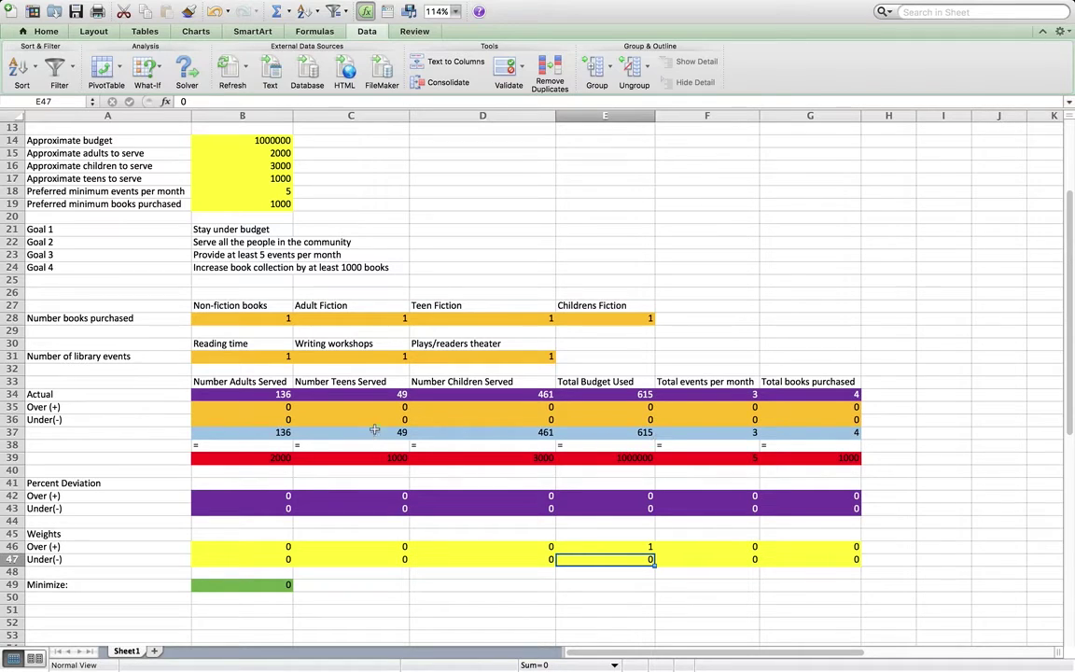
pyautogui.click(644, 394)
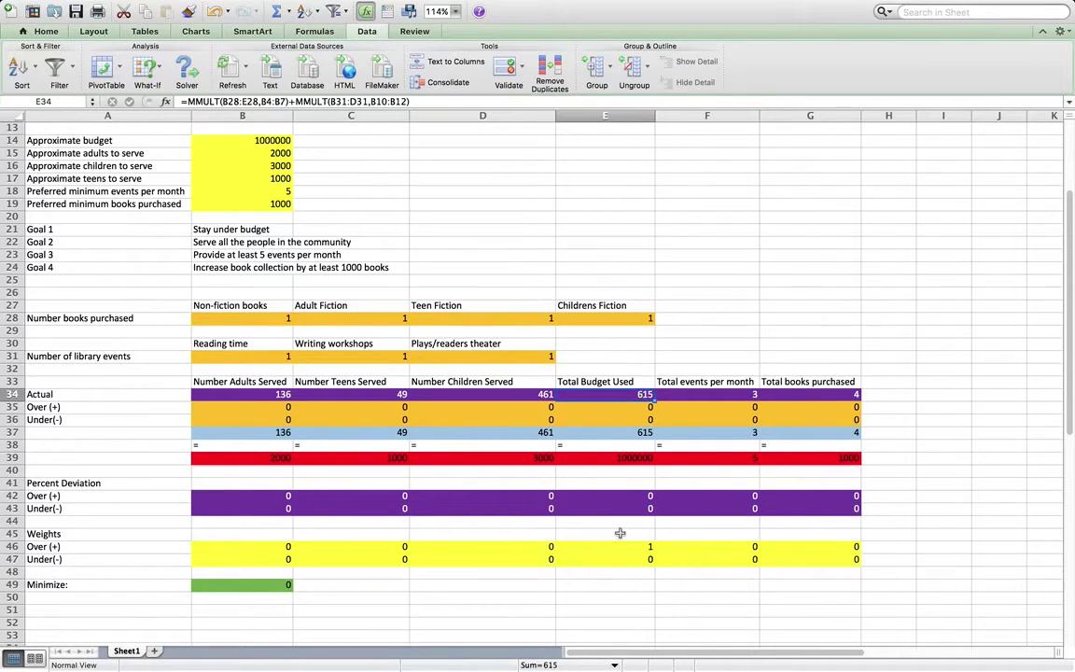
# - In Solver, set objective B49 to Min and add the B35:G36 deviation cells as variable cells
pyautogui.click(187, 68)
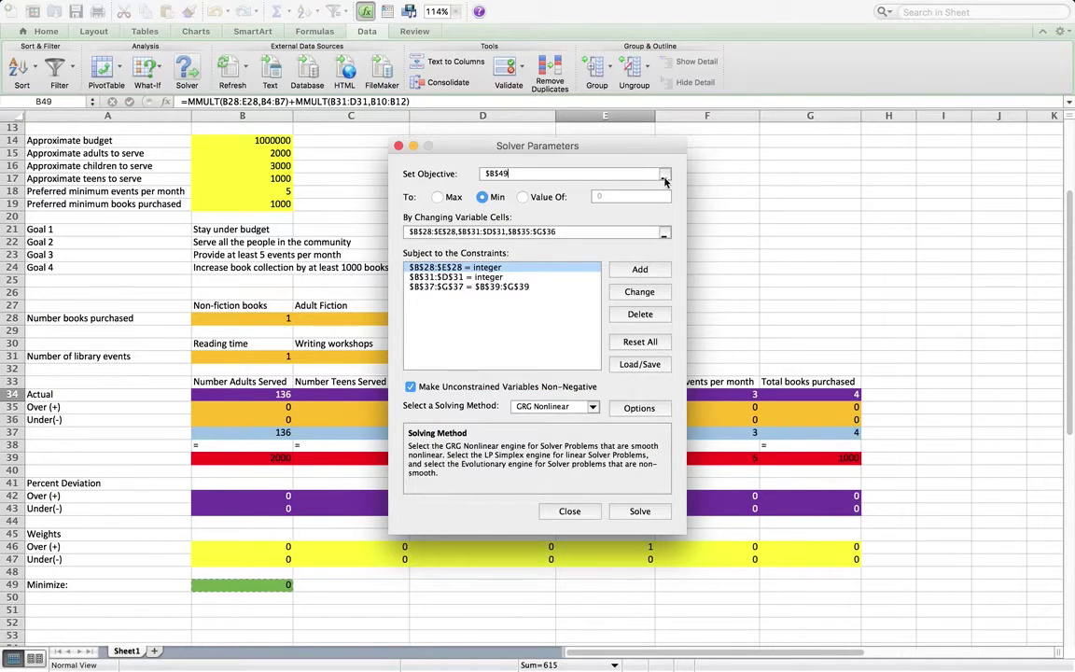
pyautogui.click(665, 177)
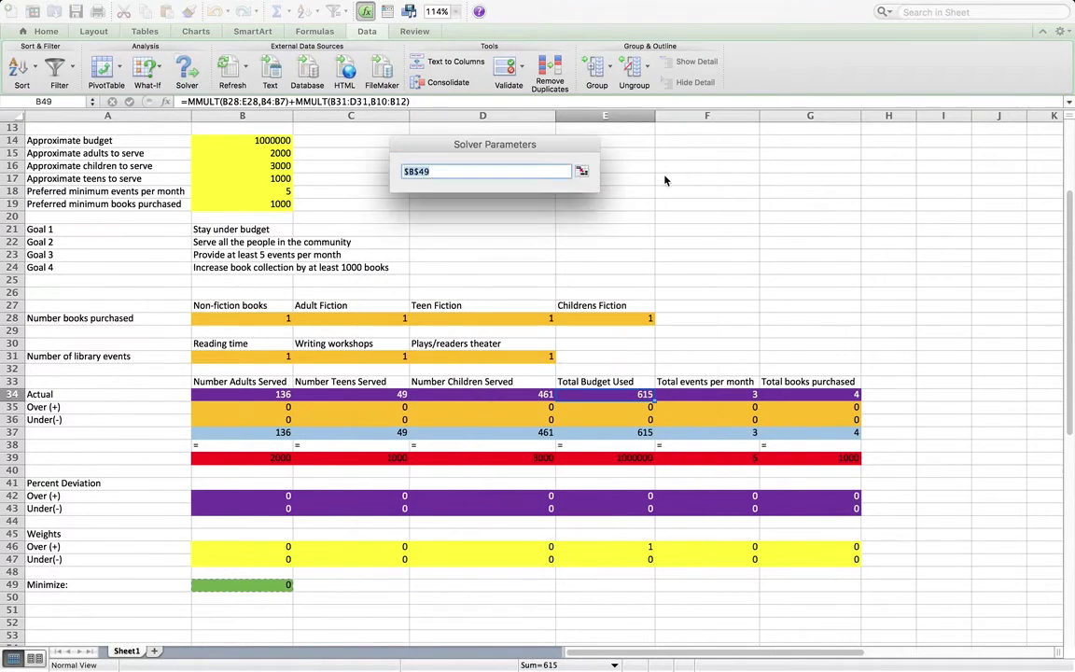
pyautogui.click(222, 586)
pyautogui.press('Return')
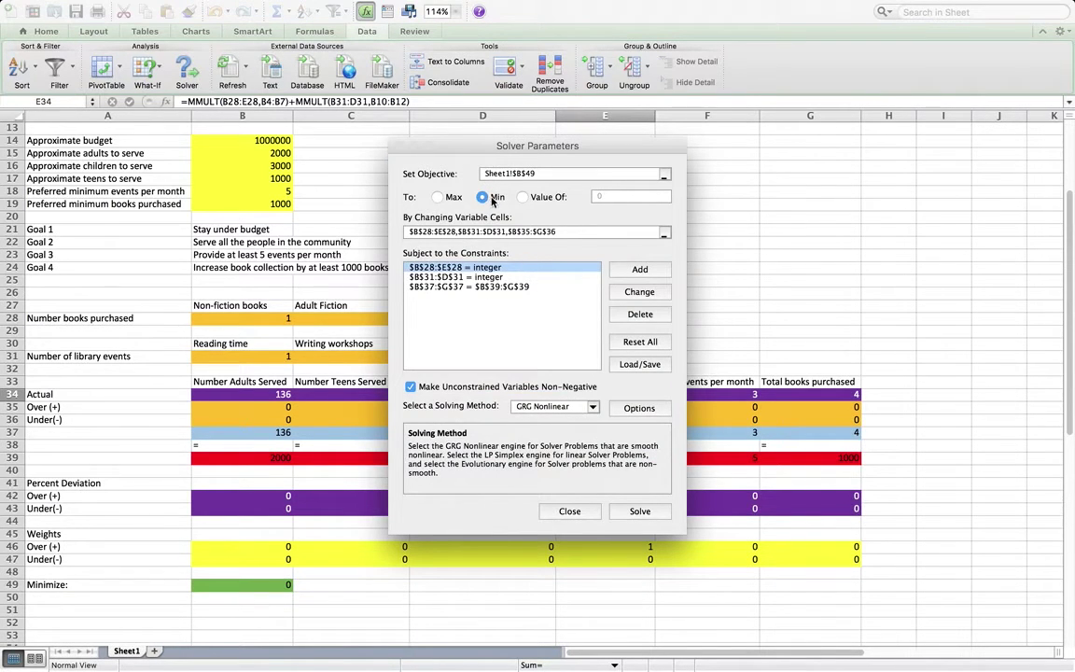
pyautogui.click(663, 235)
pyautogui.click(665, 240)
pyautogui.moveTo(287, 408); pyautogui.dragTo(552, 422)
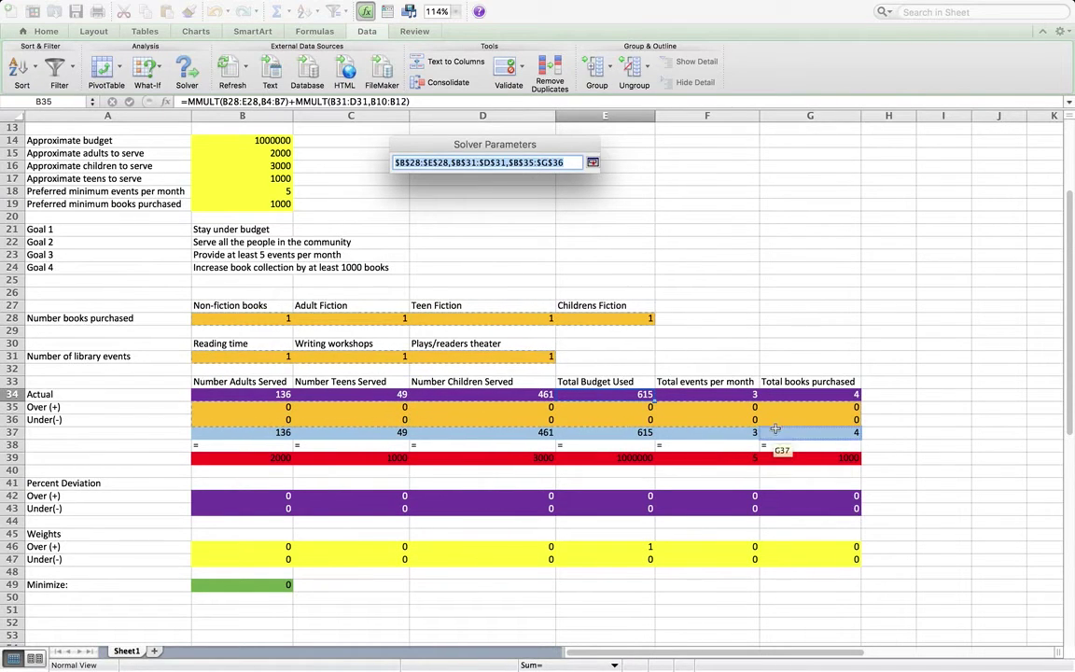
pyautogui.click(593, 162)
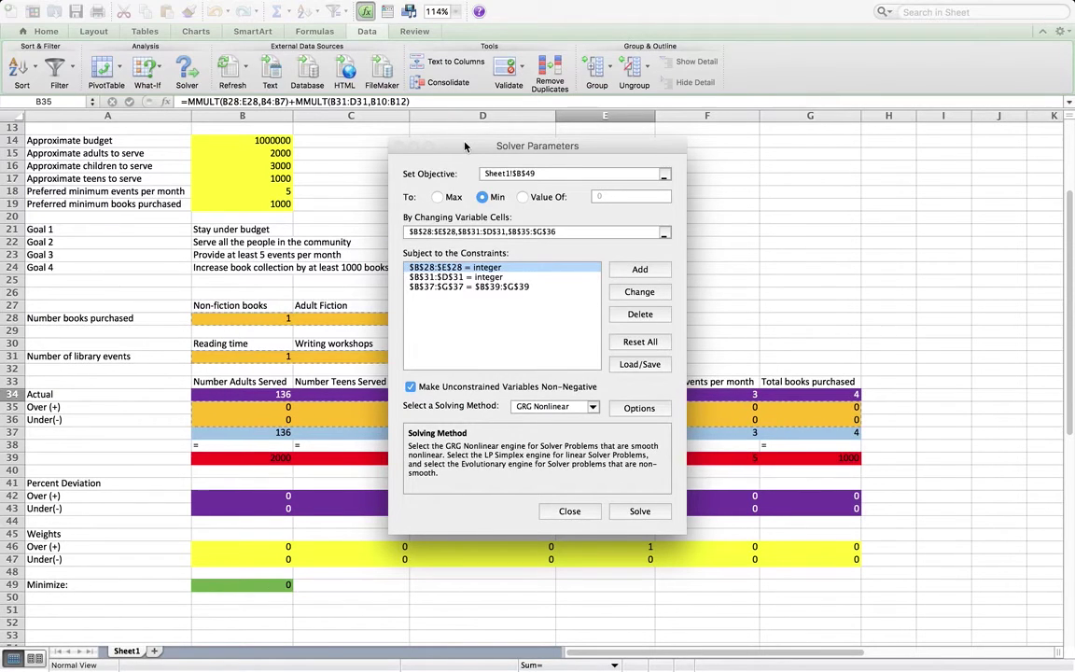
pyautogui.click(408, 252)
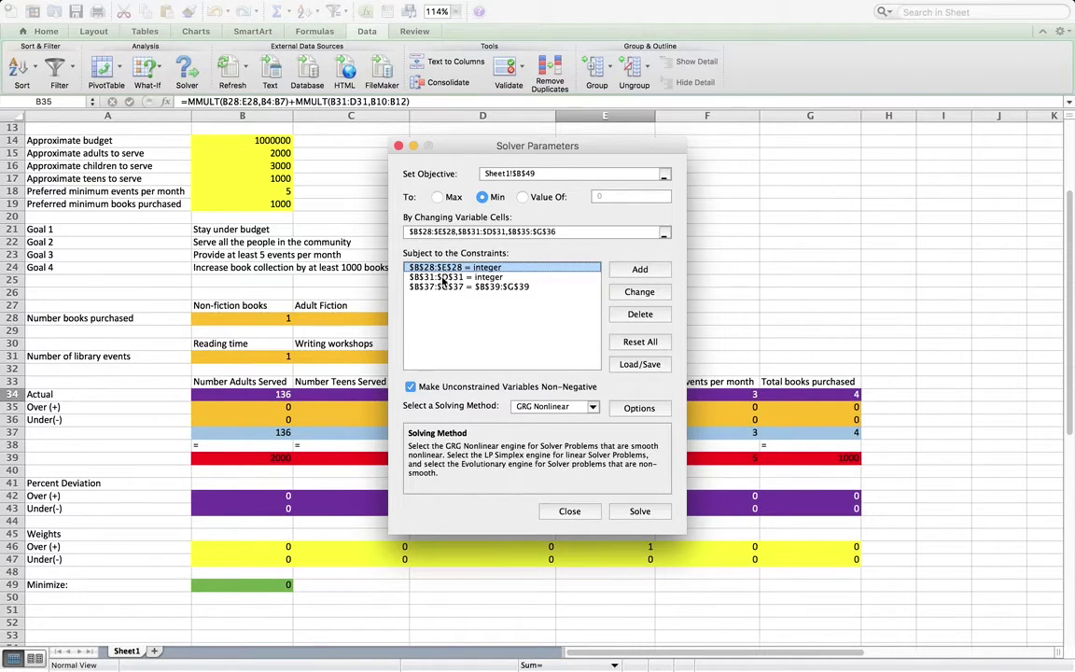
pyautogui.click(564, 269)
pyautogui.moveTo(581, 152); pyautogui.dragTo(893, 180)
pyautogui.click(767, 305)
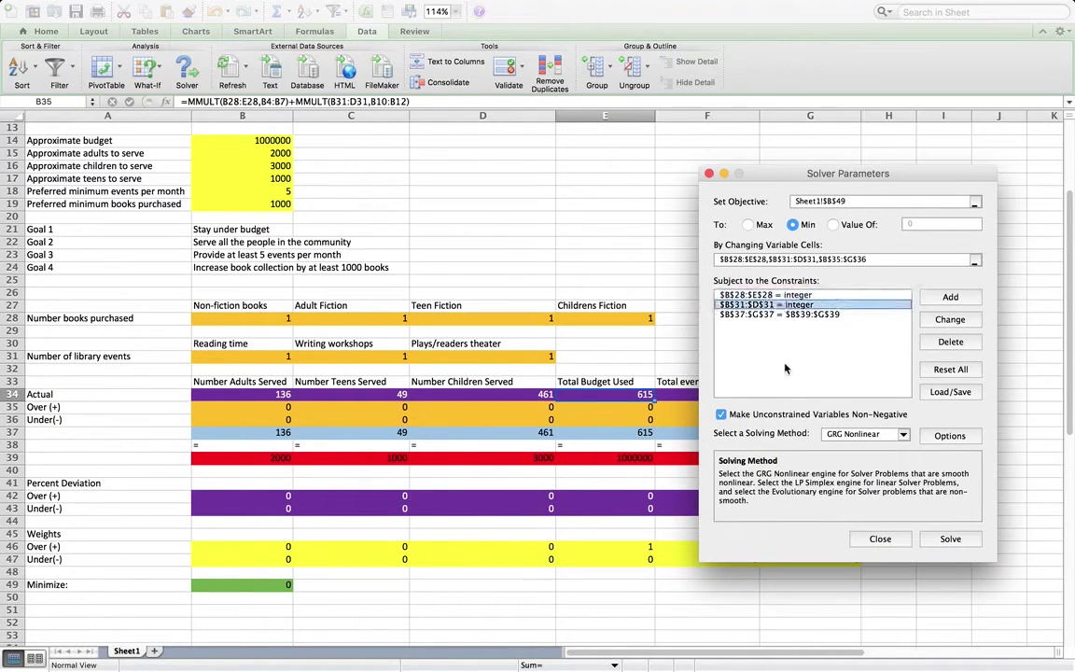
pyautogui.click(794, 315)
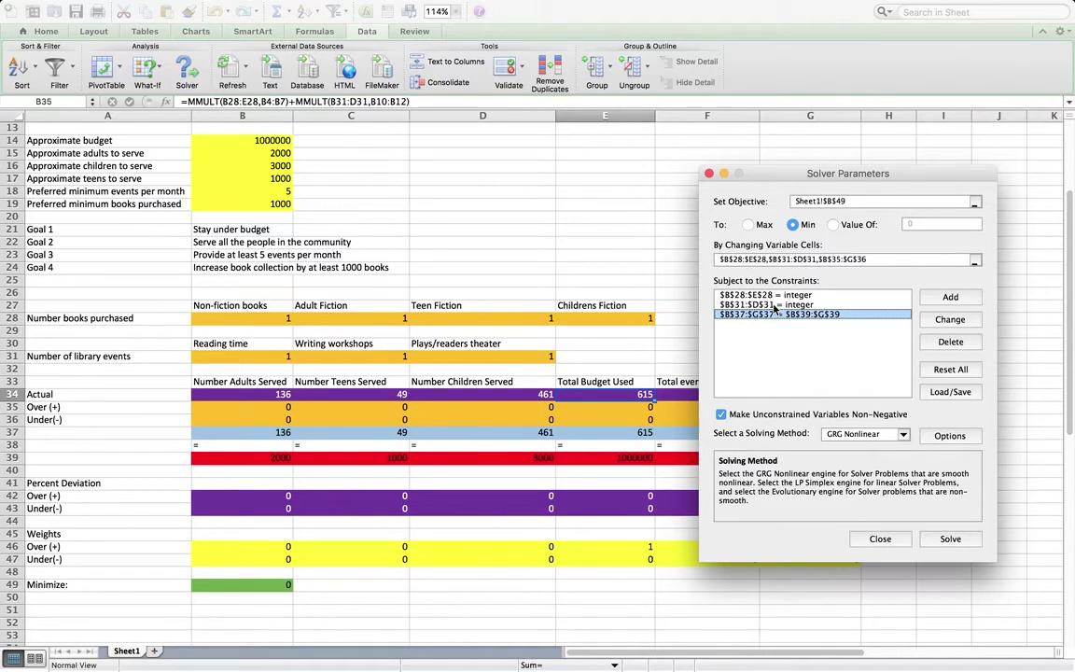
# - Solve and keep the result: 11162 non-fiction, 1711 adult fiction books, budget used 999920
pyautogui.click(952, 539)
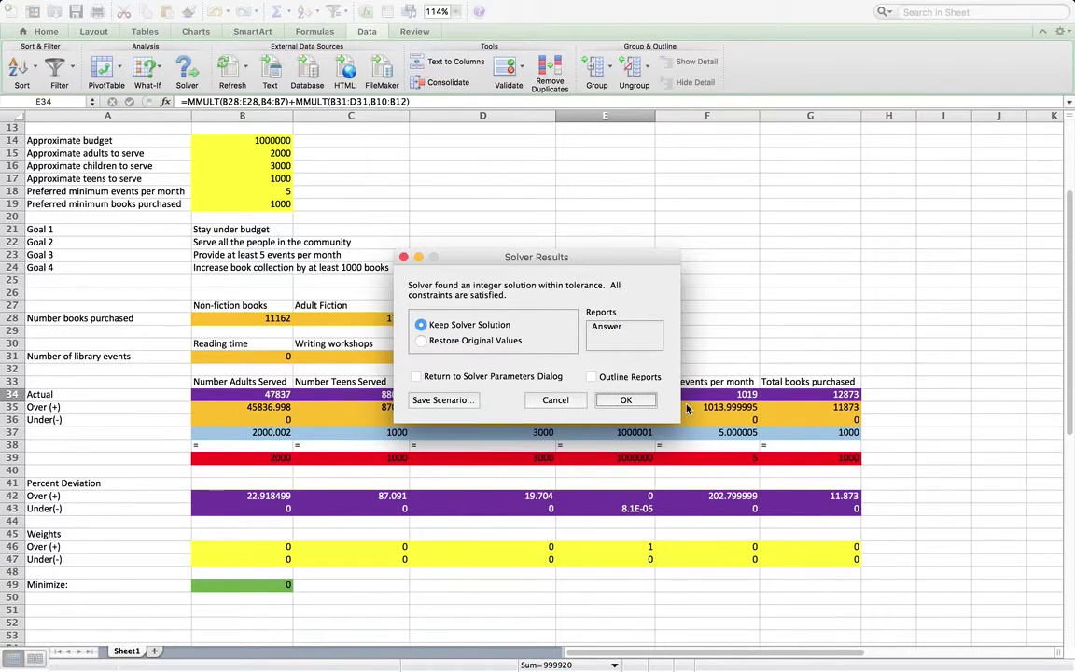
pyautogui.click(627, 400)
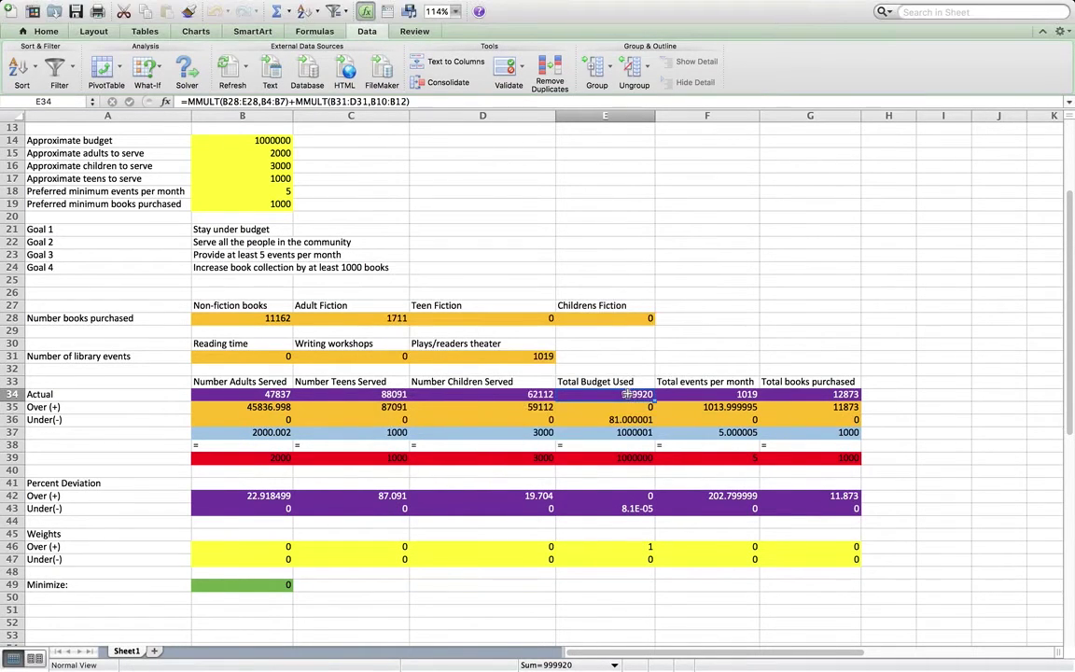
pyautogui.rightClick(135, 653)
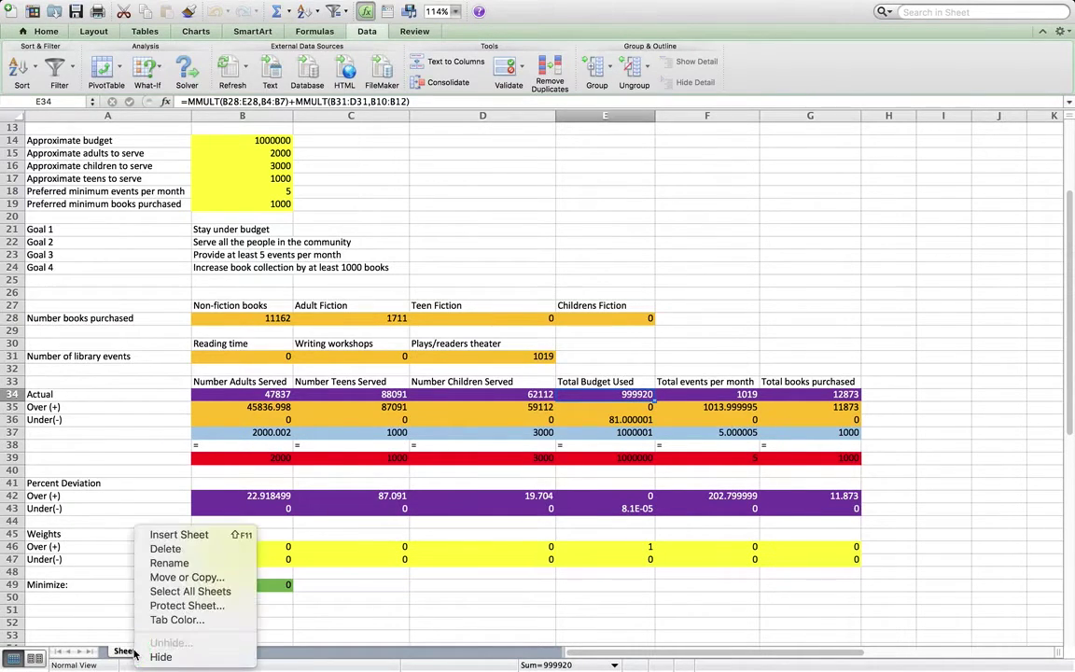
# - Copy Sheet1 to the end of the workbook as Sheet1 (2)
pyautogui.click(177, 584)
pyautogui.click(155, 558)
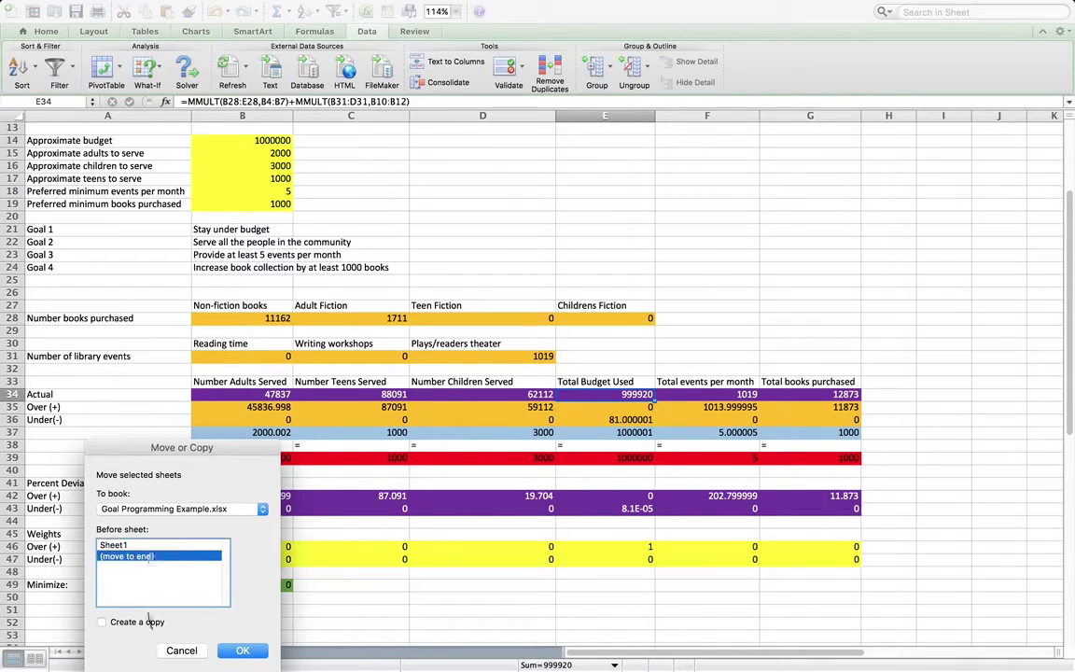
pyautogui.click(145, 622)
pyautogui.click(241, 651)
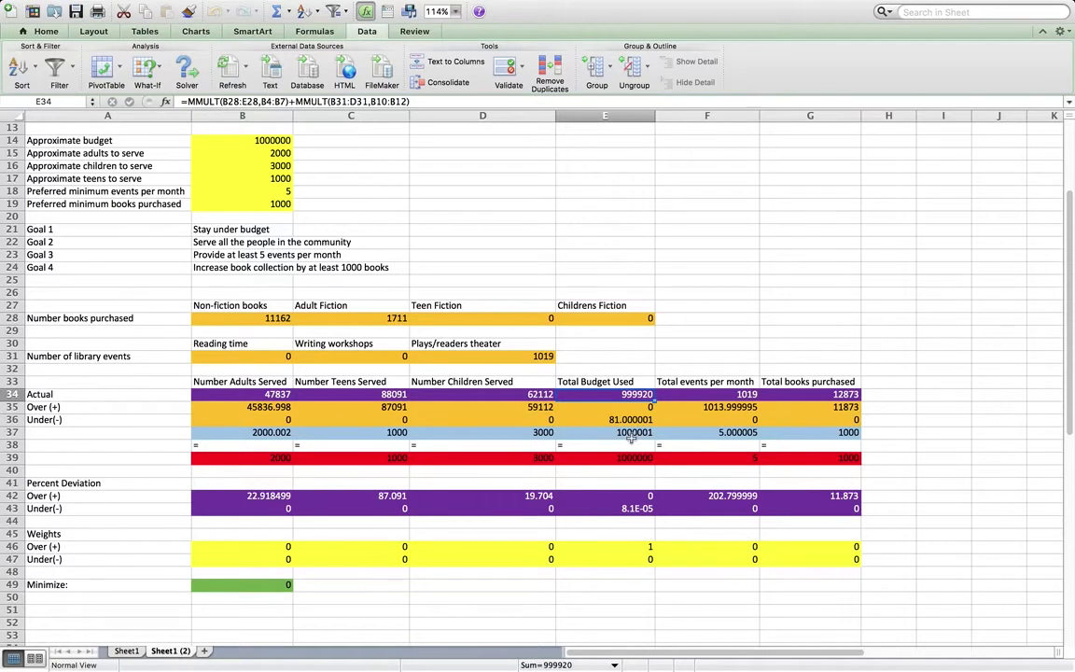
# - Copy the 999920 total budget used value and select empty cell D51
pyautogui.press('super+c')
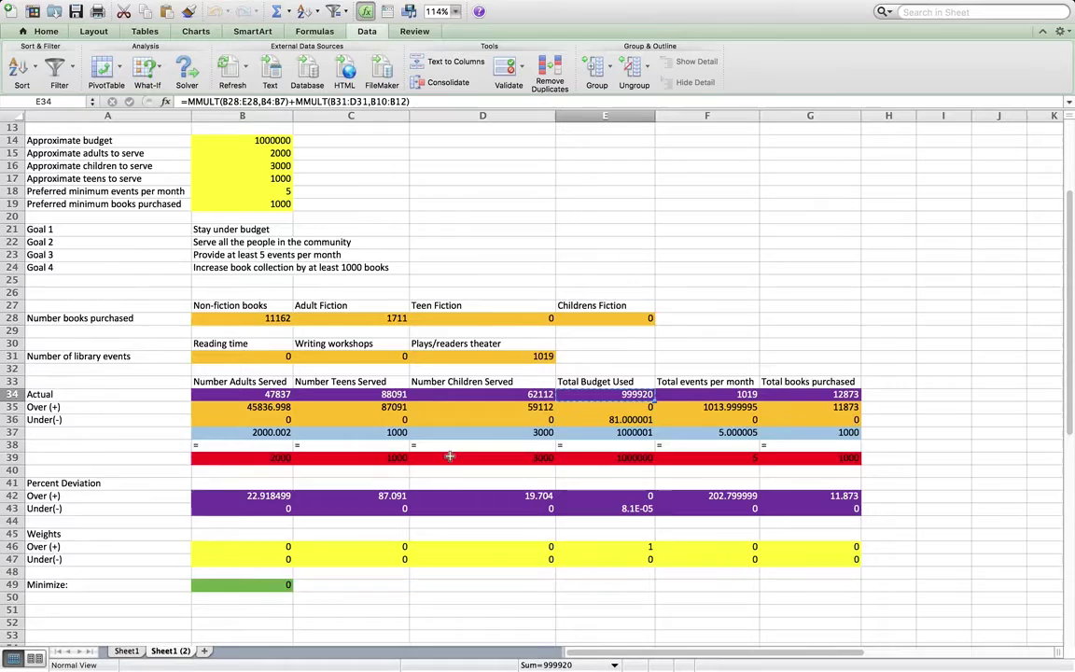
pyautogui.scroll(-5, 449, 453)
pyautogui.click(432, 484)
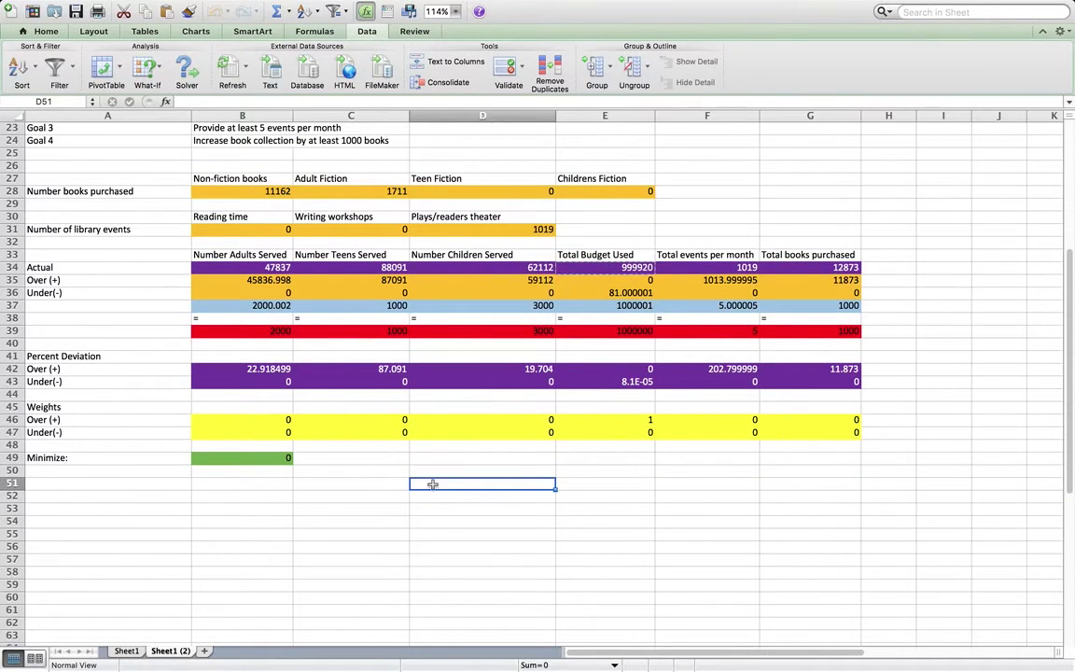
# - Paste 999920 into D51 as a fixed value with Paste Special > Values
pyautogui.rightClick(435, 480)
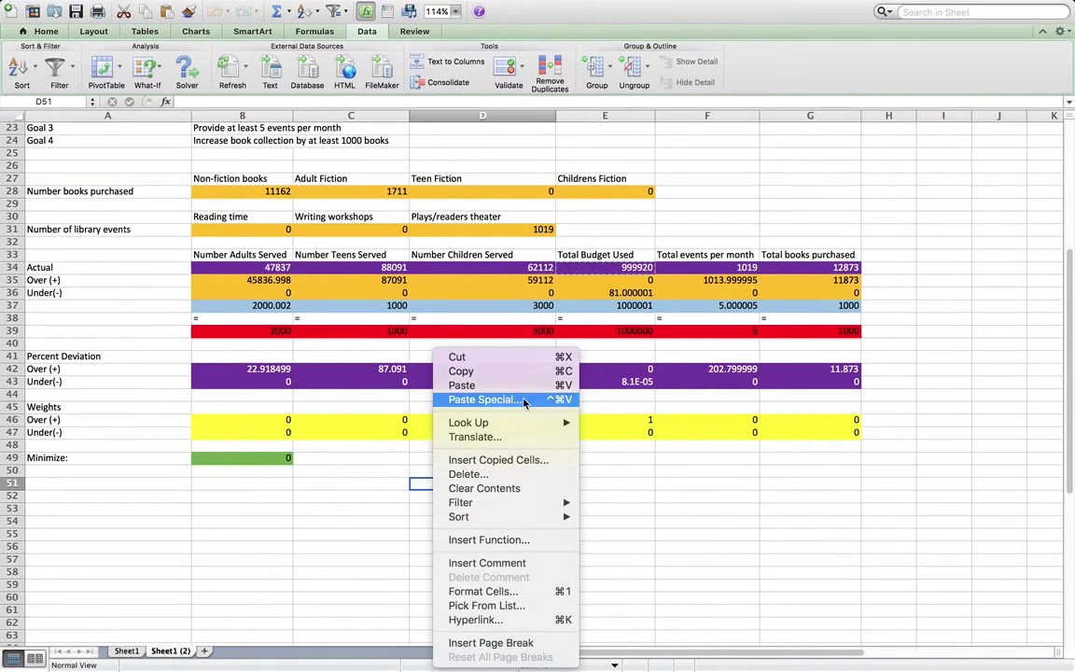
pyautogui.click(525, 403)
pyautogui.click(322, 284)
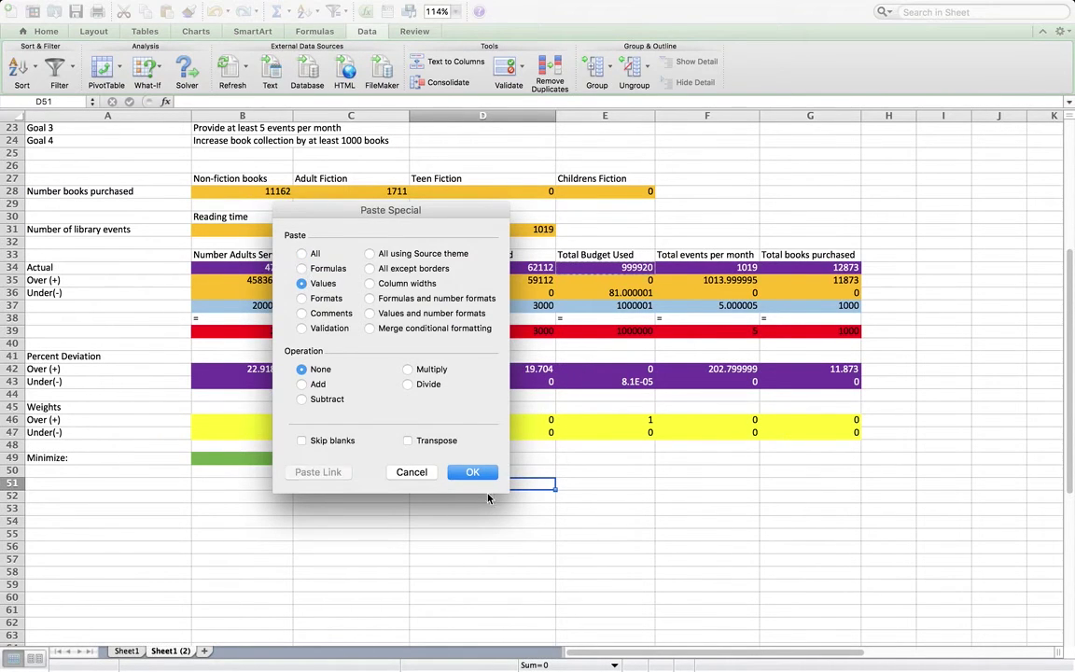
pyautogui.click(473, 472)
# - Enter =E34 in B51 and an = sign as text in C51
pyautogui.click(262, 483)
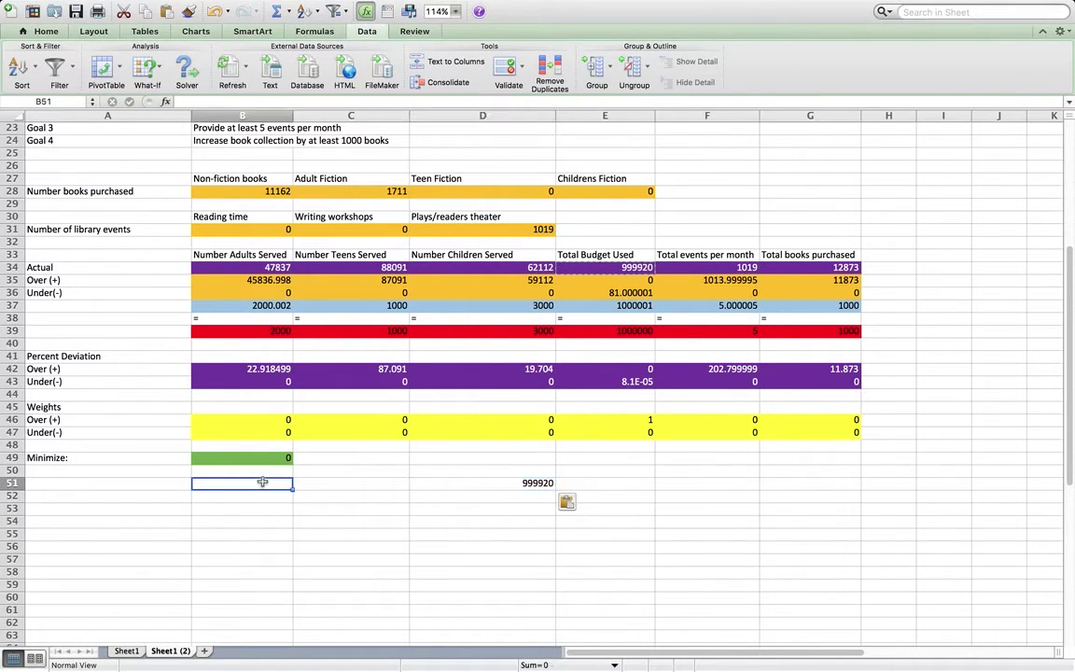
pyautogui.write('=')
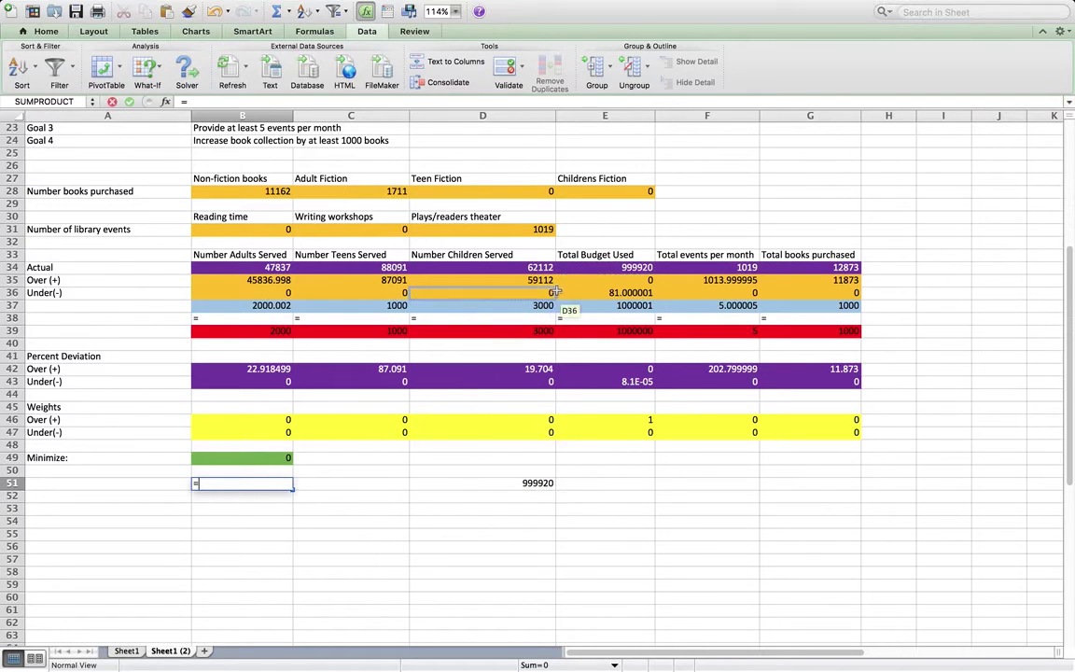
pyautogui.click(595, 267)
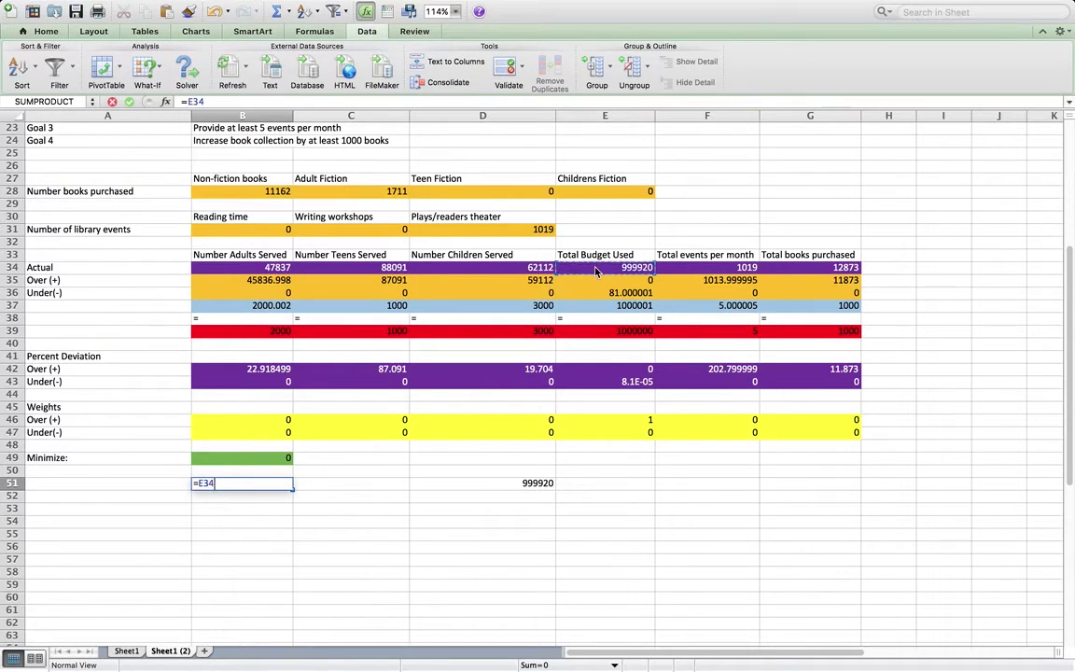
pyautogui.press('Return')
pyautogui.press('Up')
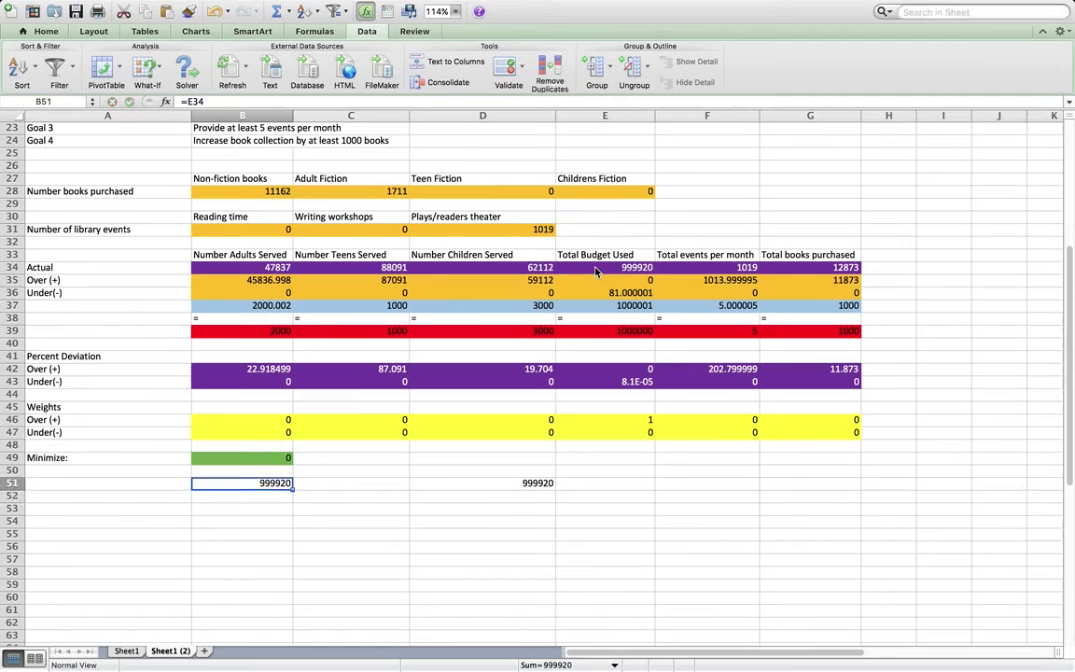
pyautogui.click(369, 484)
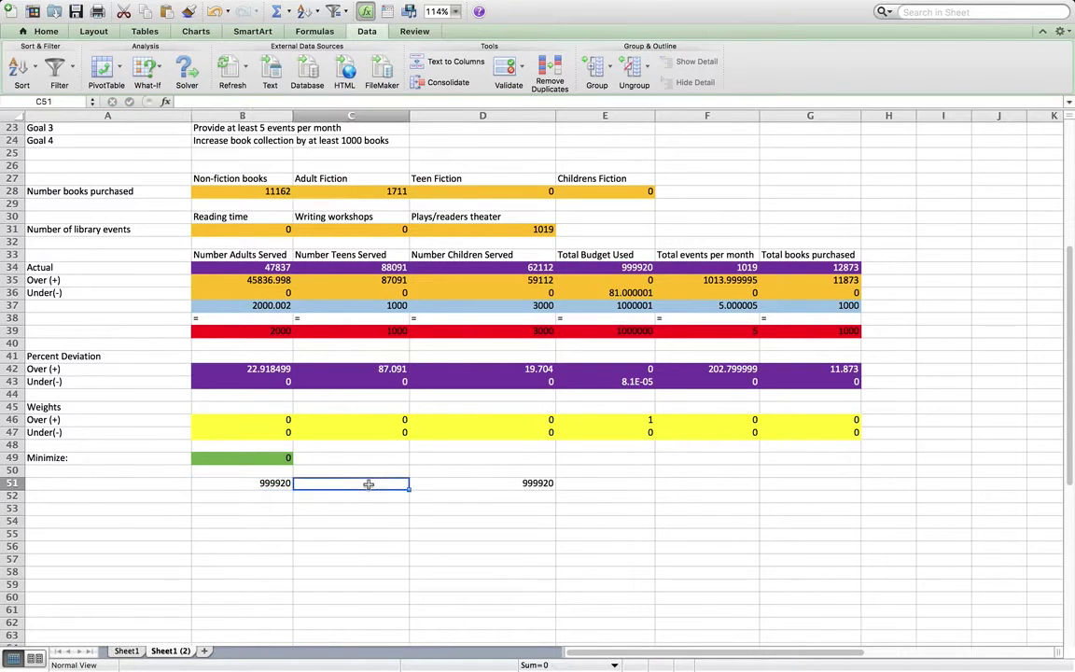
pyautogui.write('=')
pyautogui.press('Return')
pyautogui.press('Up')
pyautogui.press('Left')
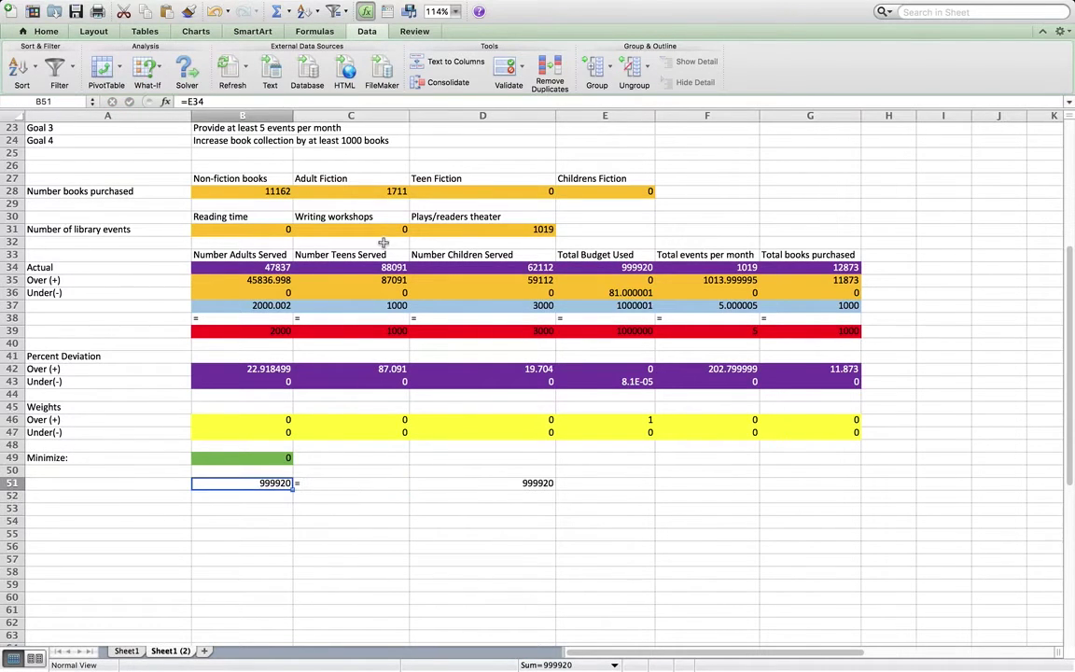
# - Give B51 the blue formatting of B37 via Paste Special > Formats
pyautogui.click(242, 305)
pyautogui.press('super+c')
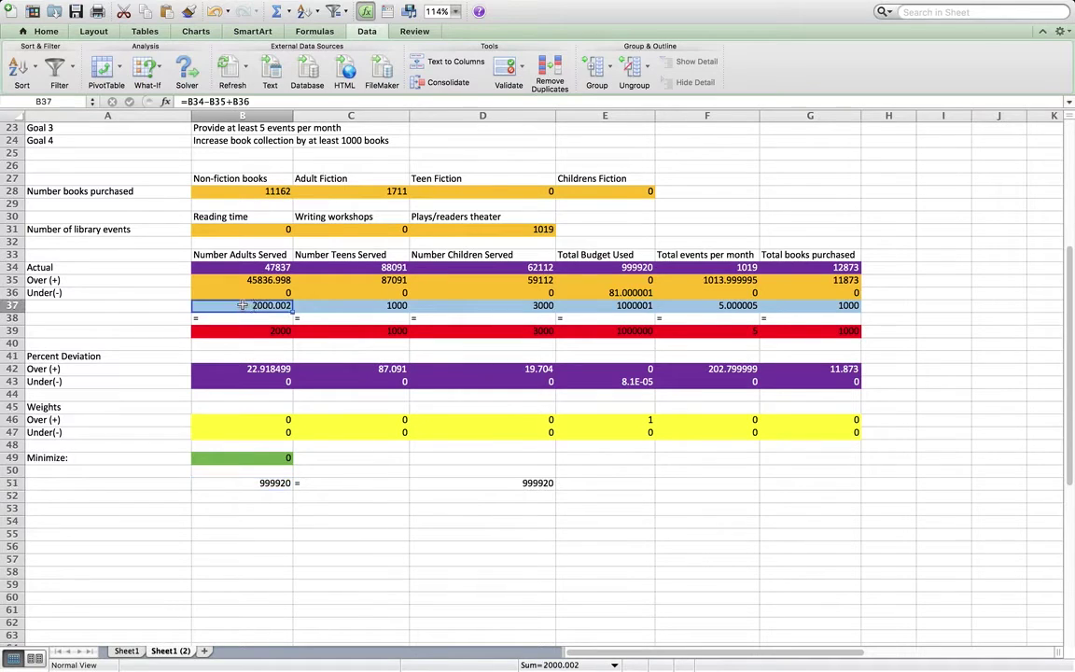
pyautogui.click(240, 482)
pyautogui.rightClick(240, 485)
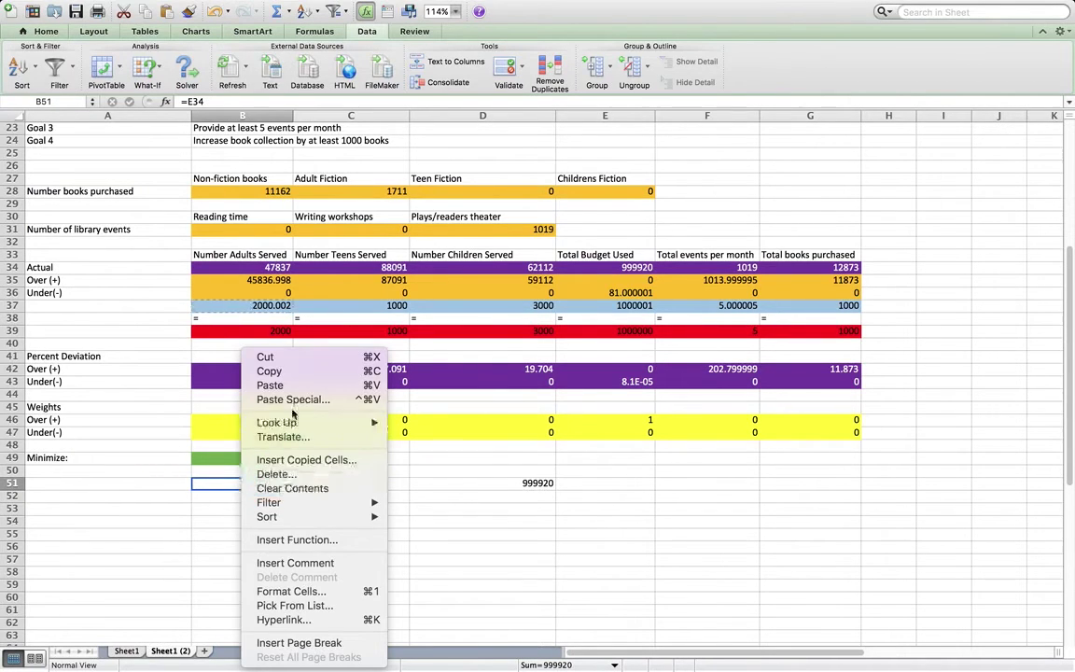
pyautogui.click(250, 399)
pyautogui.click(208, 346)
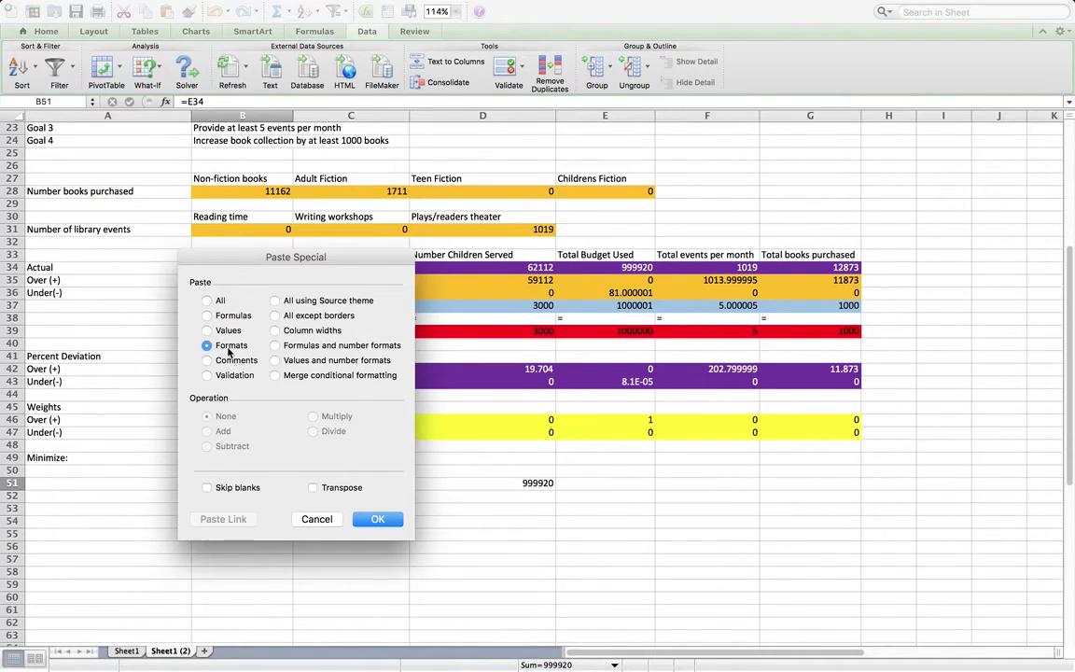
pyautogui.click(380, 520)
# - Give D51 the red formatting of B39 via Paste Special > Formats
pyautogui.click(449, 483)
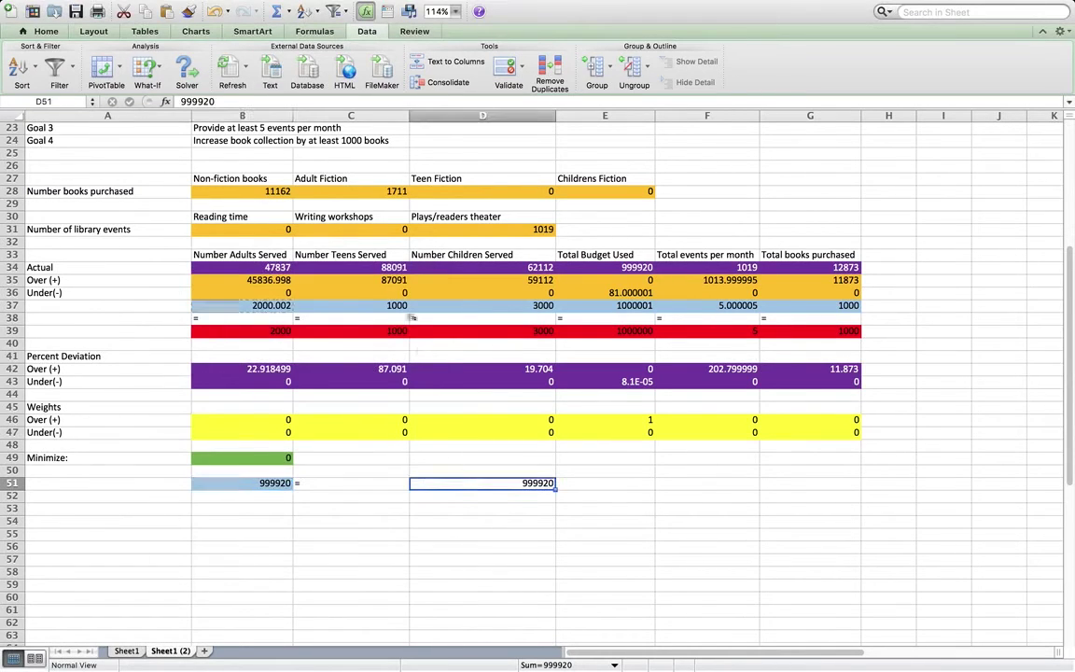
pyautogui.click(275, 332)
pyautogui.press('super+c')
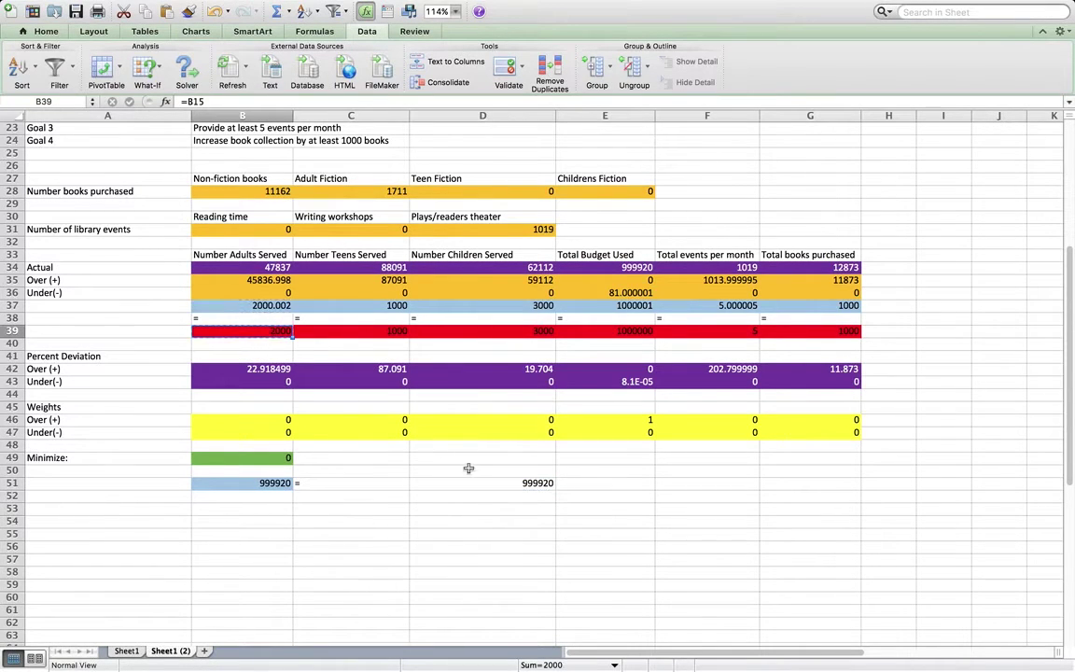
pyautogui.click(471, 485)
pyautogui.rightClick(473, 485)
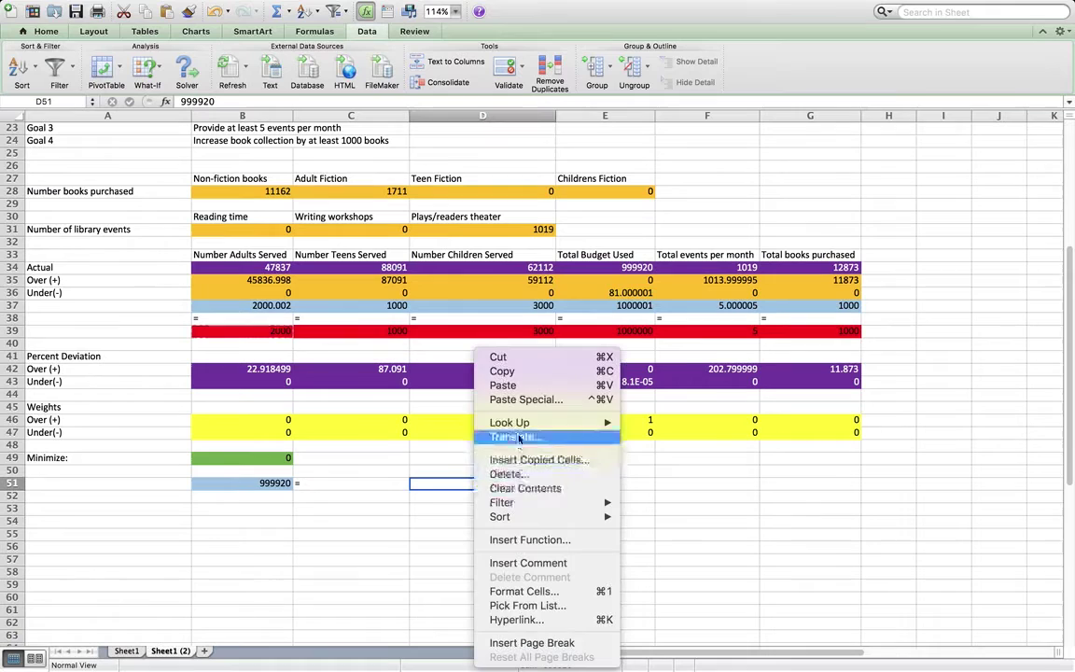
pyautogui.click(525, 400)
pyautogui.click(372, 329)
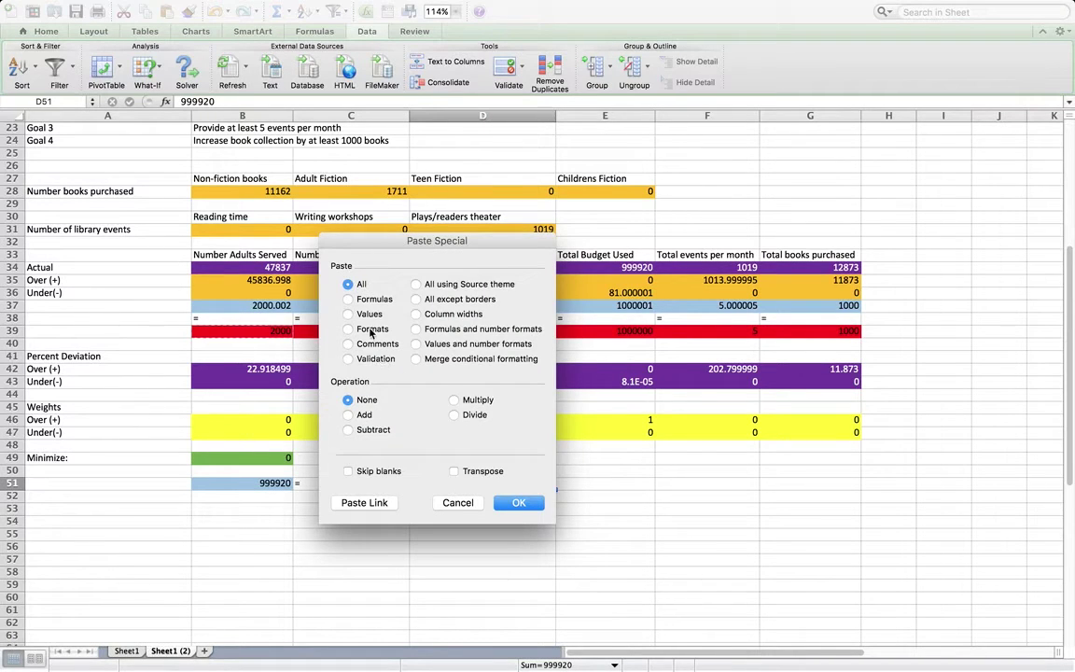
pyautogui.press('Return')
pyautogui.click(242, 496)
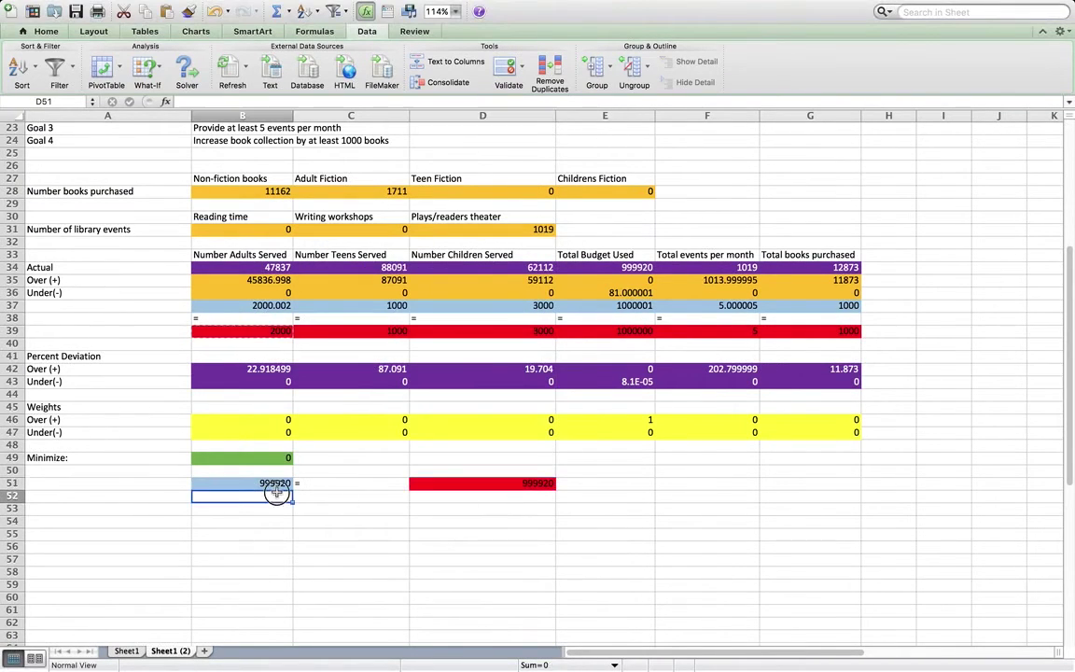
# - Set the budget Over weight in E46 to 0
pyautogui.scroll(3, 248, 280)
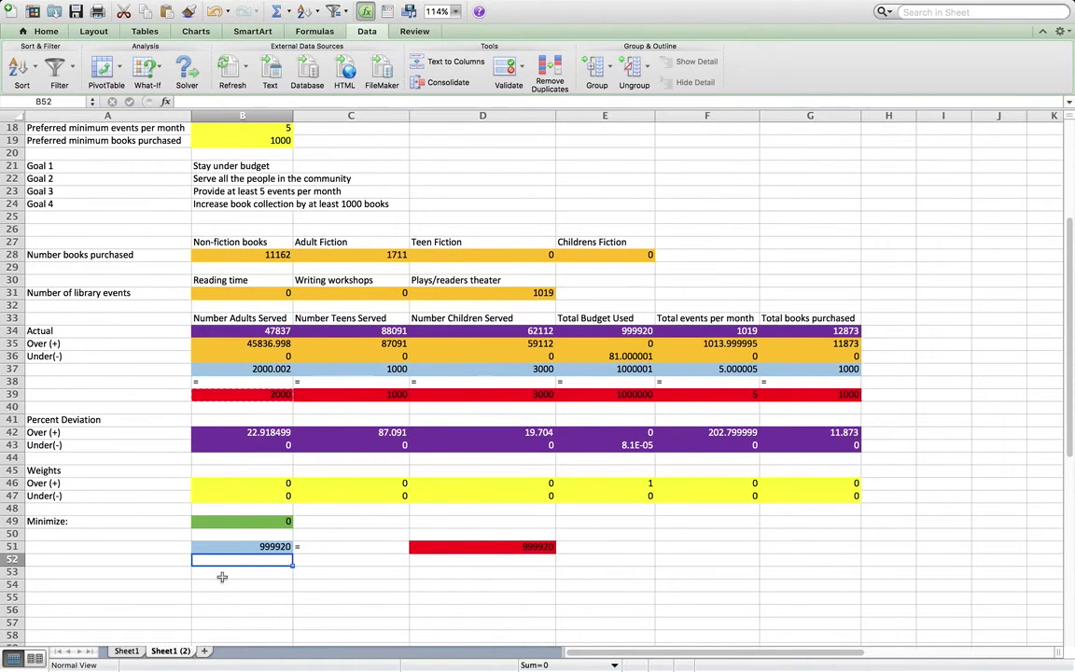
pyautogui.click(220, 179)
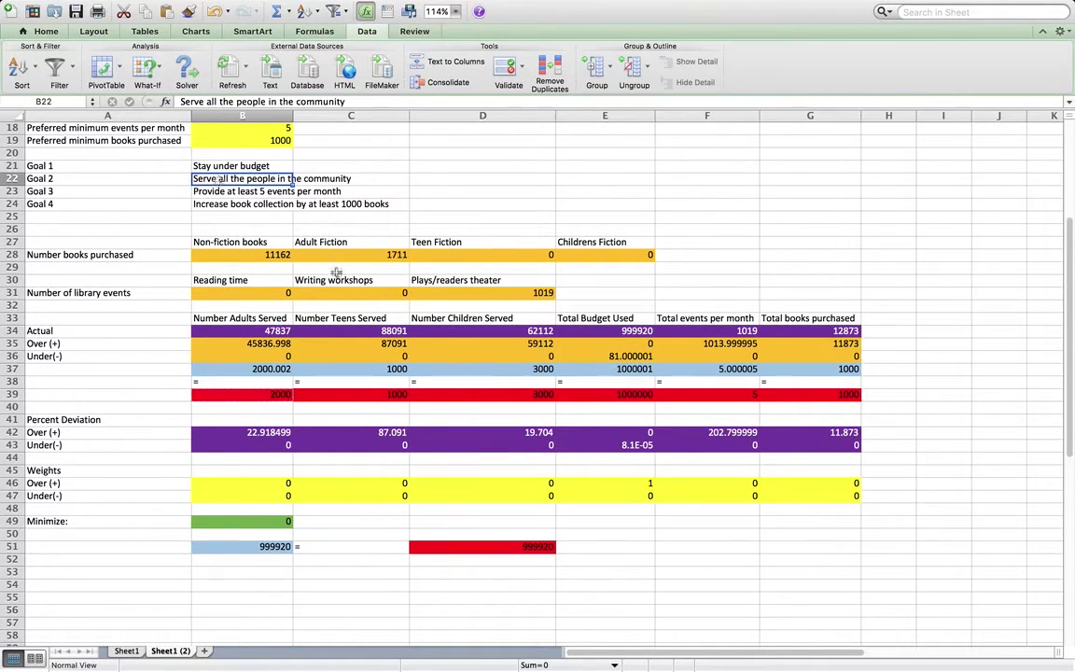
pyautogui.click(624, 480)
pyautogui.write('0')
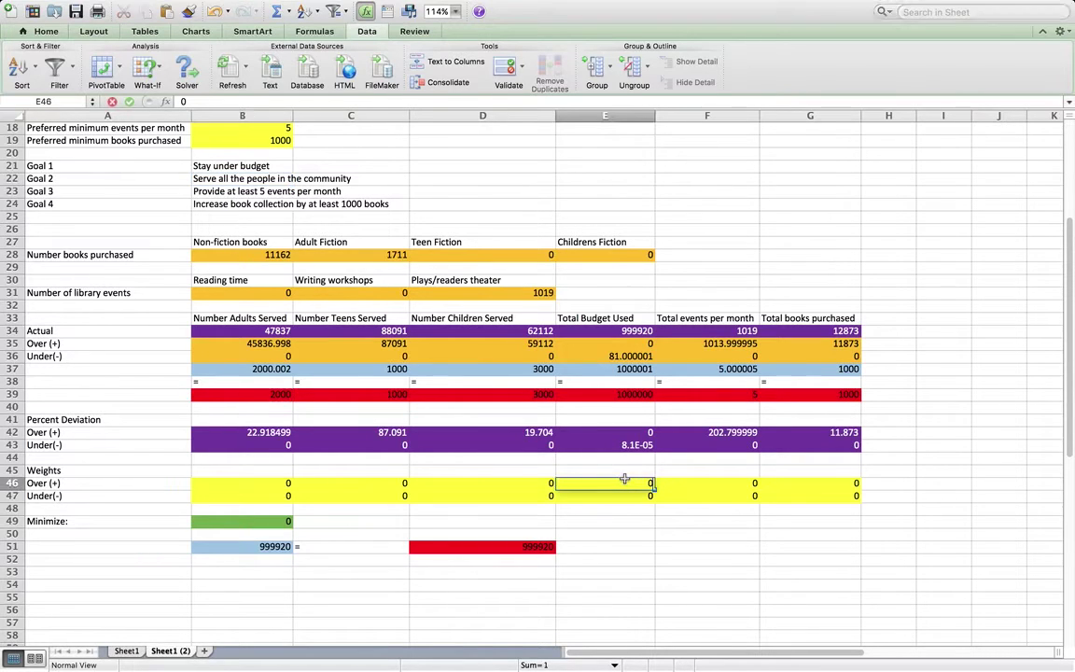
pyautogui.press('Return')
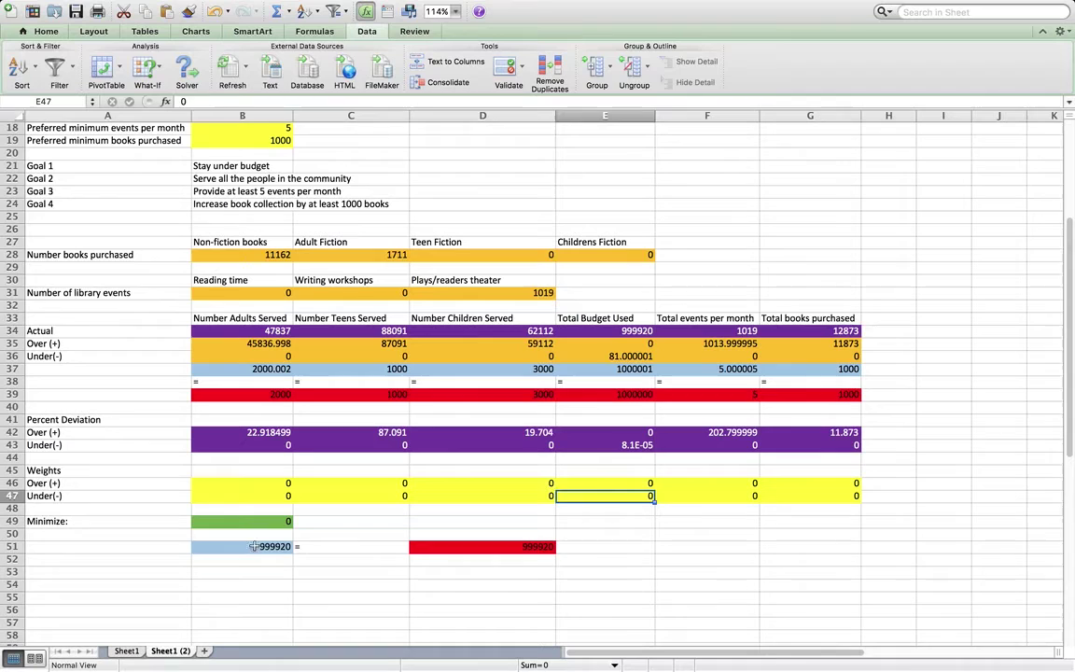
pyautogui.moveTo(269, 548); pyautogui.dragTo(485, 548)
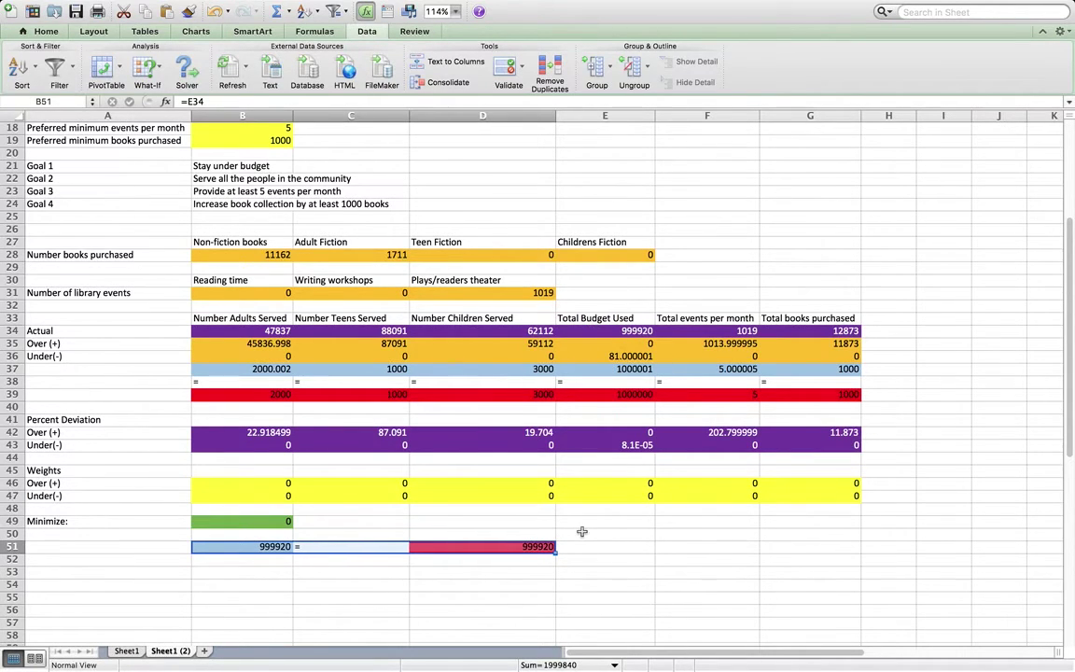
pyautogui.click(602, 482)
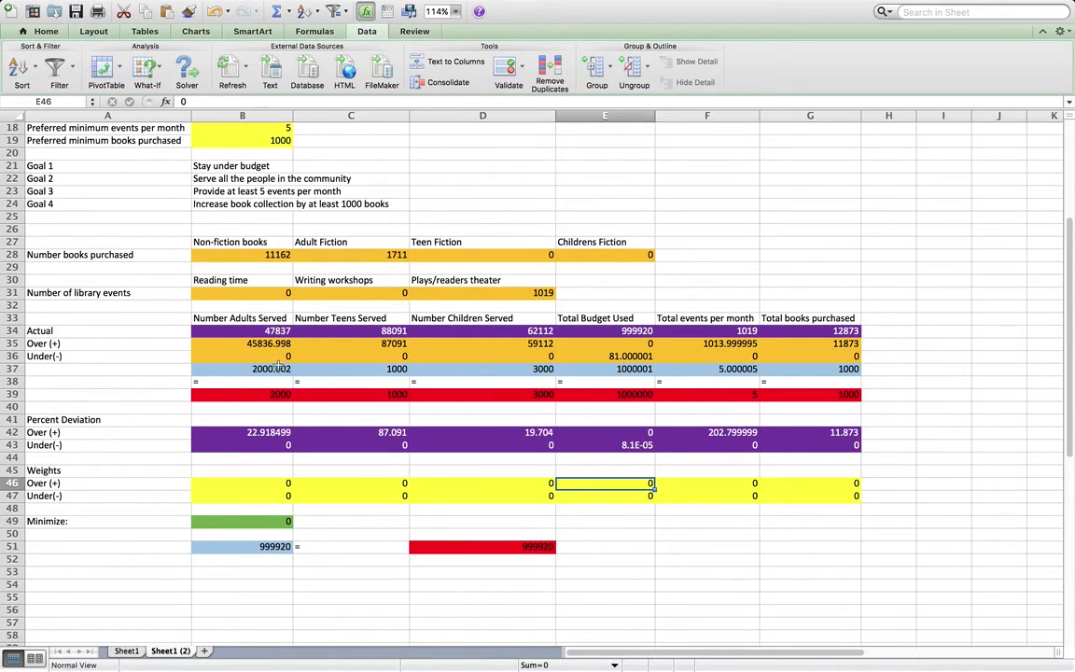
# - Set the adults, teens and children Under weights B47:D47 to 1
pyautogui.click(243, 497)
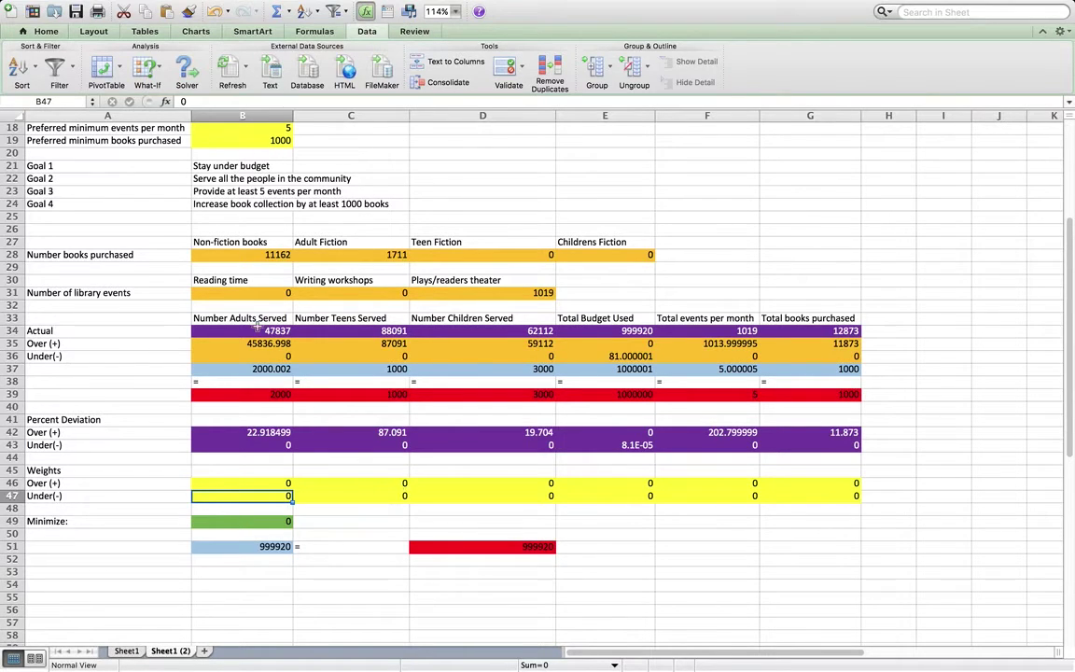
pyautogui.write('1')
pyautogui.press('Tab')
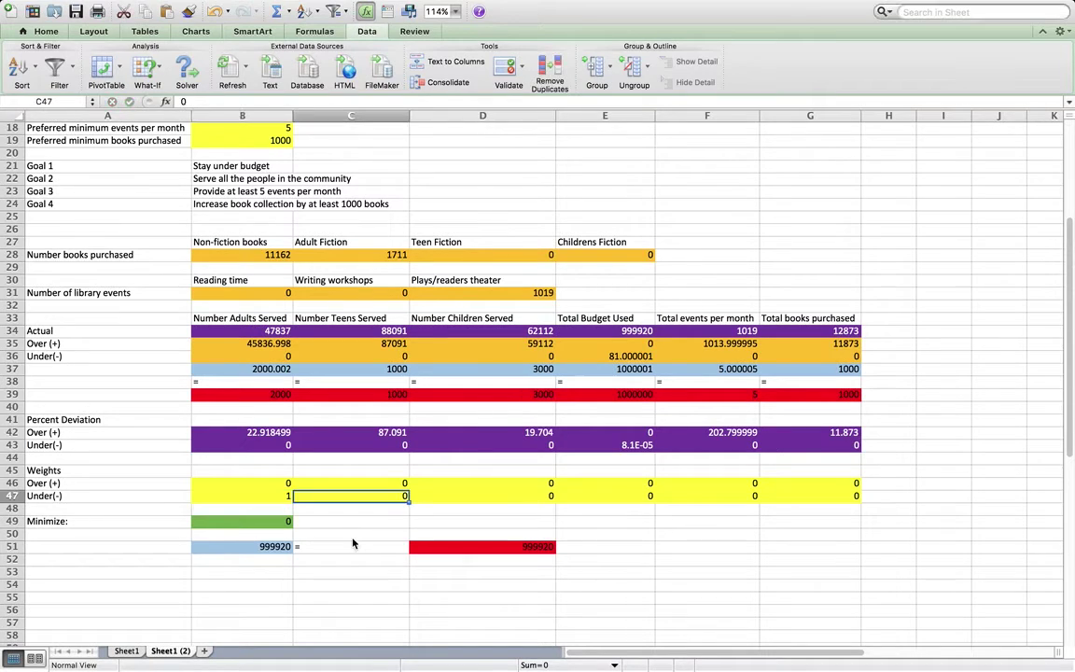
pyautogui.write('1')
pyautogui.press('Tab')
pyautogui.write('1')
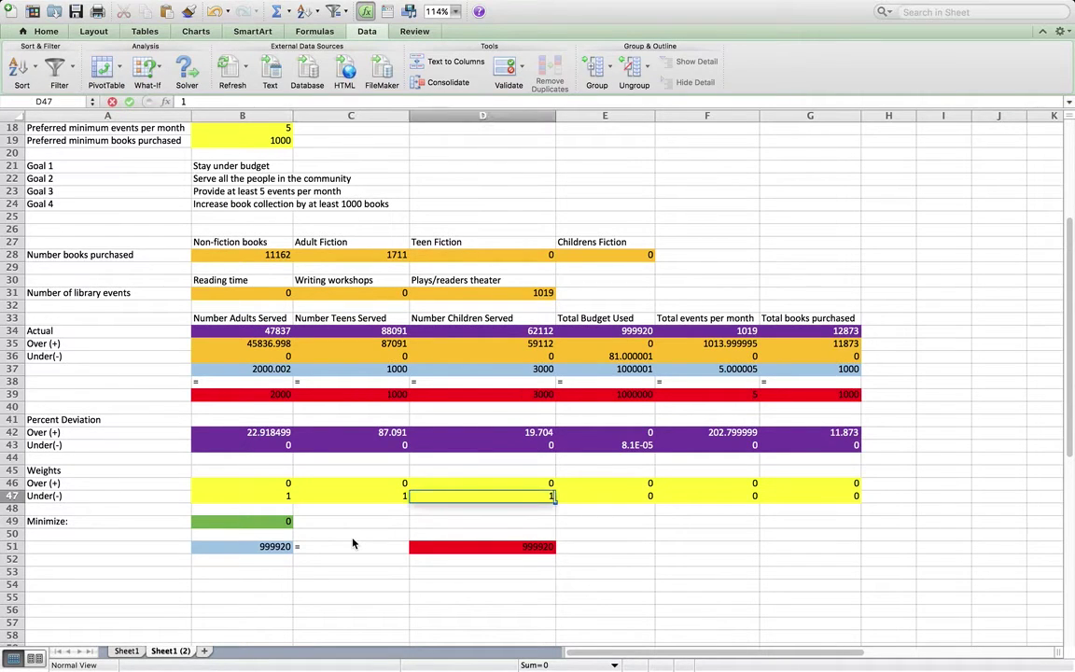
pyautogui.press('Return')
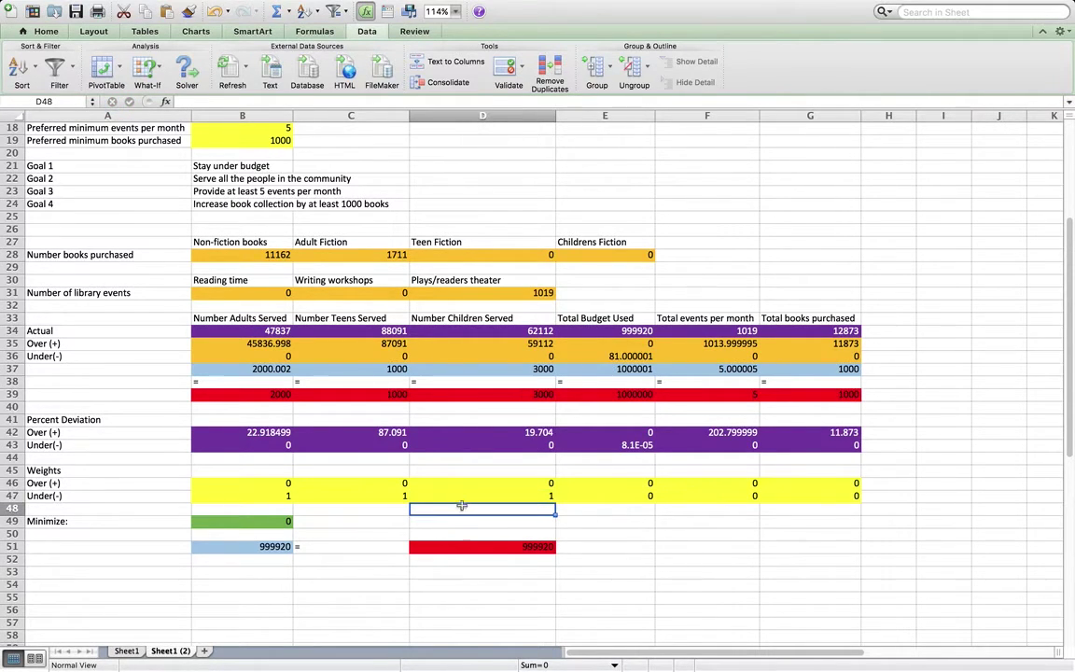
pyautogui.moveTo(249, 494); pyautogui.dragTo(463, 492)
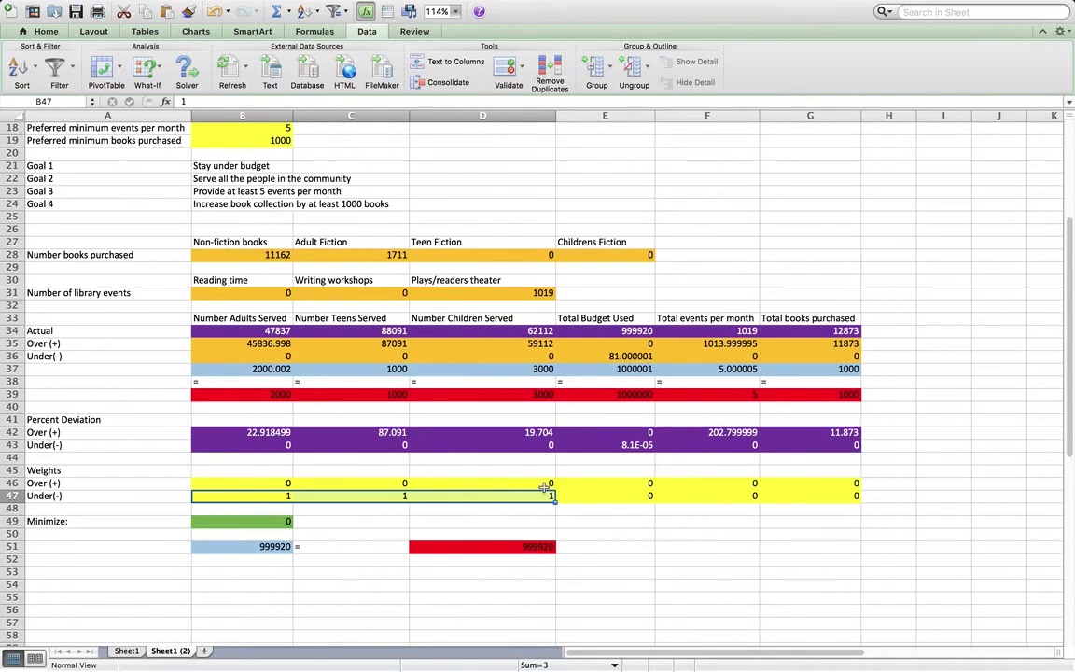
# - Add the Solver constraint $B$51 = $D$51, solve, and keep the solution
pyautogui.click(336, 519)
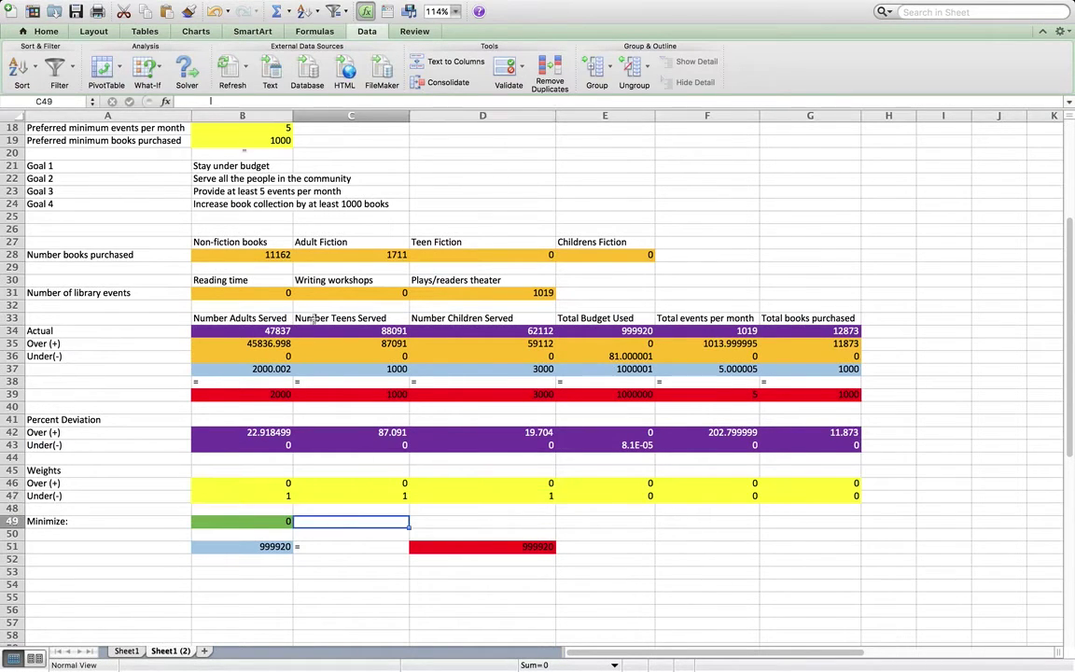
pyautogui.click(186, 68)
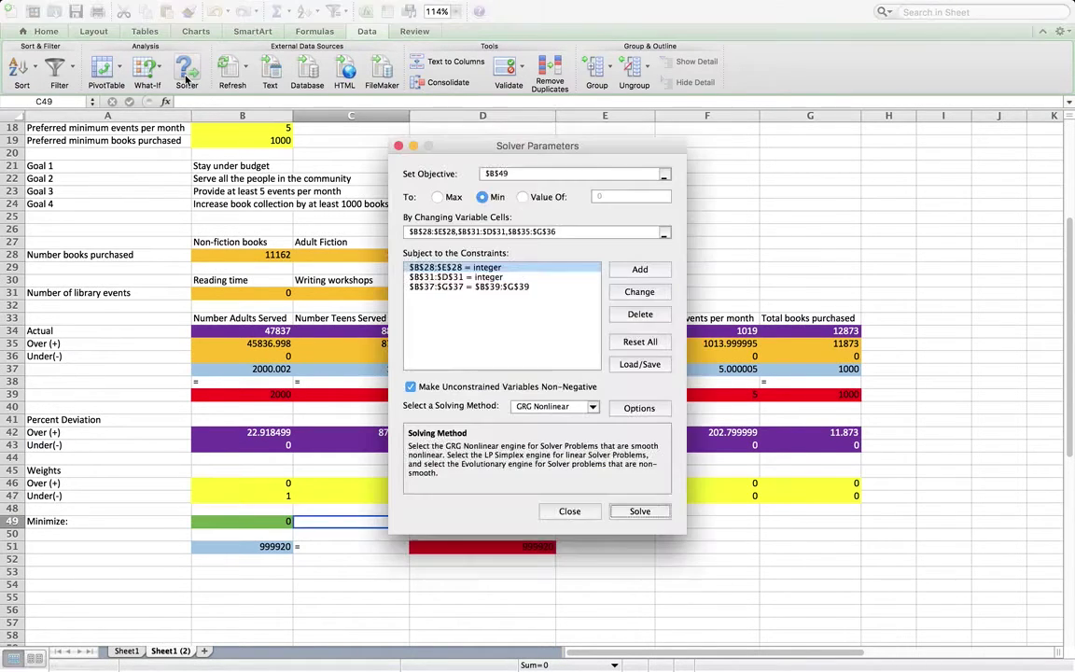
pyautogui.click(640, 270)
pyautogui.click(509, 334)
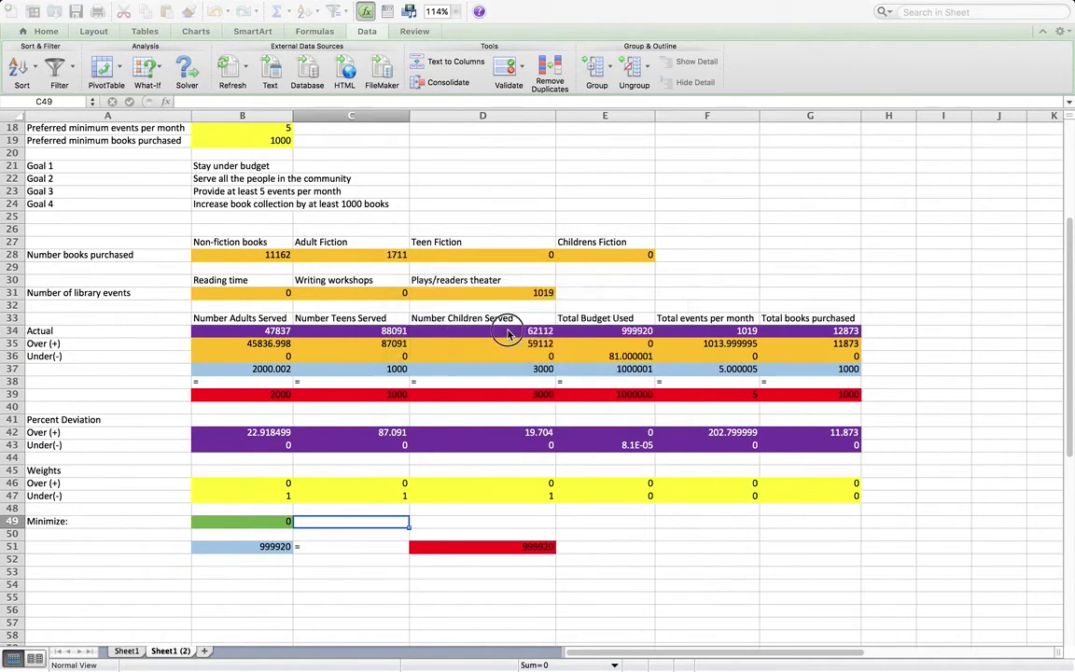
pyautogui.click(273, 546)
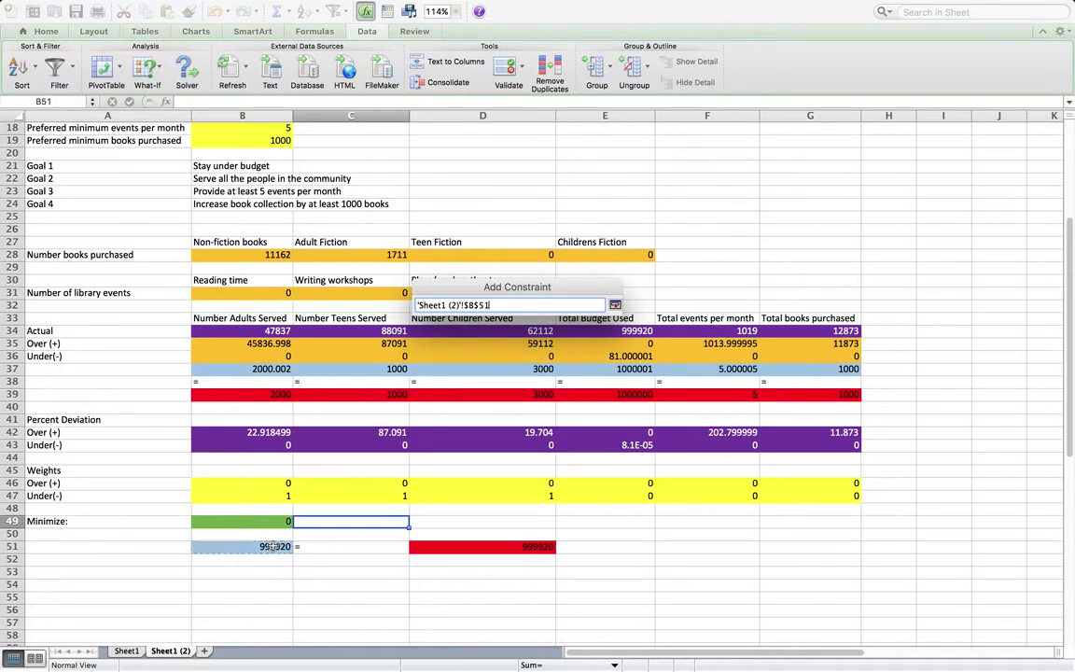
pyautogui.click(552, 333)
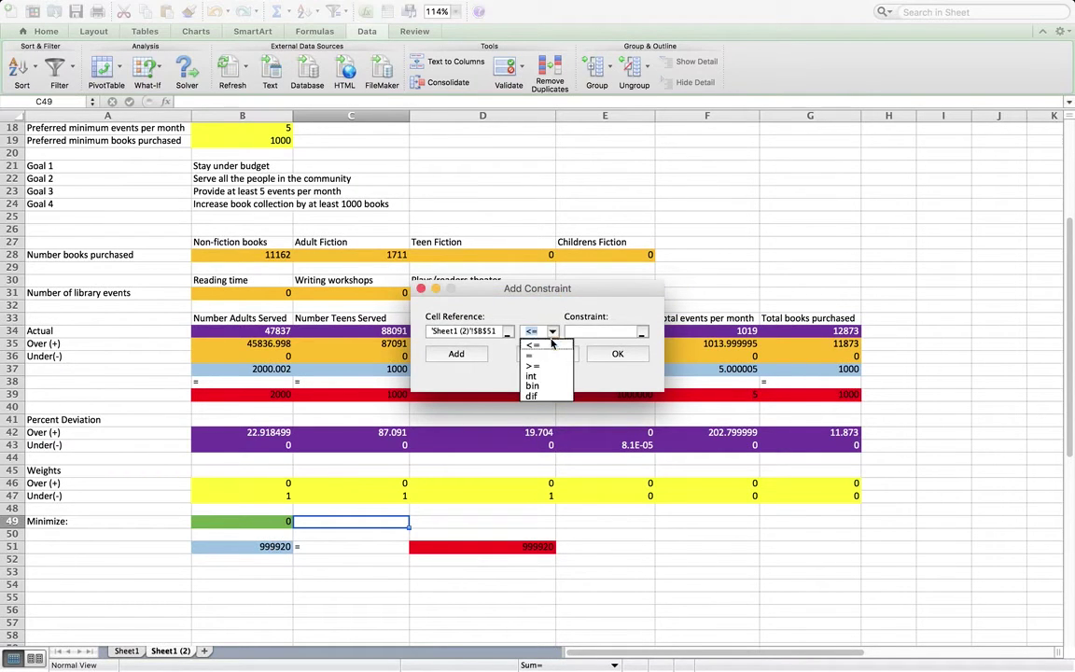
pyautogui.click(550, 356)
pyautogui.click(641, 332)
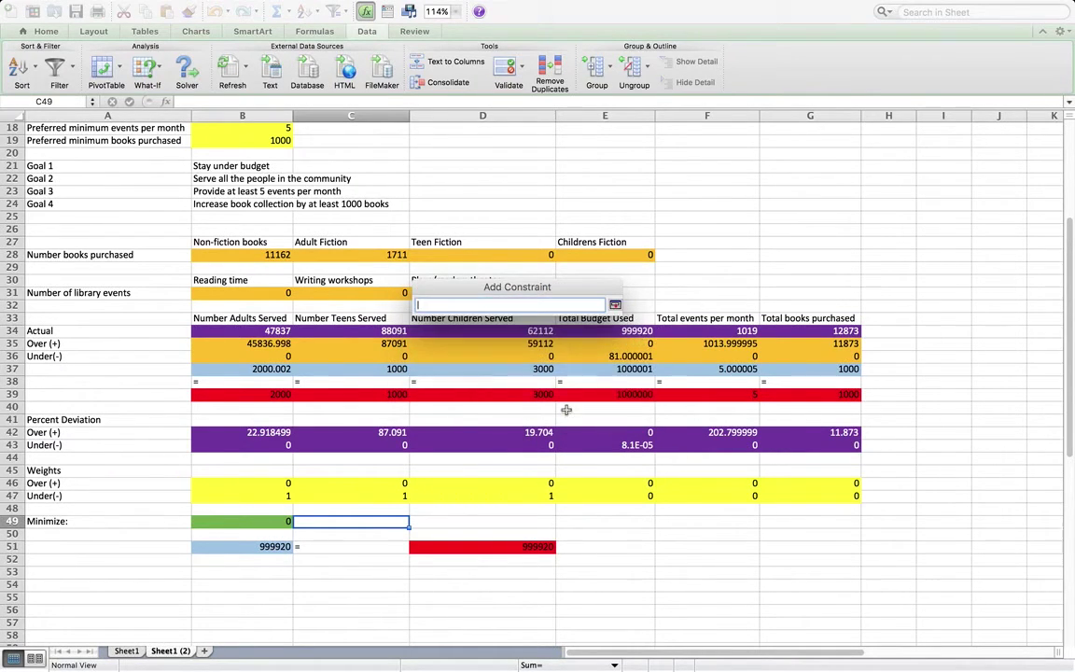
pyautogui.click(518, 548)
pyautogui.press('Return')
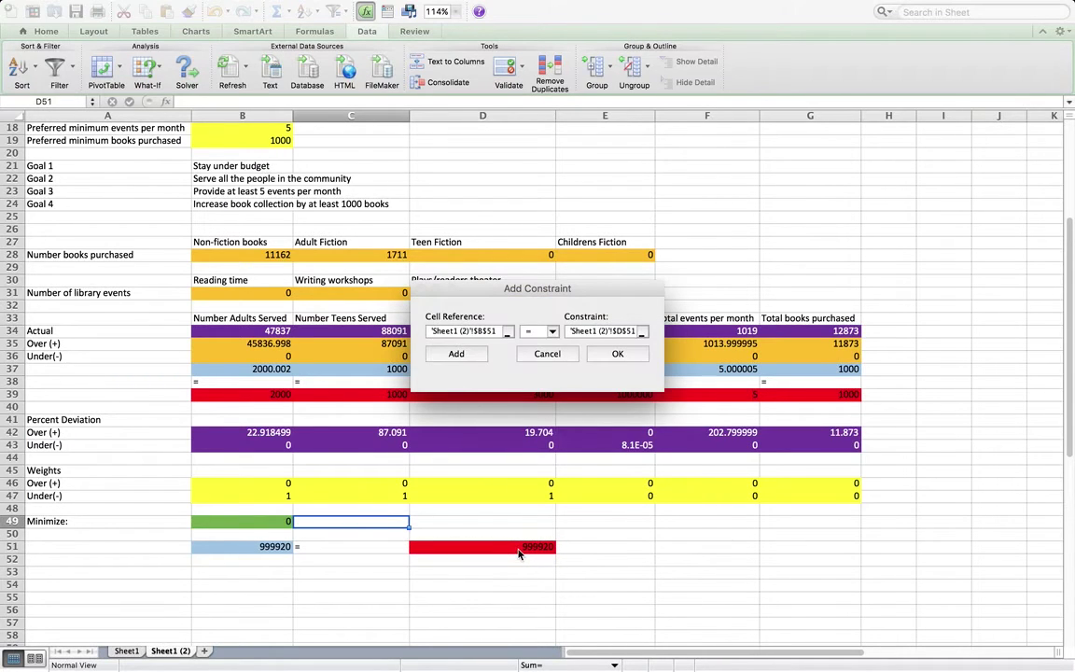
pyautogui.click(607, 355)
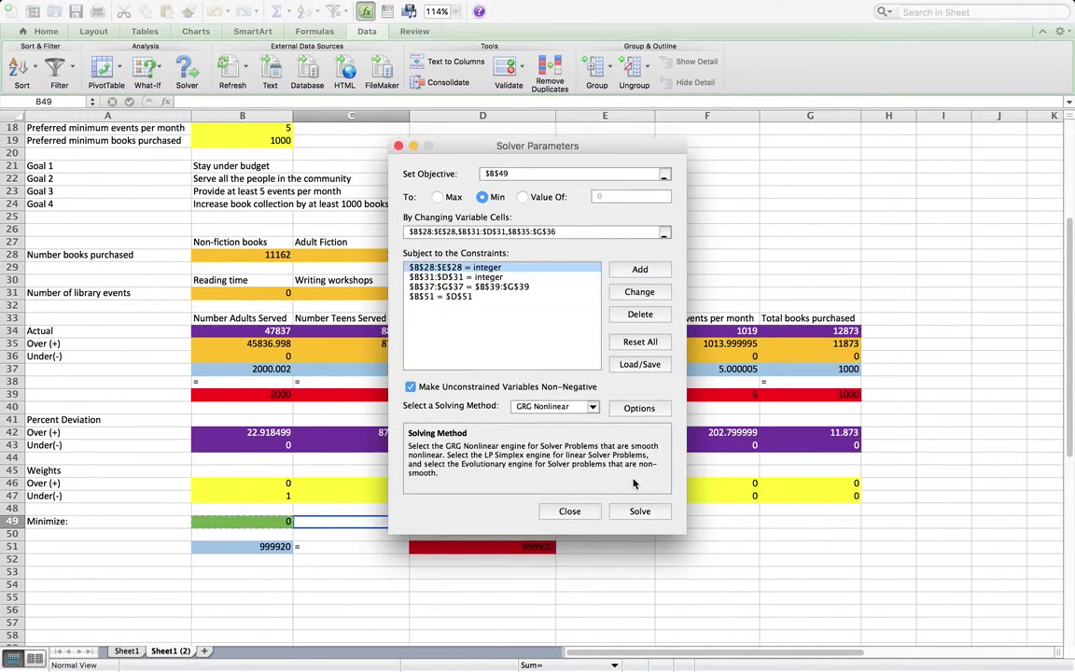
pyautogui.click(637, 512)
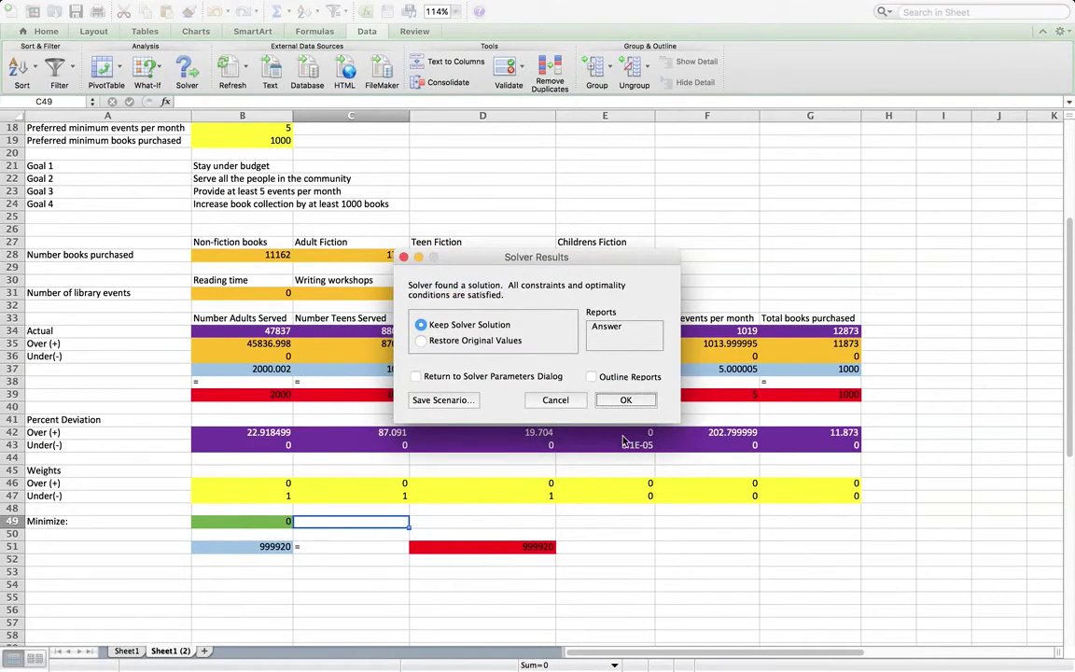
pyautogui.click(628, 400)
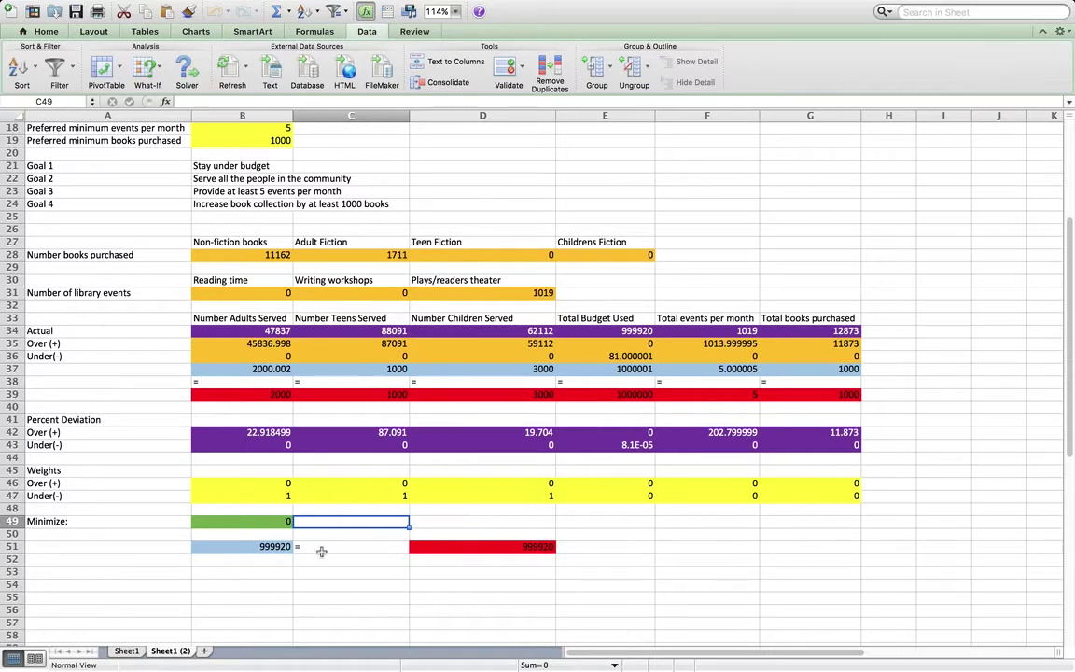
# - Set up a copy of Sheet1 (2) placed at the end of the workbook
pyautogui.rightClick(183, 653)
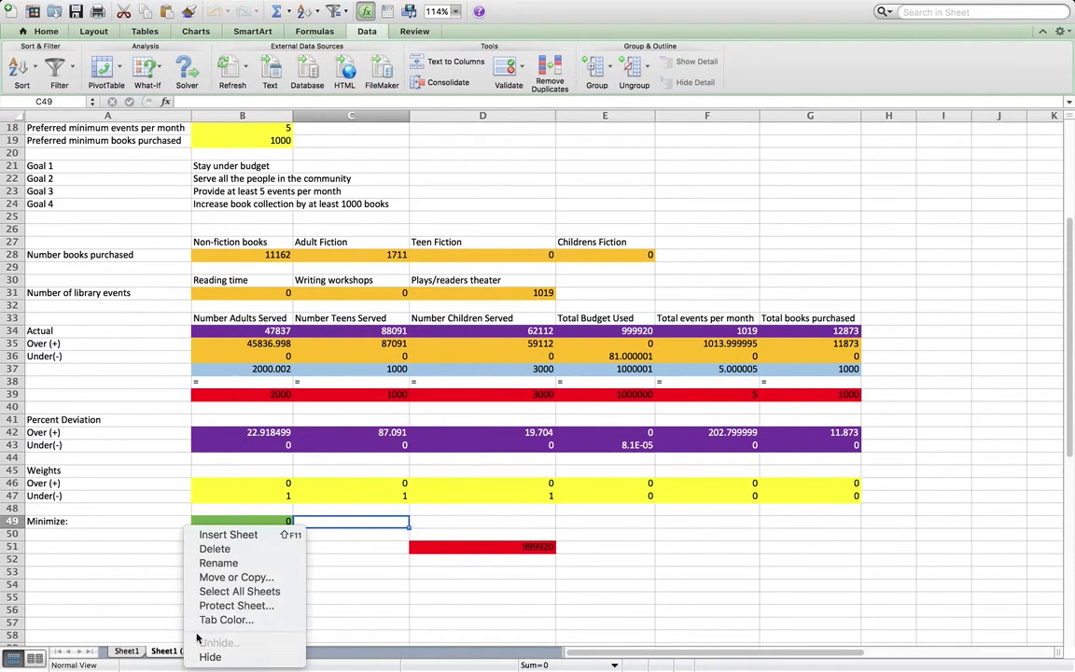
pyautogui.click(230, 580)
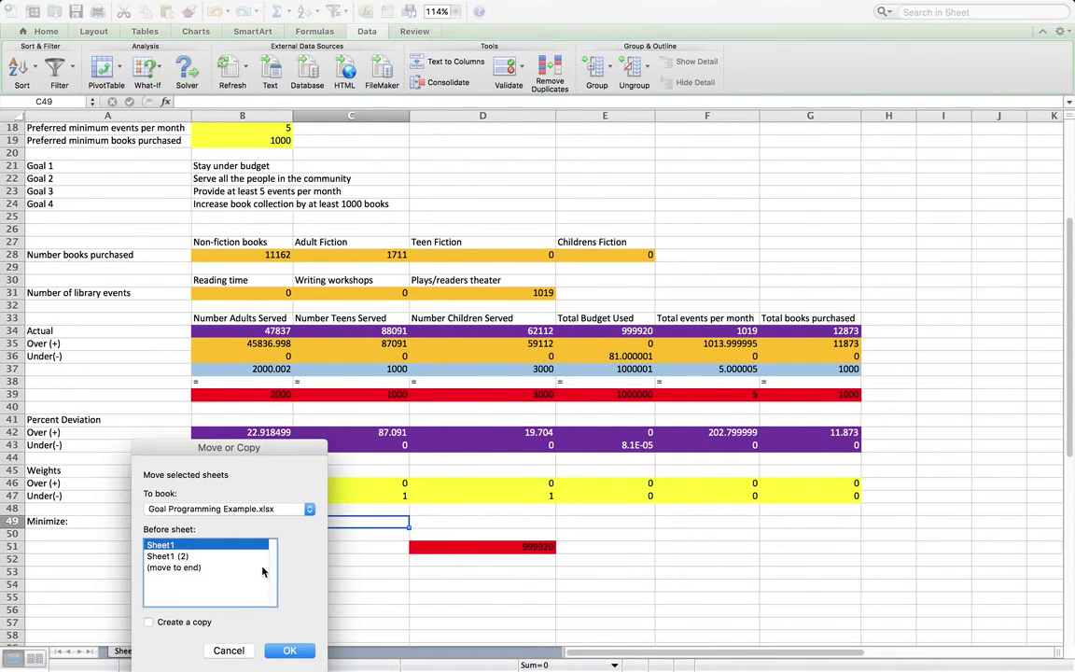
pyautogui.click(187, 568)
pyautogui.click(200, 621)
# - Create Sheet1 (3), rename Sheet1 to Goal 1 and Sheet1 (2) to Goal 2, and begin renaming Sheet1 (3)
pyautogui.click(290, 652)
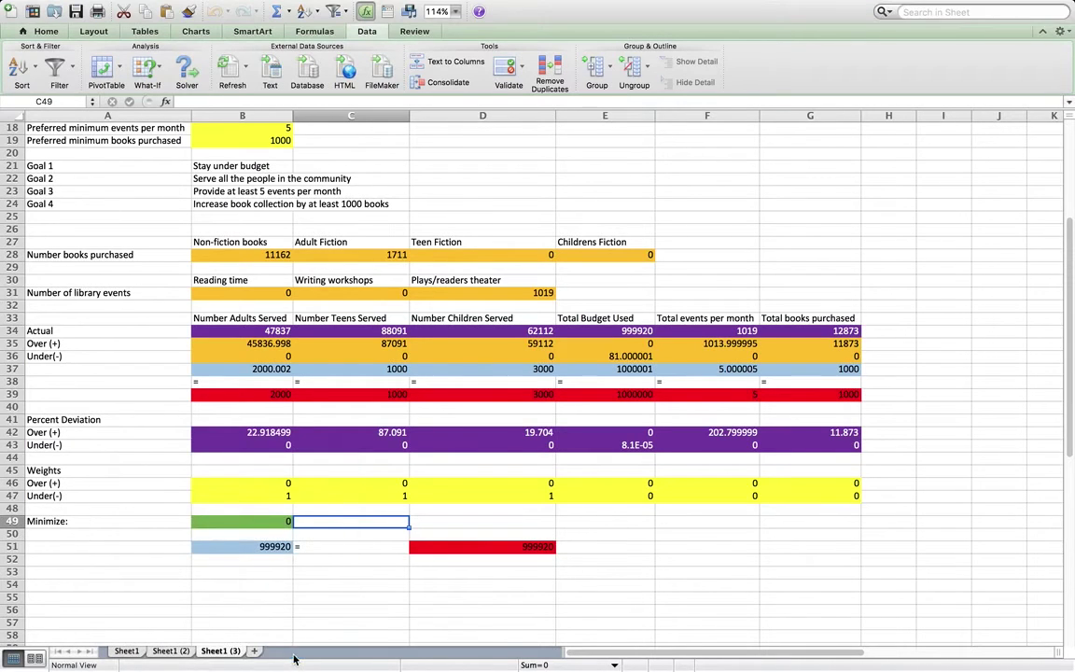
pyautogui.click(135, 650)
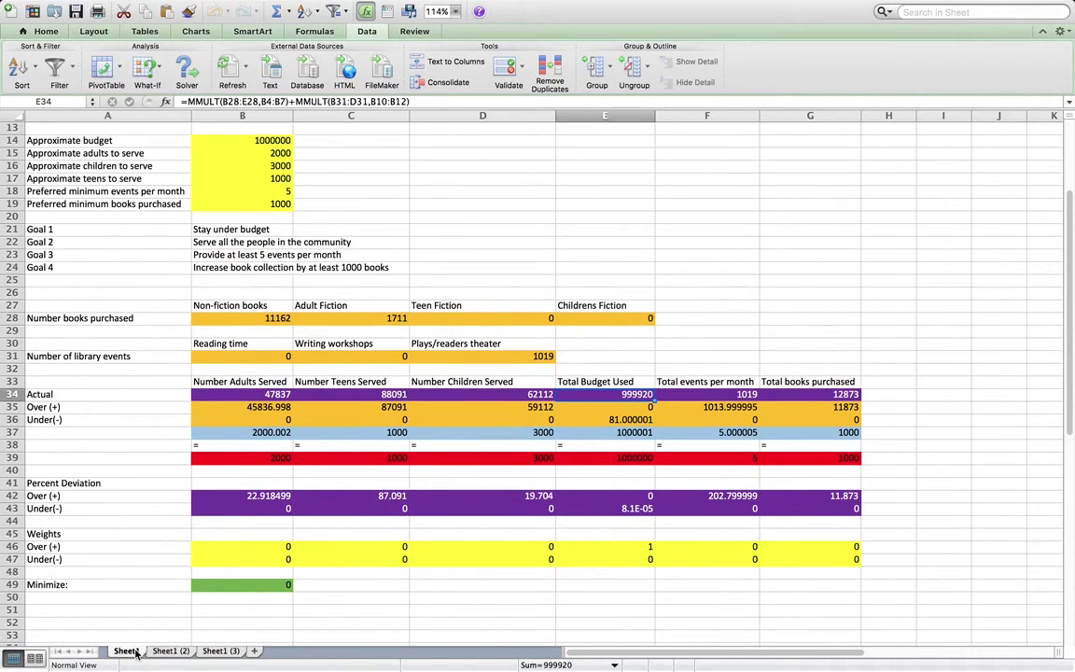
pyautogui.write('Goal 1')
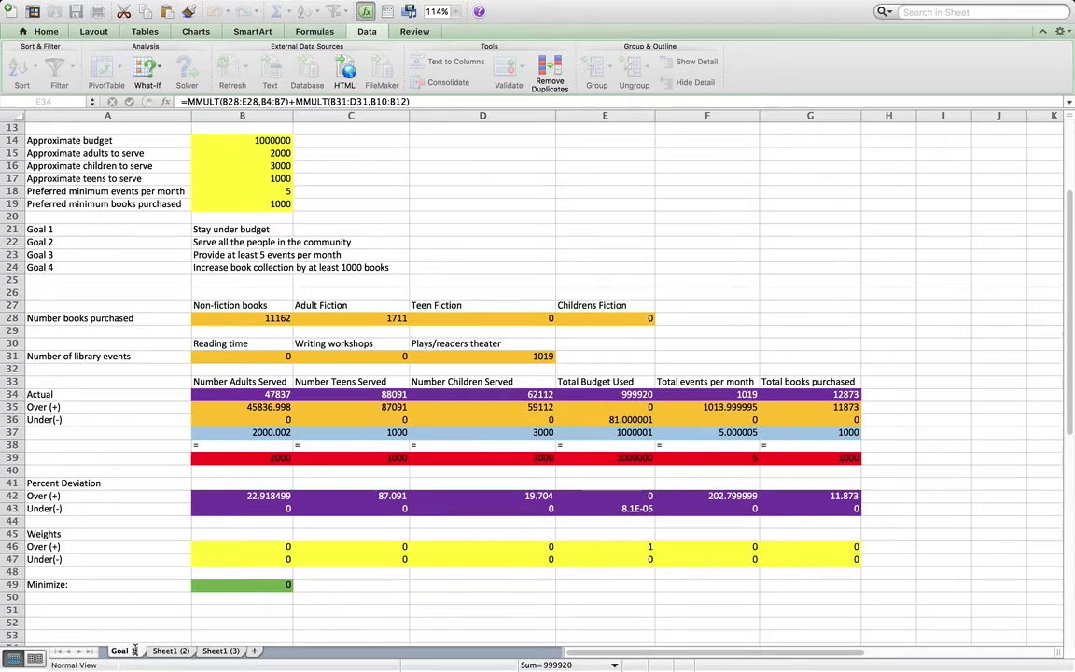
pyautogui.press('Return')
pyautogui.doubleClick(169, 651)
pyautogui.write('Go')
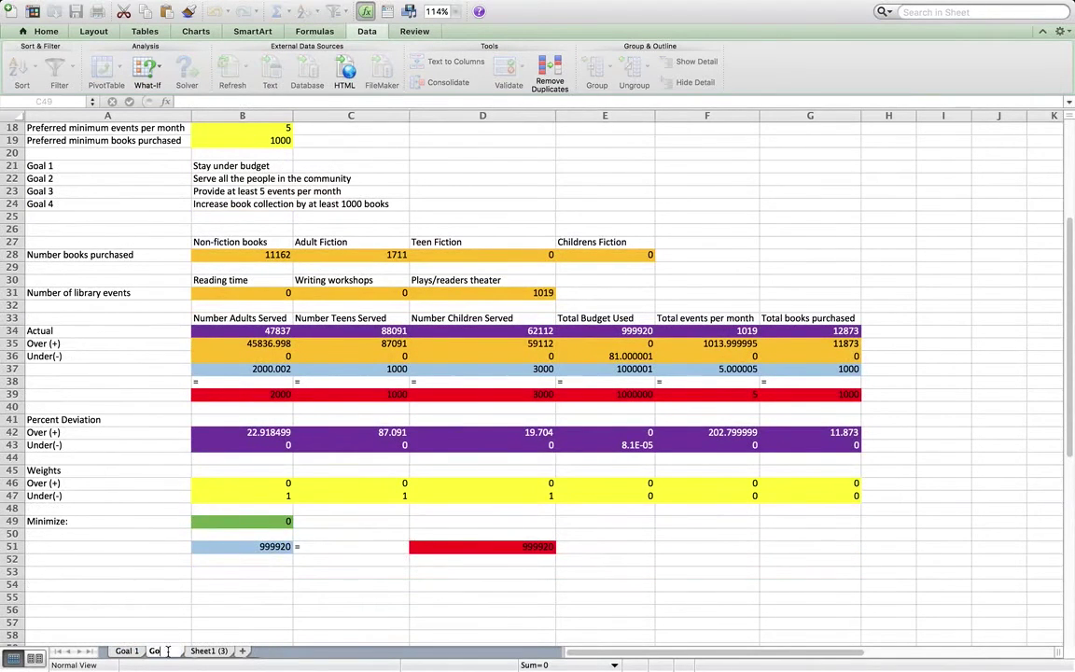
pyautogui.write('al 2')
pyautogui.press('Return')
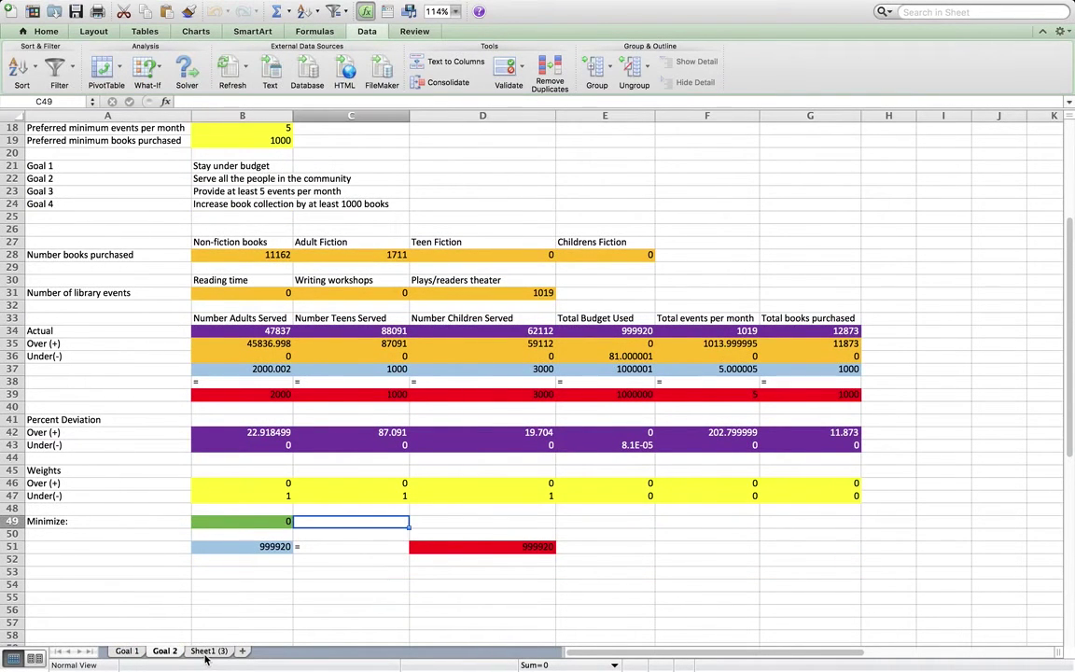
pyautogui.doubleClick(205, 652)
pyautogui.write('A')
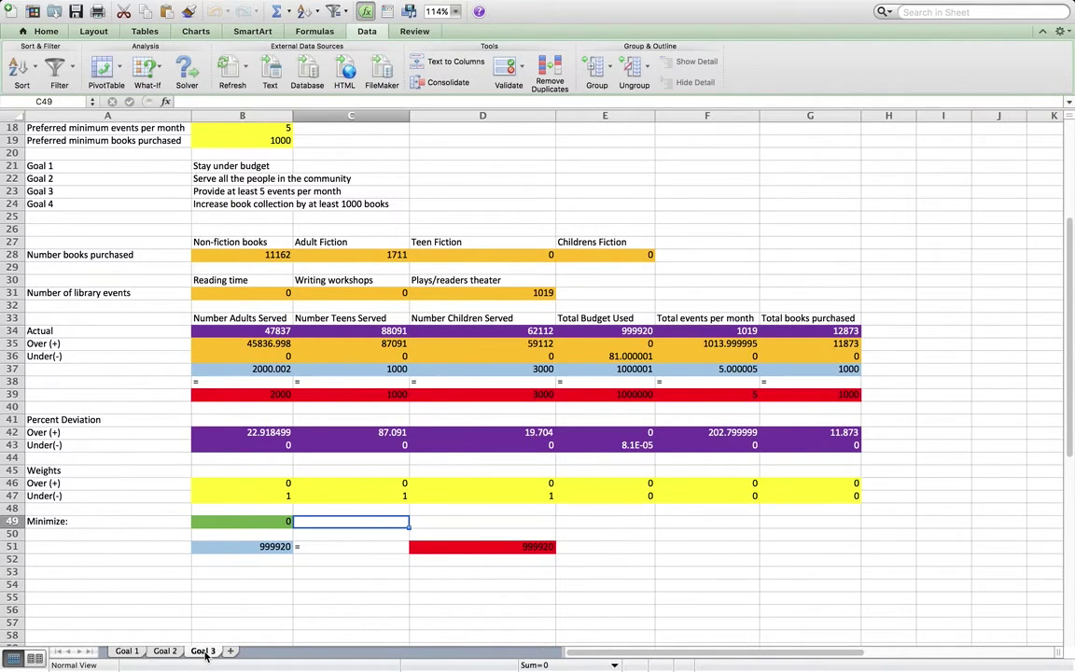
# - Paste the adults served result 47837 from B34 into D52 as a value
pyautogui.click(242, 559)
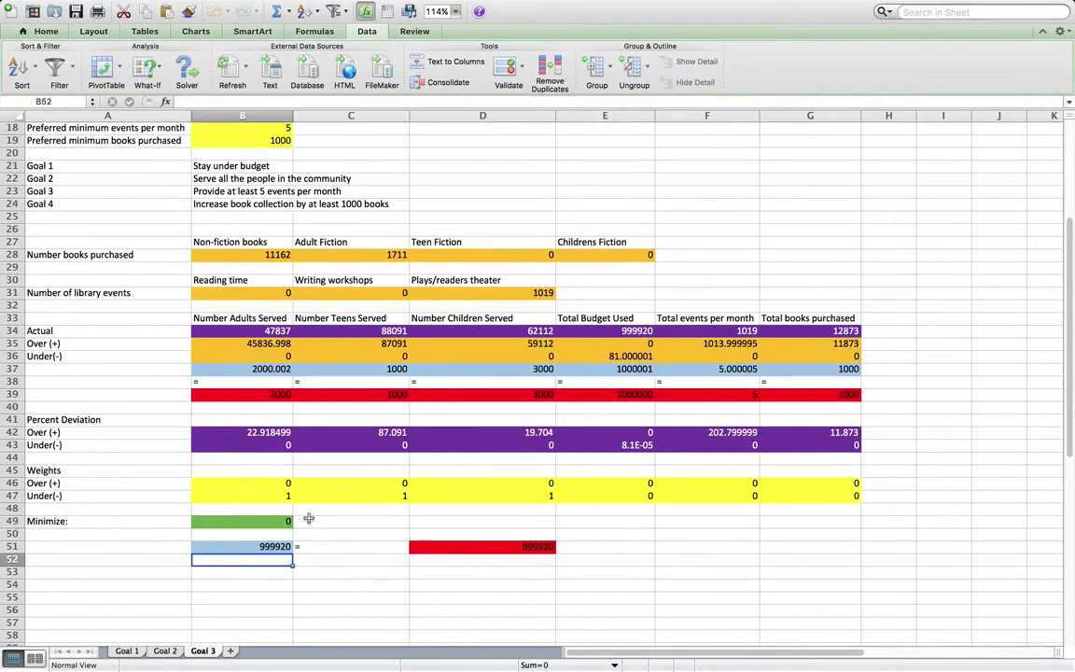
pyautogui.click(275, 331)
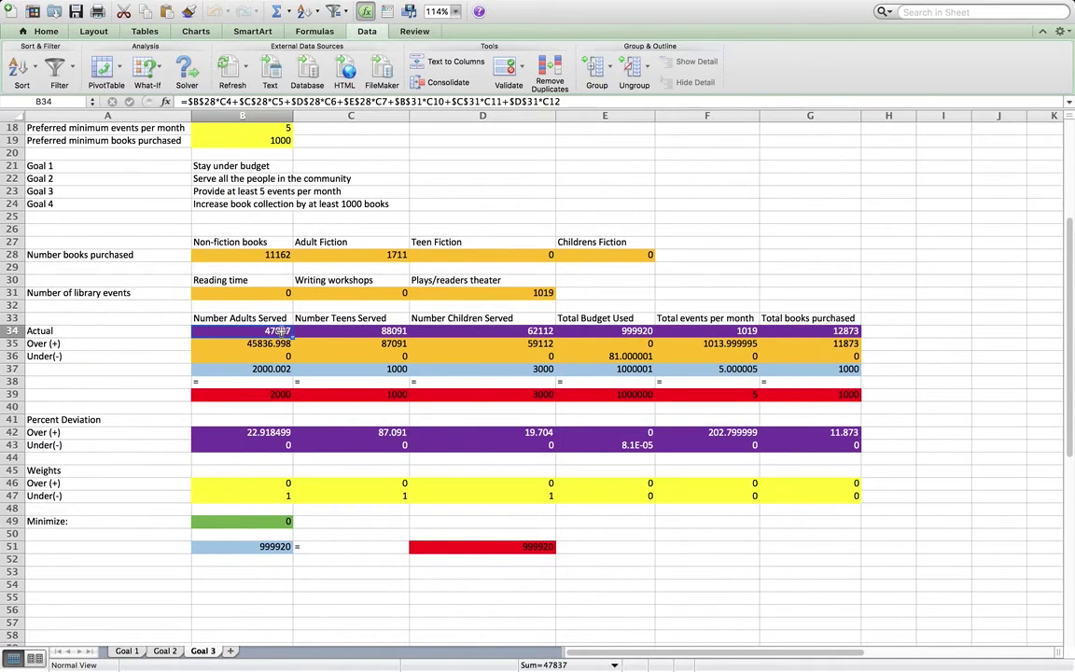
pyautogui.click(436, 559)
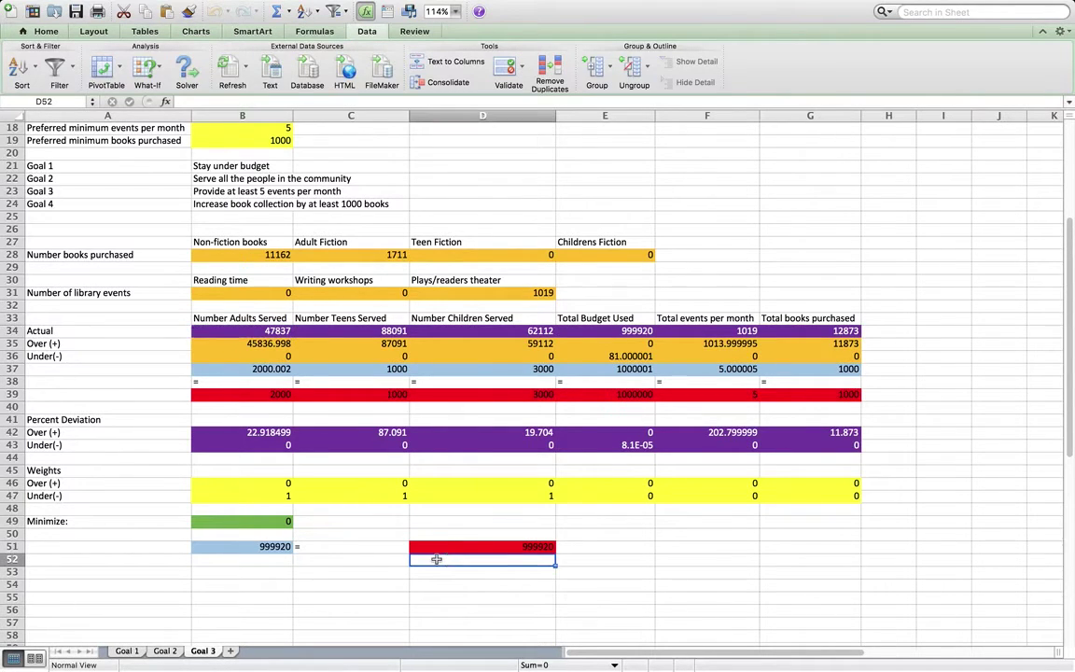
pyautogui.rightClick(436, 559)
pyautogui.click(481, 401)
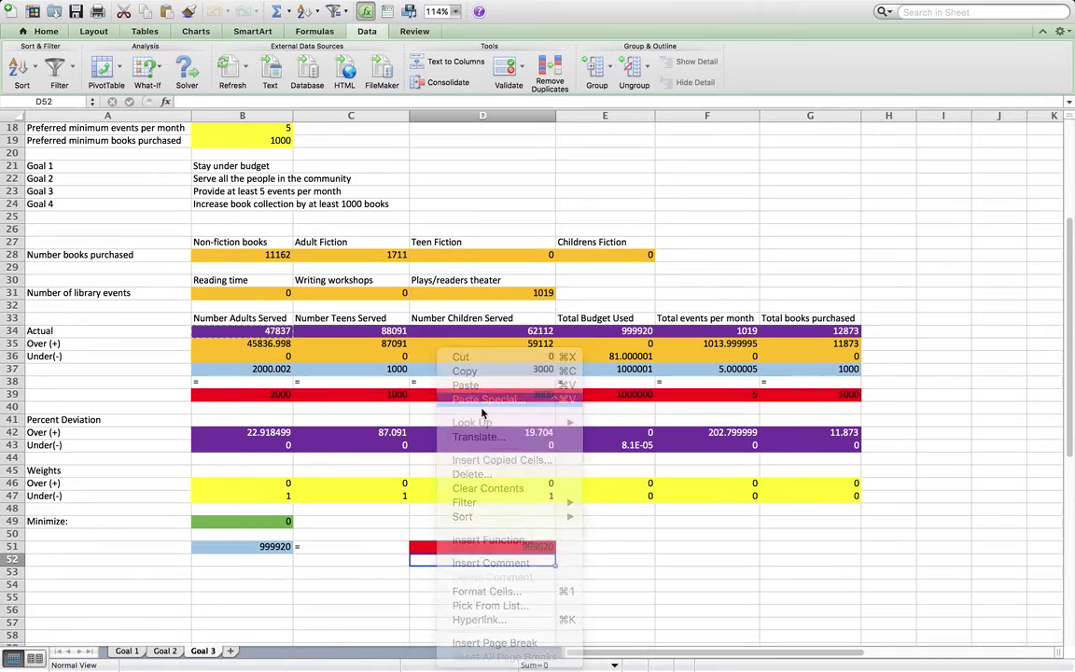
pyautogui.click(392, 342)
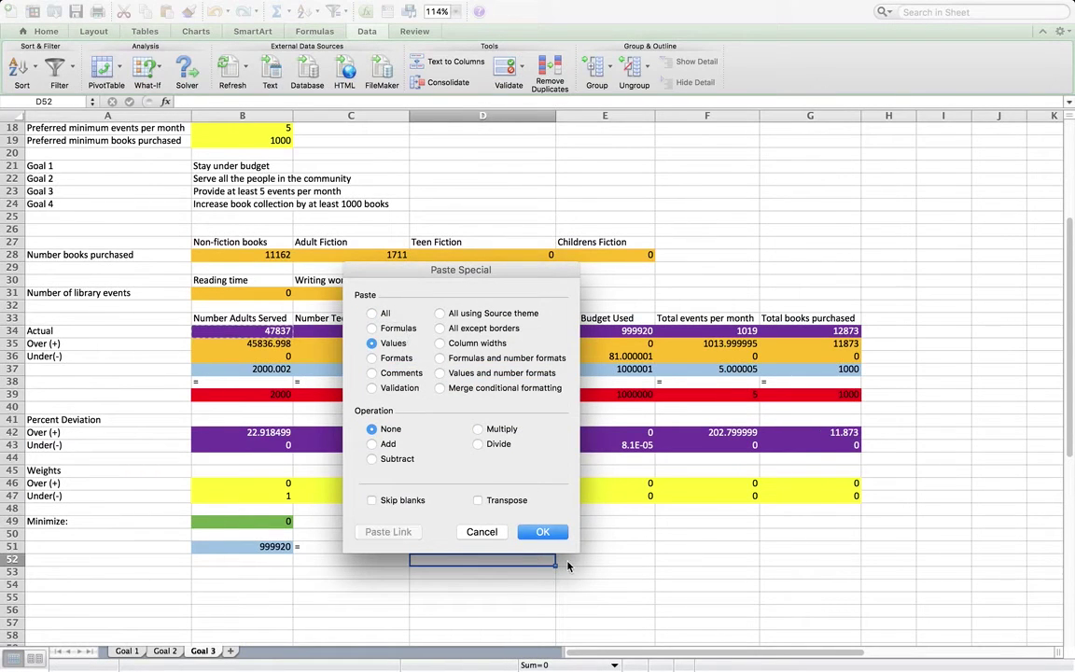
pyautogui.click(542, 531)
# - Paste the teens served result 88091 from C34 into D53 as a value
pyautogui.click(353, 332)
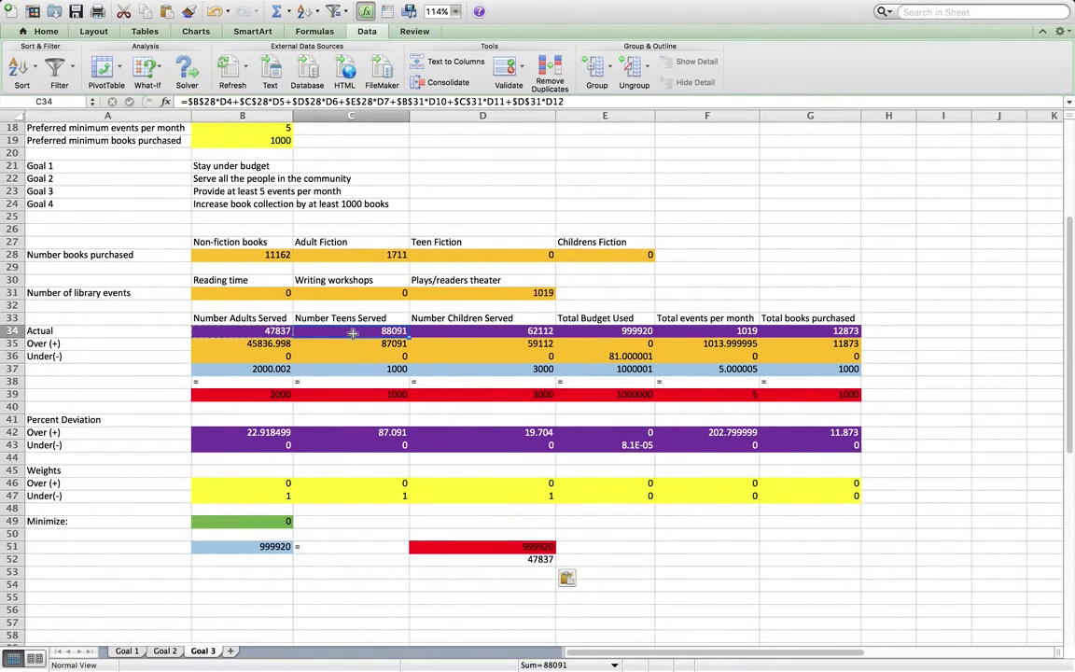
pyautogui.press('super+c')
pyautogui.click(461, 572)
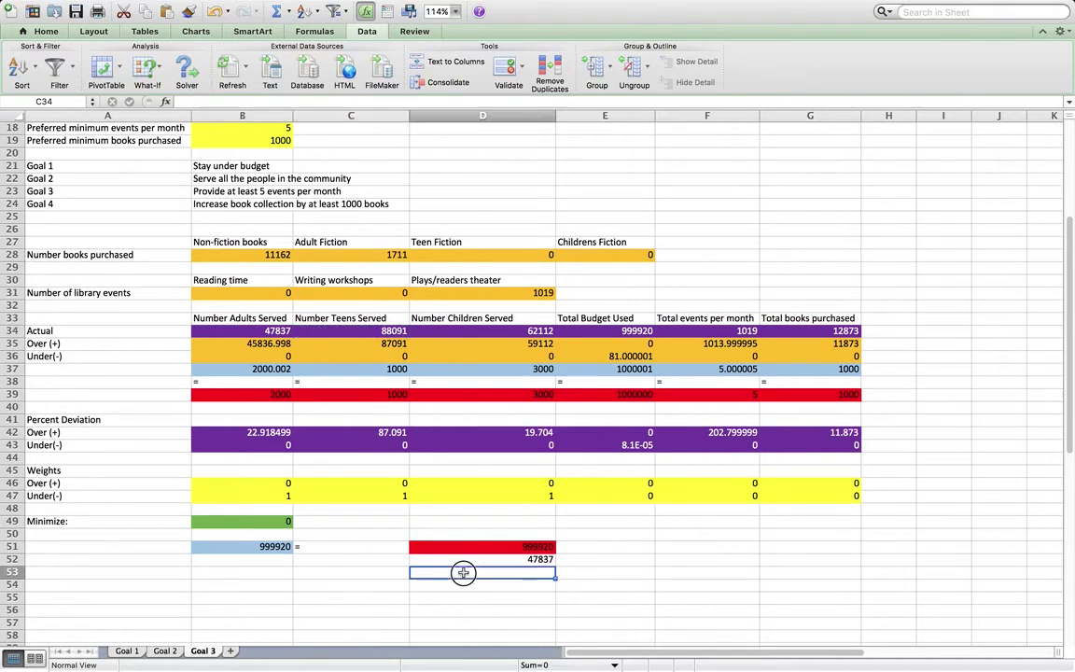
pyautogui.rightClick(464, 576)
pyautogui.click(486, 399)
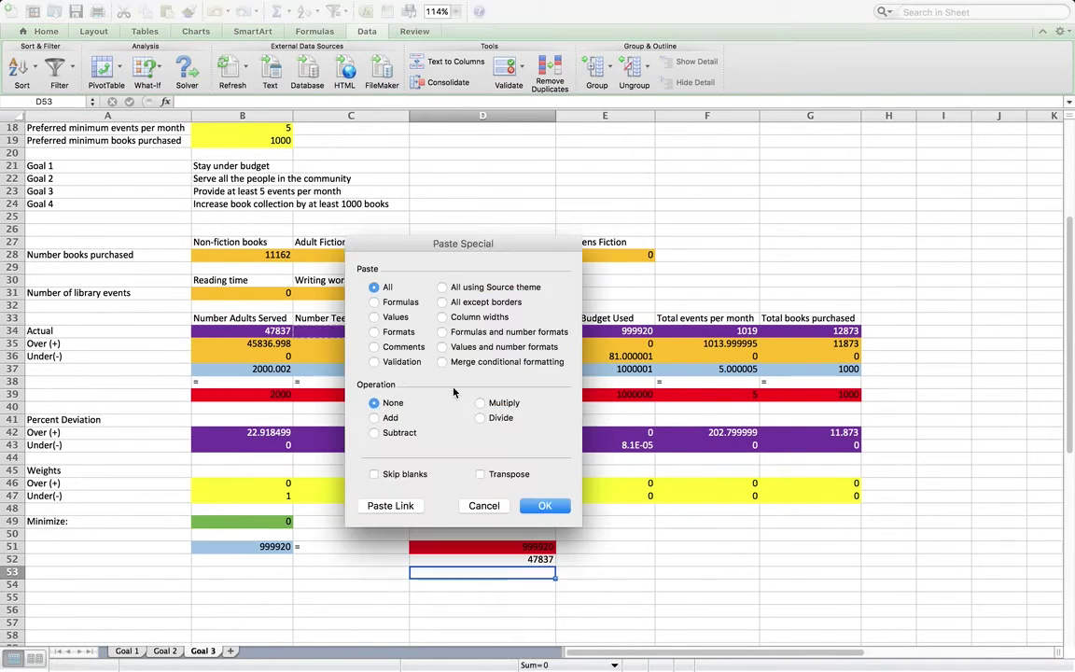
pyautogui.click(392, 316)
pyautogui.click(546, 505)
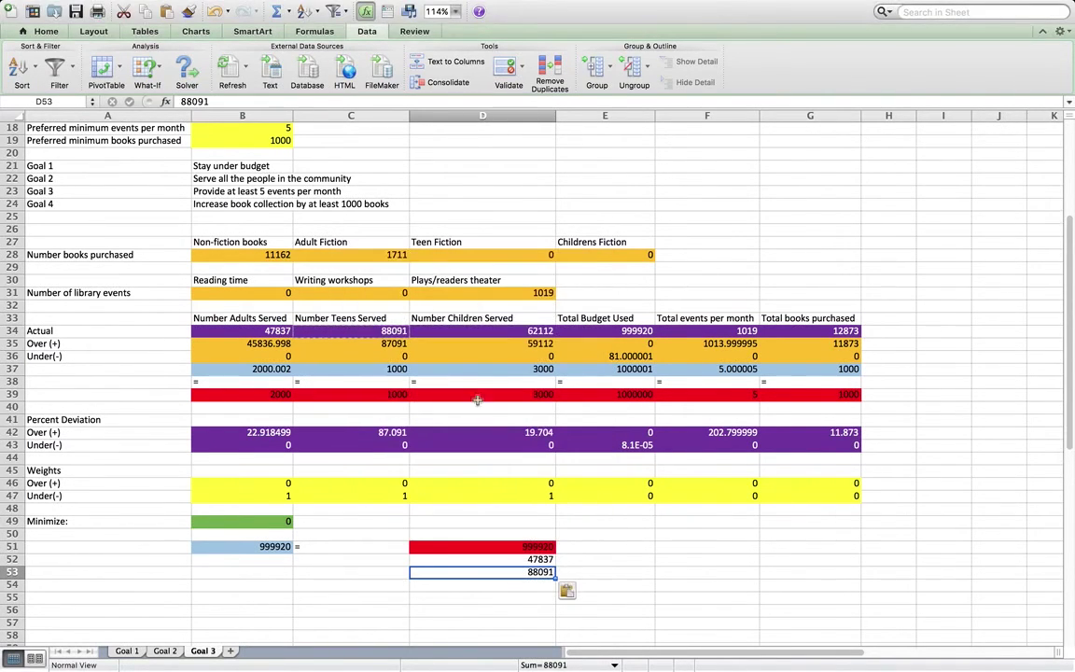
# - Paste the children served result 62112 from D34 into D54 as a value
pyautogui.click(484, 330)
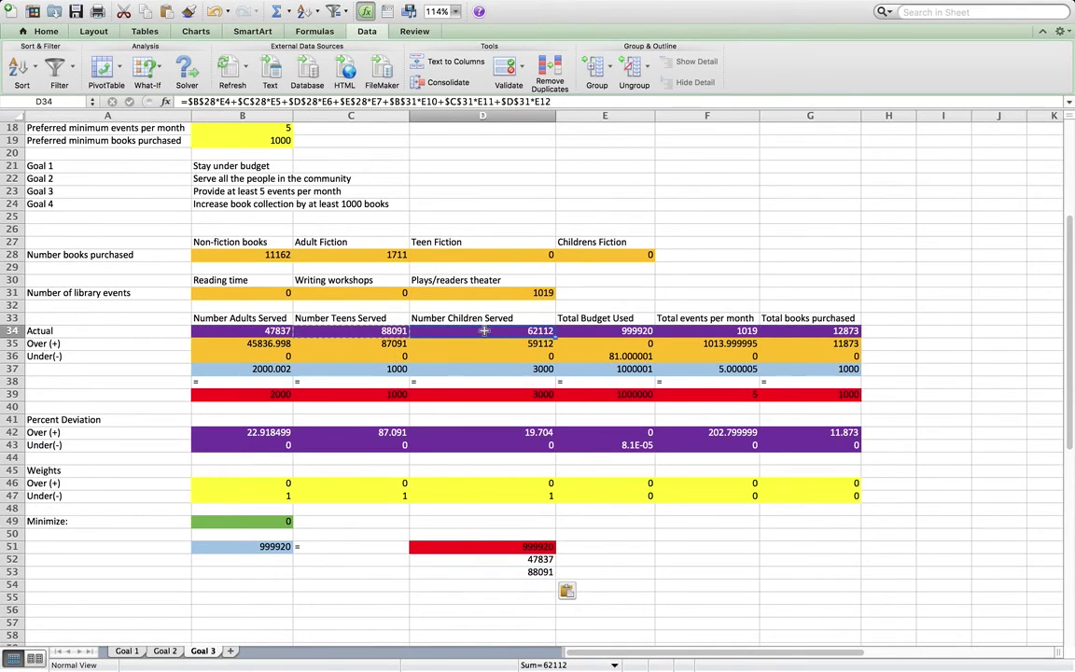
pyautogui.click(463, 585)
pyautogui.rightClick(463, 585)
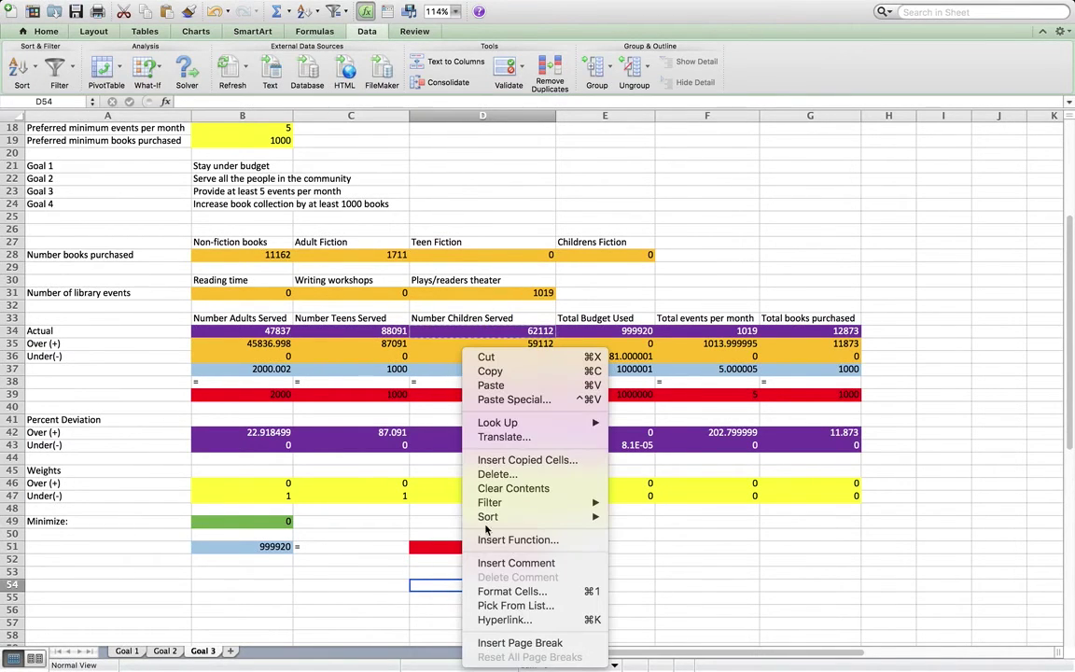
pyautogui.click(495, 400)
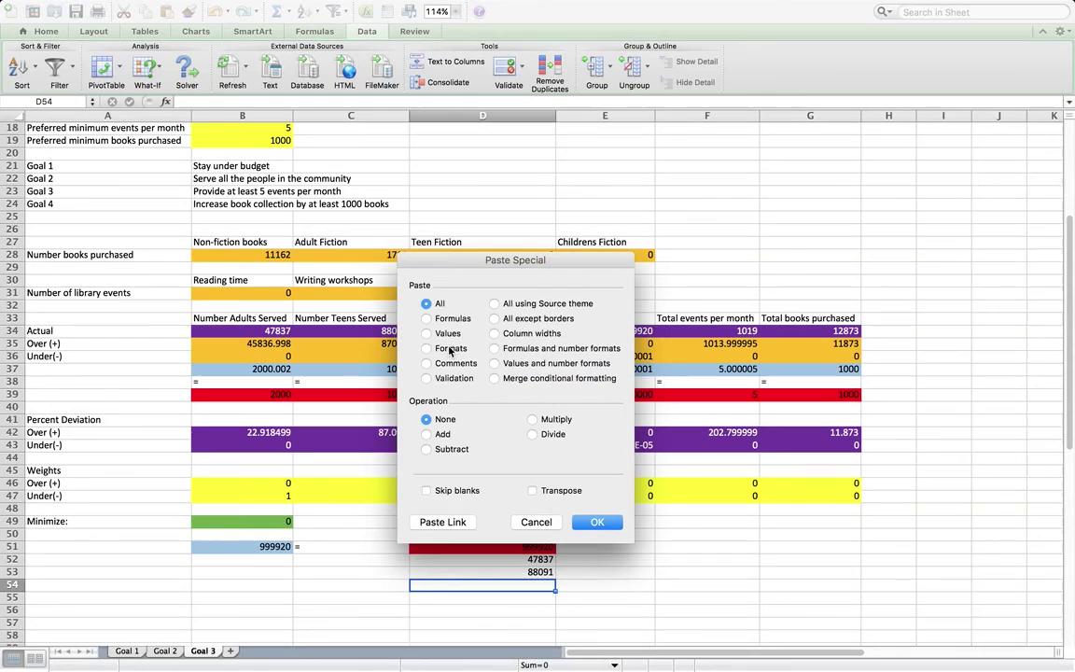
pyautogui.click(449, 334)
pyautogui.click(598, 522)
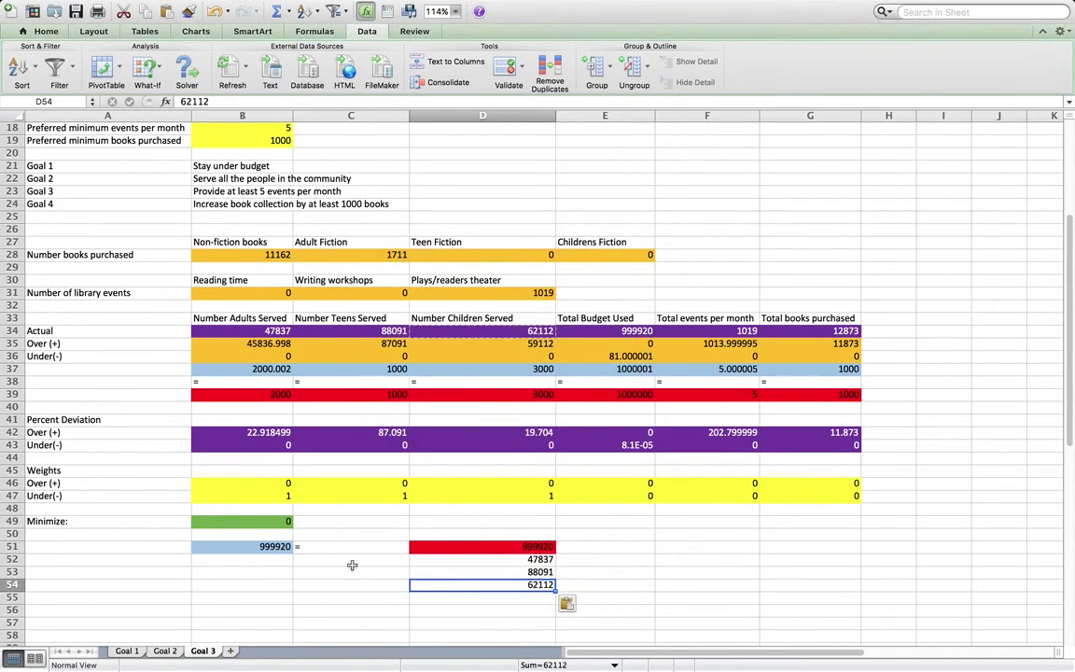
pyautogui.click(309, 562)
# - Enter = signs as text in C52, C53 and C54
pyautogui.write('=')
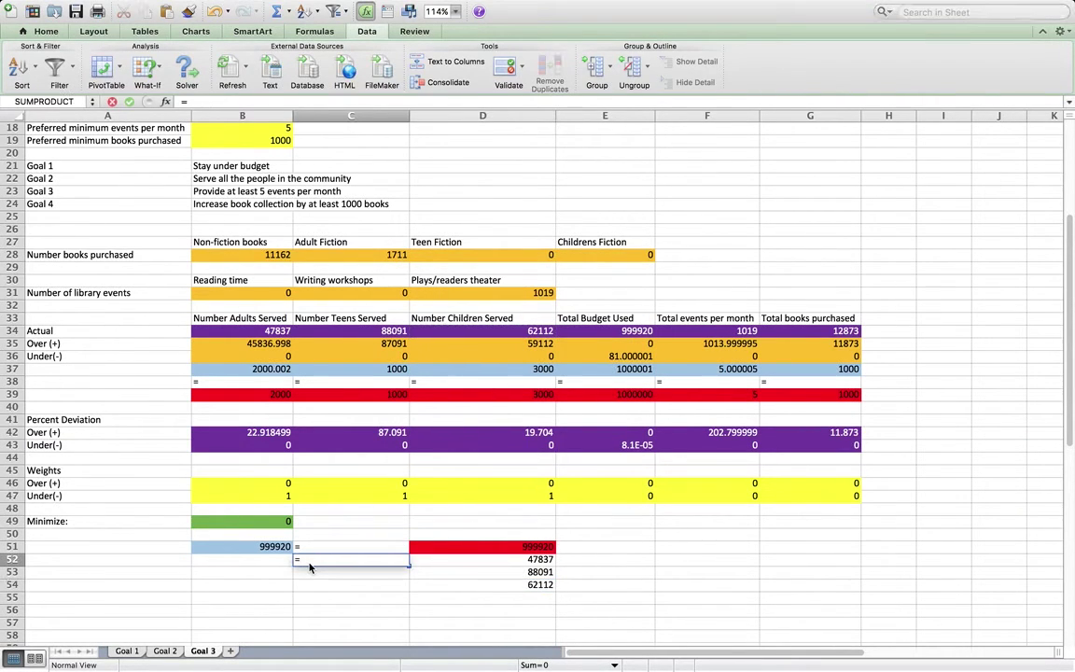
pyautogui.press('Return')
pyautogui.write('=')
pyautogui.press('Return')
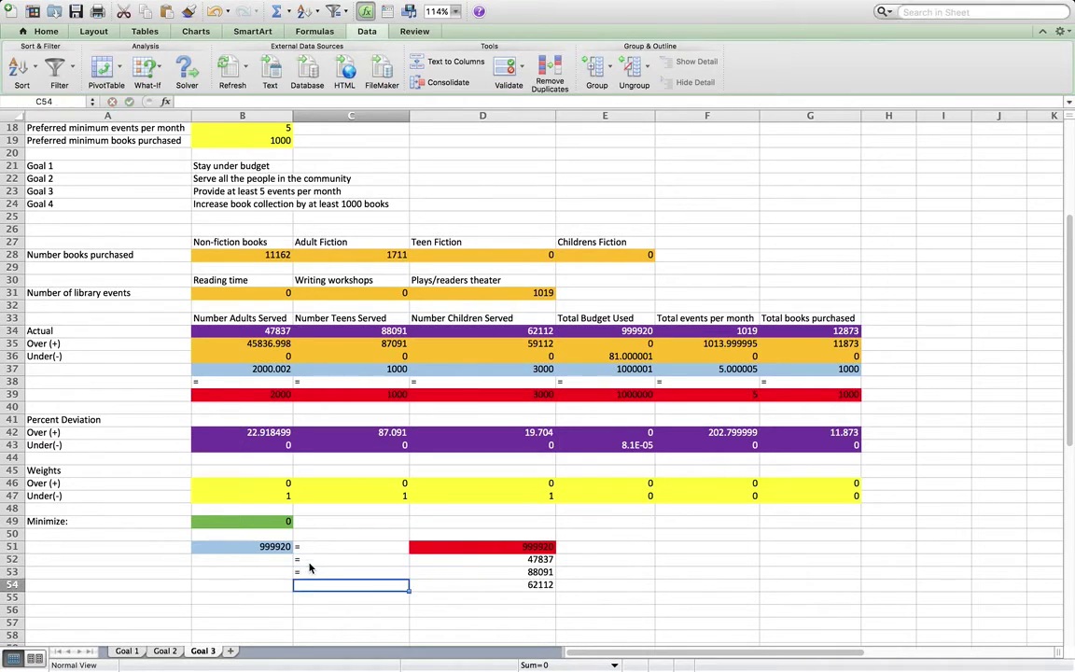
pyautogui.write('=')
pyautogui.press('Return')
pyautogui.press('Up')
pyautogui.press('Up')
pyautogui.press('Up')
pyautogui.press('Left')
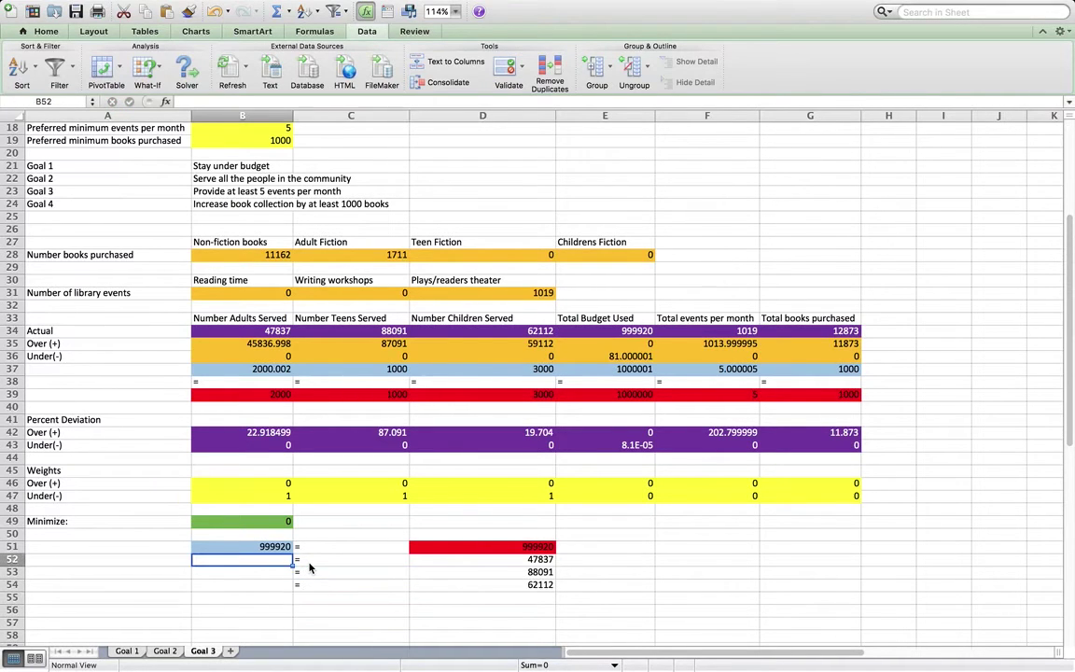
# - Link B52, B53 and B54 to B34, C34 and D34 with formulas
pyautogui.write('=')
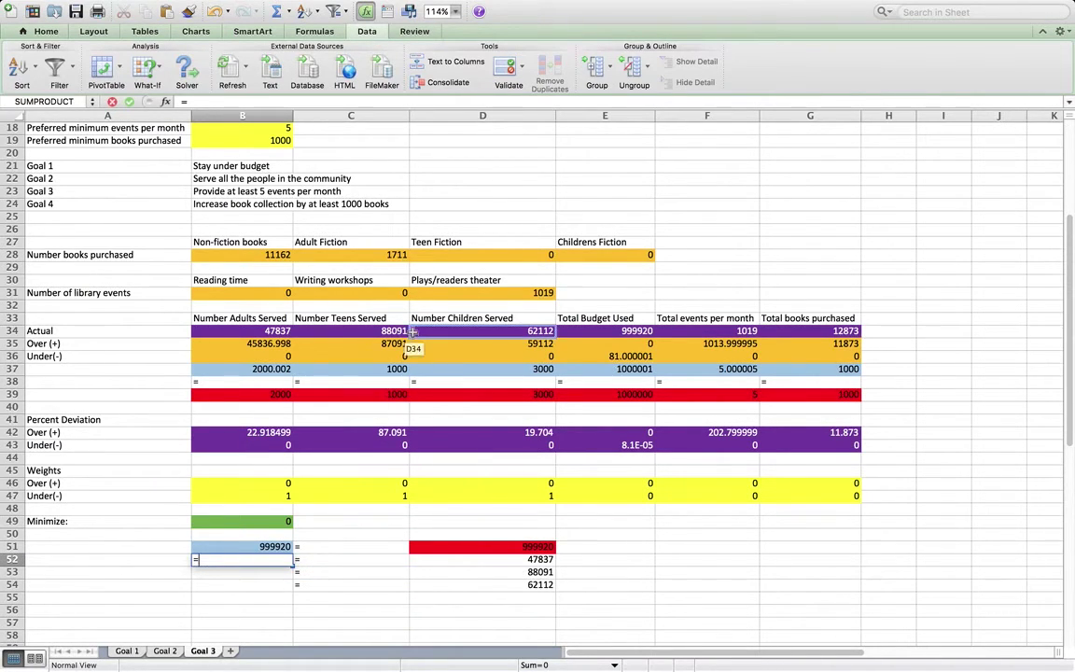
pyautogui.click(280, 332)
pyautogui.press('Return')
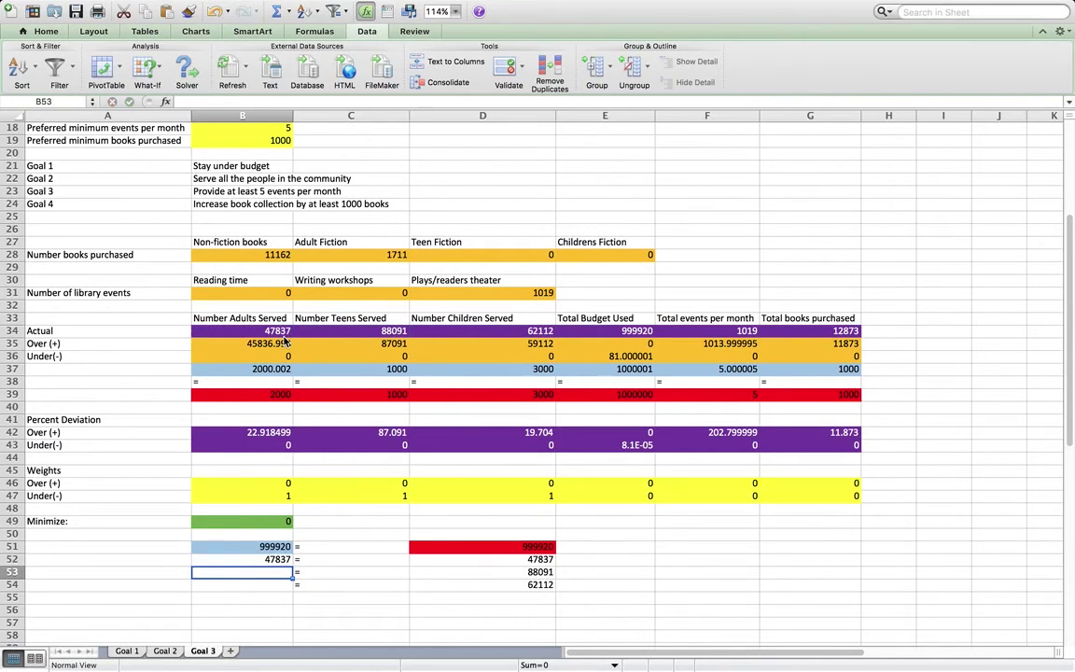
pyautogui.write('=')
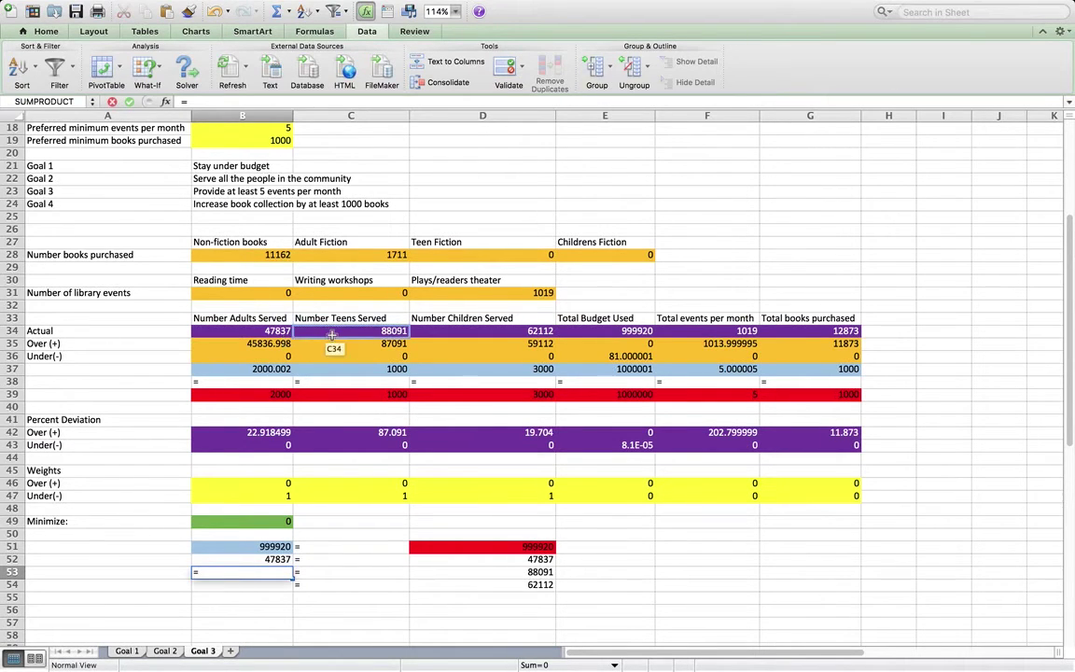
pyautogui.click(333, 333)
pyautogui.press('Return')
pyautogui.write('=')
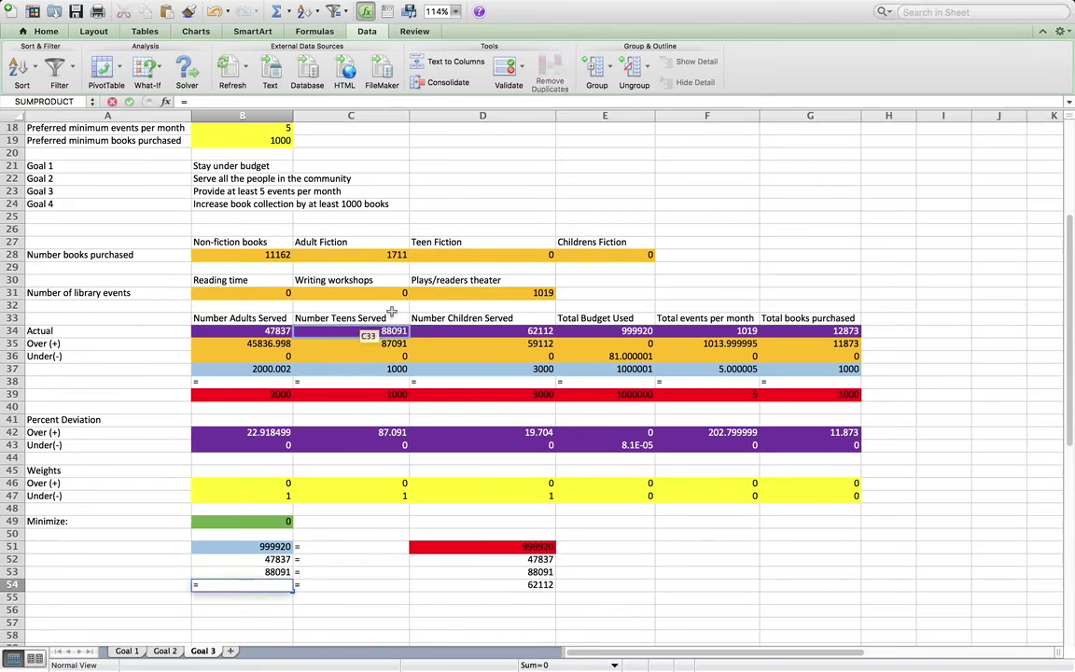
pyautogui.click(474, 333)
pyautogui.press('Return')
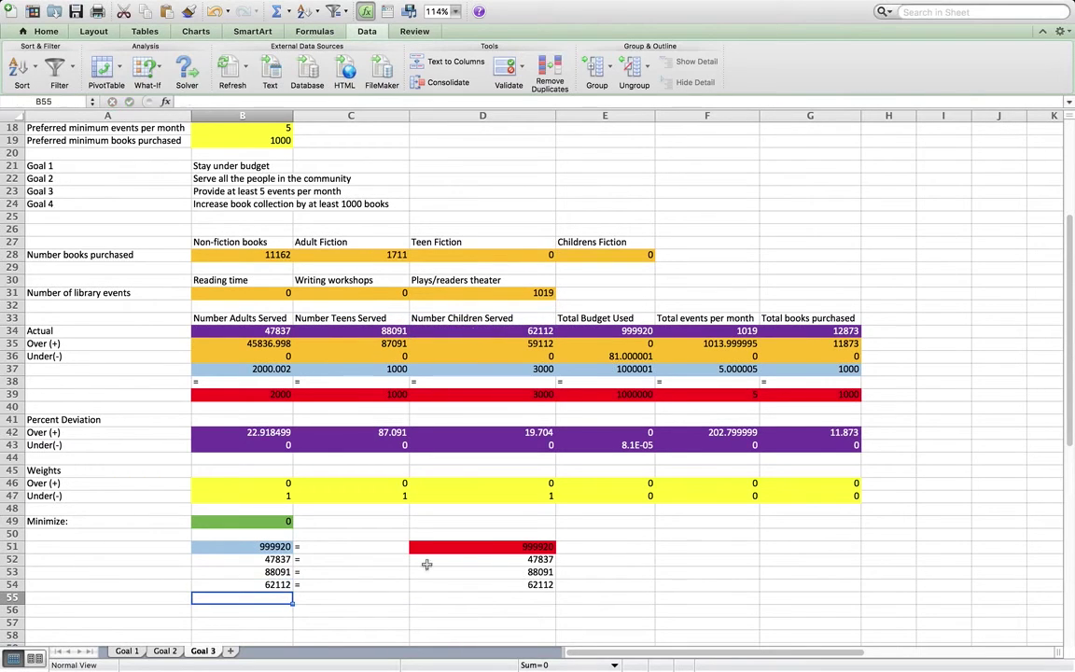
# - Fill the B51:D51 lock row down through row 54 using Fill Without Formatting
pyautogui.moveTo(261, 547); pyautogui.dragTo(438, 547)
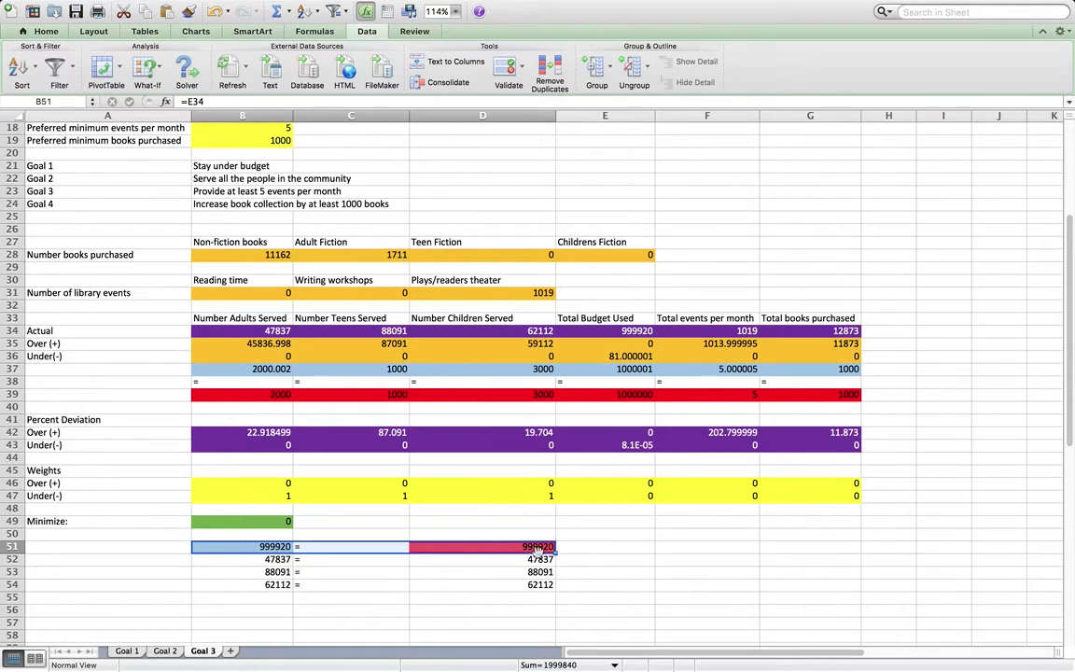
pyautogui.moveTo(556, 553); pyautogui.dragTo(565, 588)
pyautogui.click(572, 604)
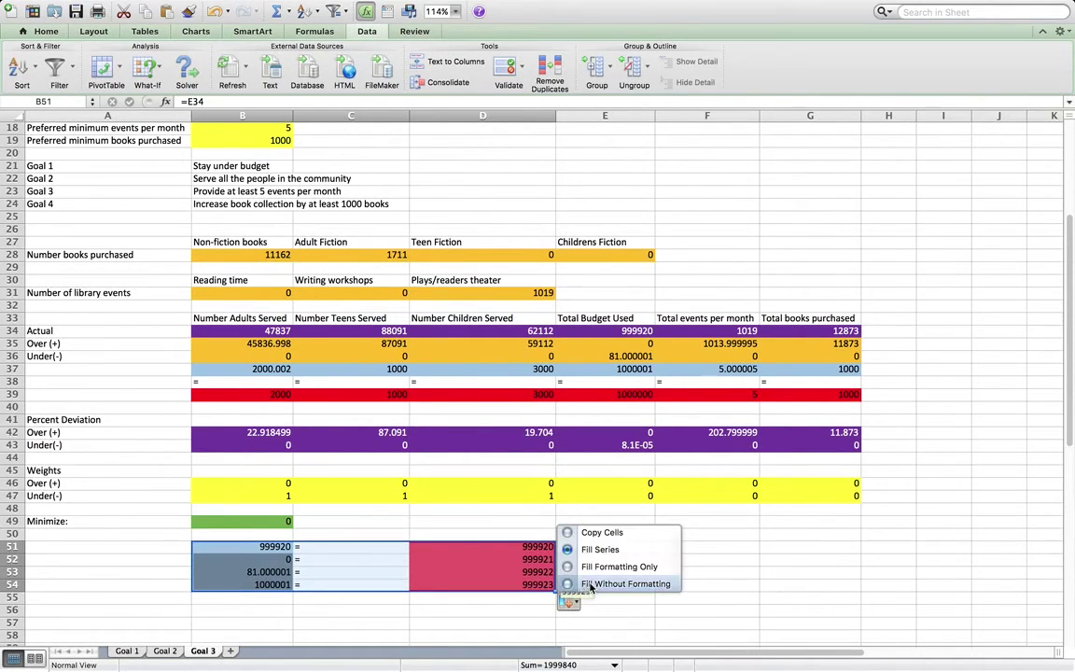
pyautogui.click(623, 584)
pyautogui.click(323, 585)
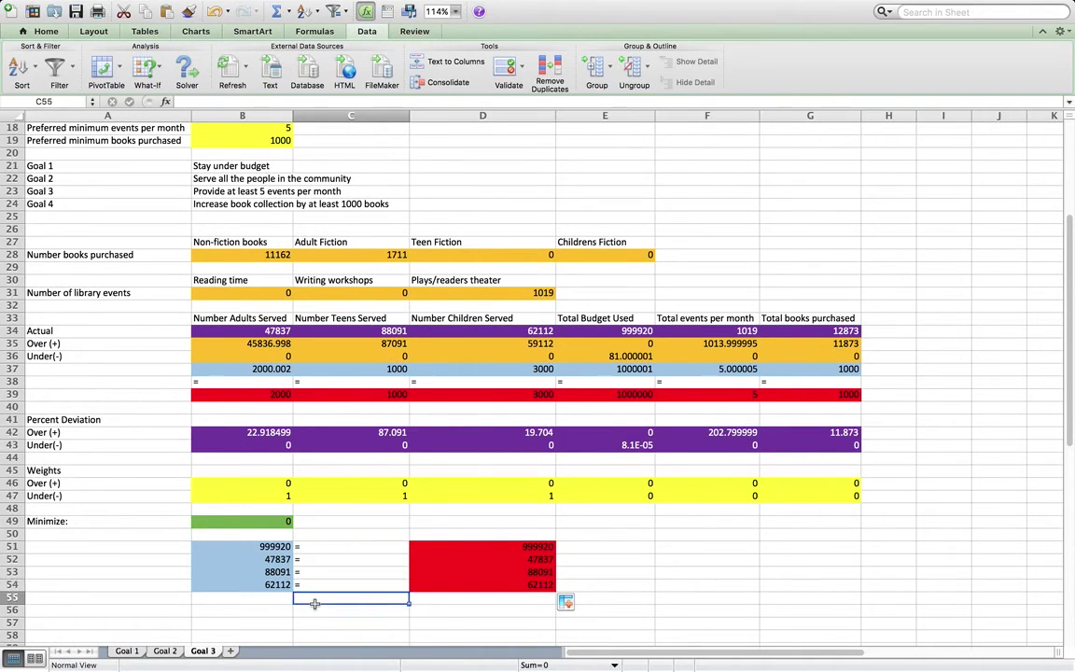
# - Set Under(-) weights B47:D47 to 0 and the events-per-month Under weight F47 to 1
pyautogui.click(286, 496)
pyautogui.write('0')
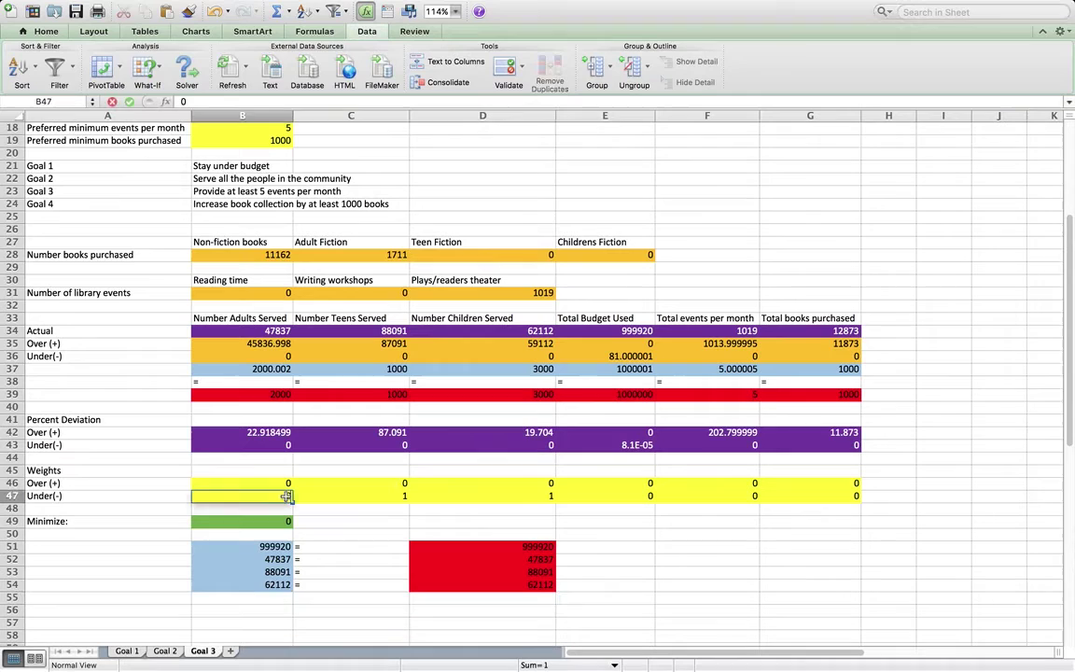
pyautogui.press('Tab')
pyautogui.write('0')
pyautogui.press('Tab')
pyautogui.write('0')
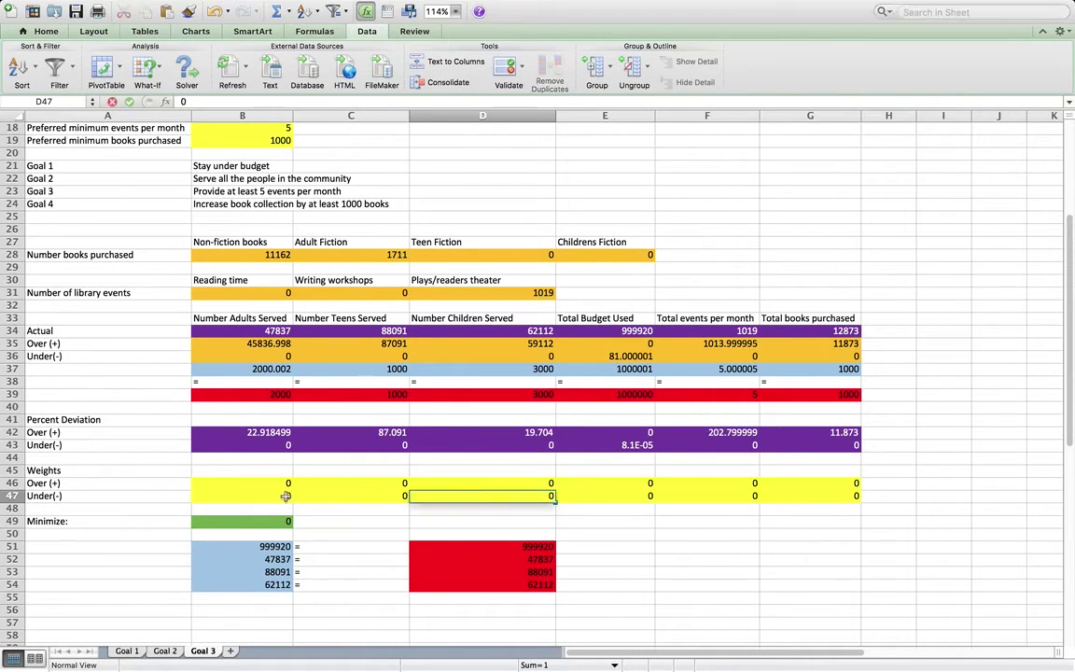
pyautogui.press('Tab')
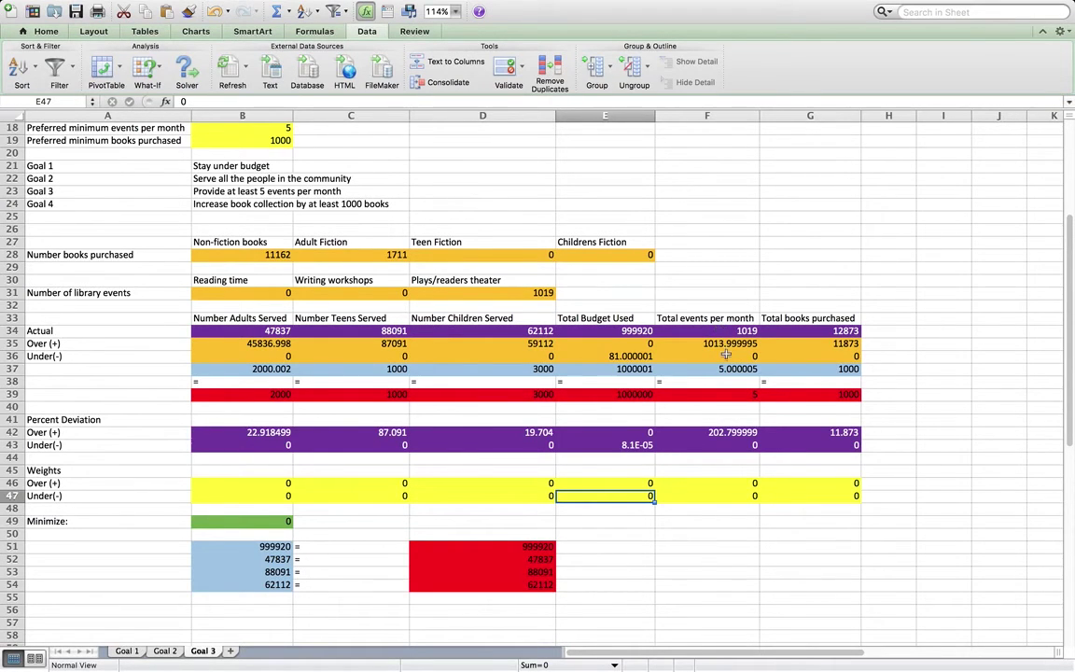
pyautogui.click(719, 480)
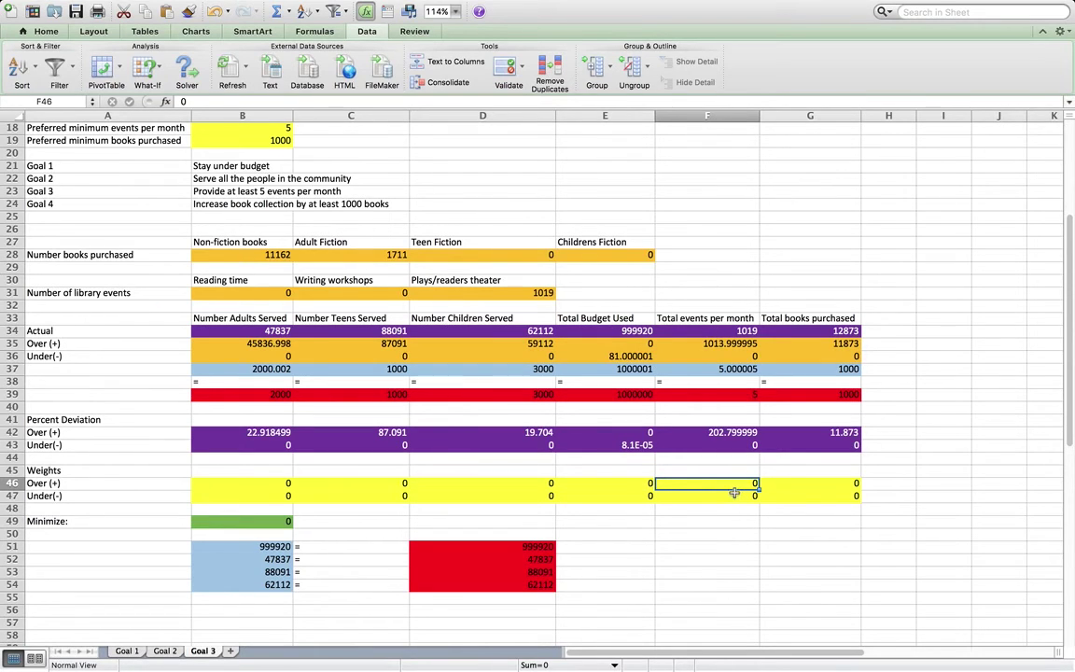
pyautogui.click(728, 500)
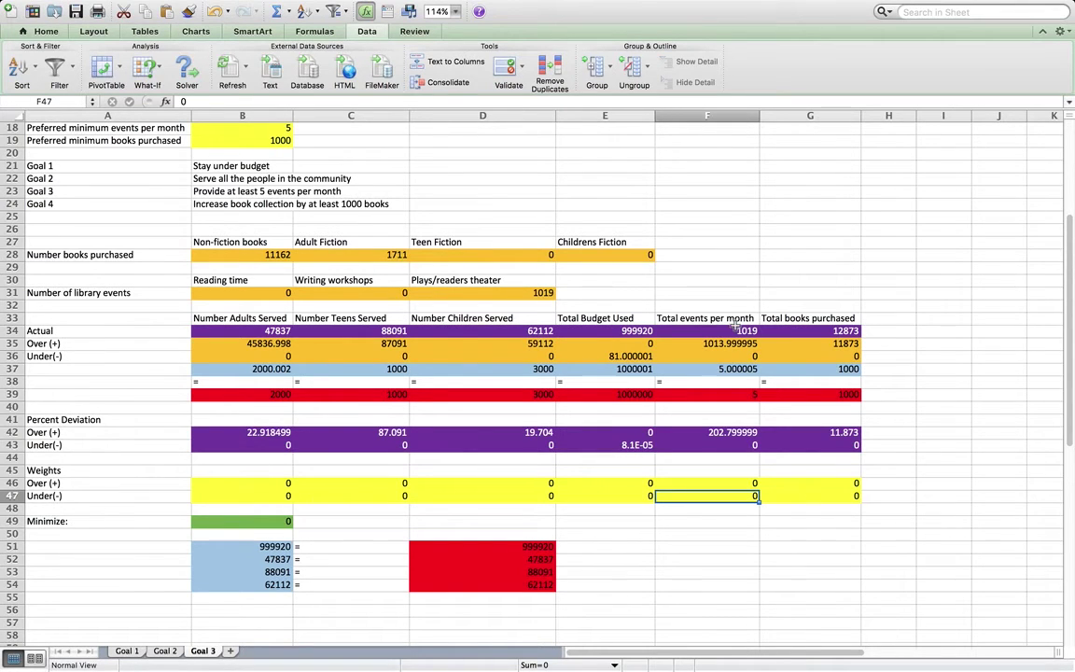
pyautogui.write('1')
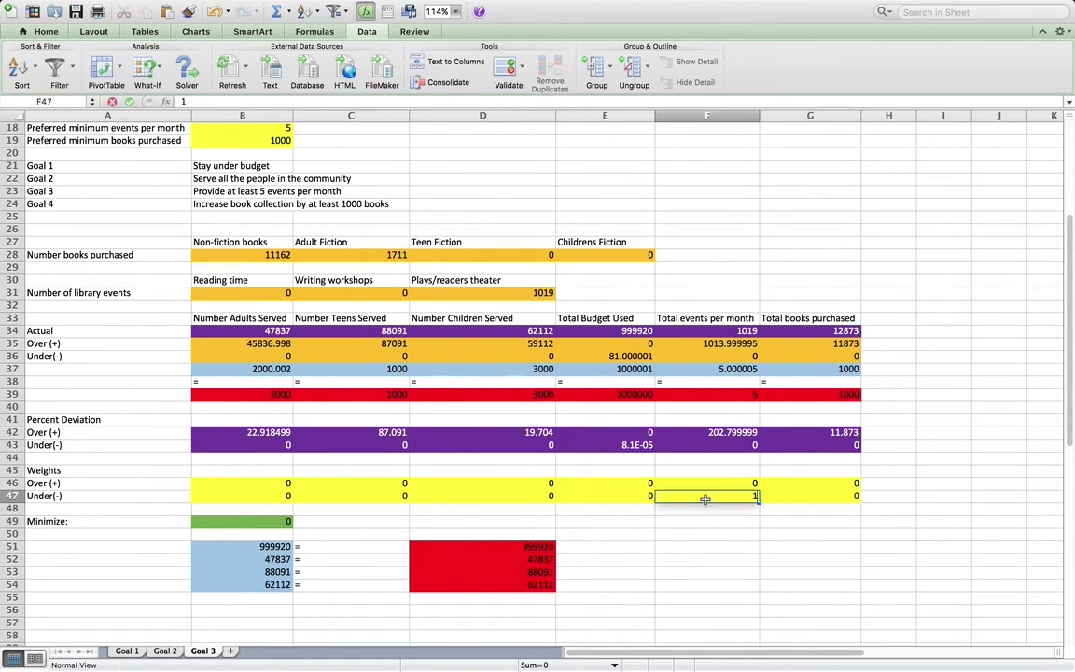
pyautogui.press('Return')
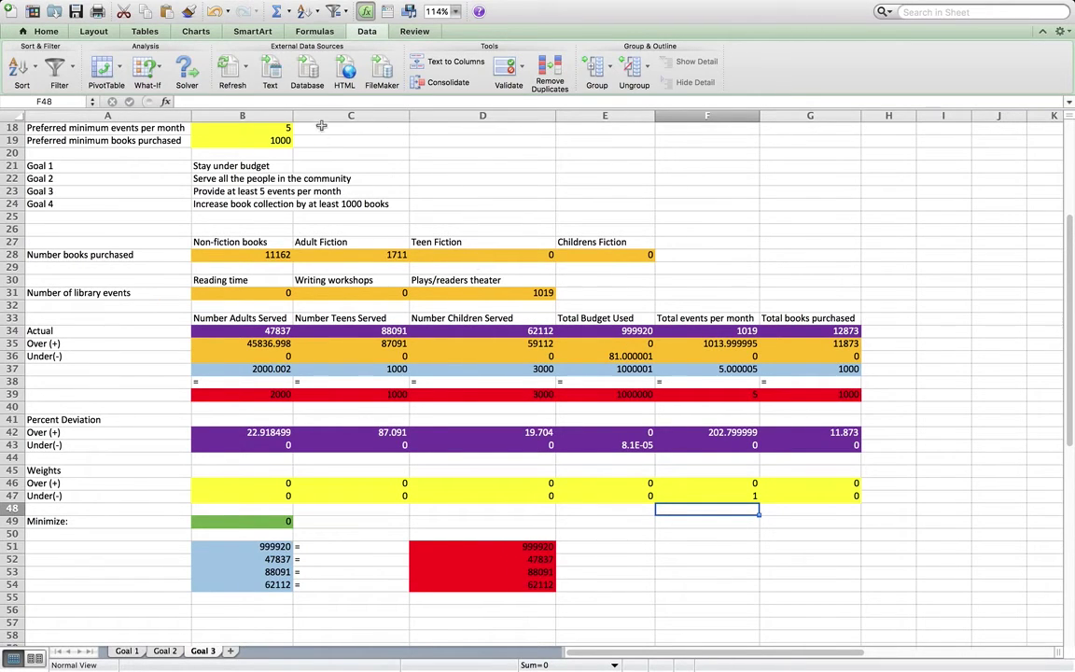
# - Add the Solver constraint $B$52:$B$54 = $D$52:$D$54
pyautogui.click(178, 67)
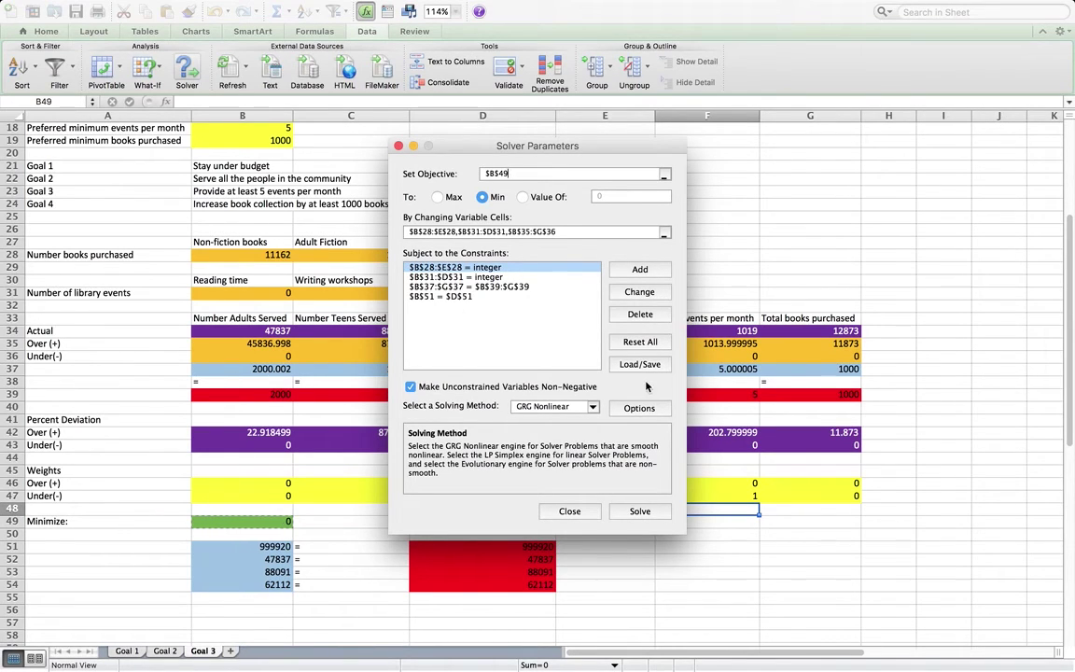
pyautogui.click(640, 270)
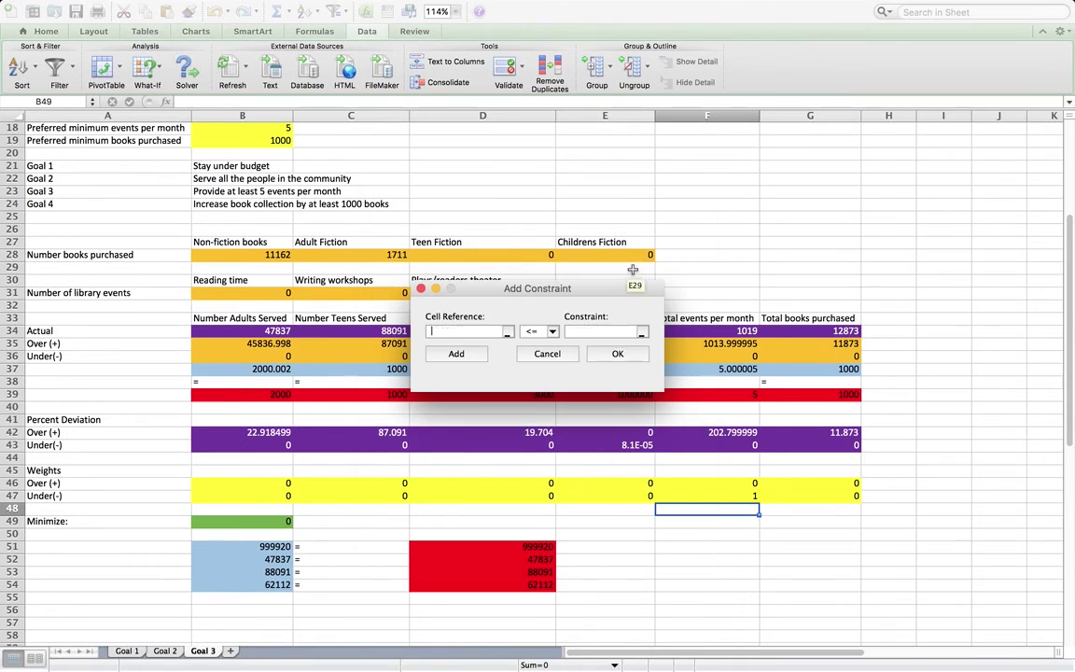
pyautogui.click(511, 333)
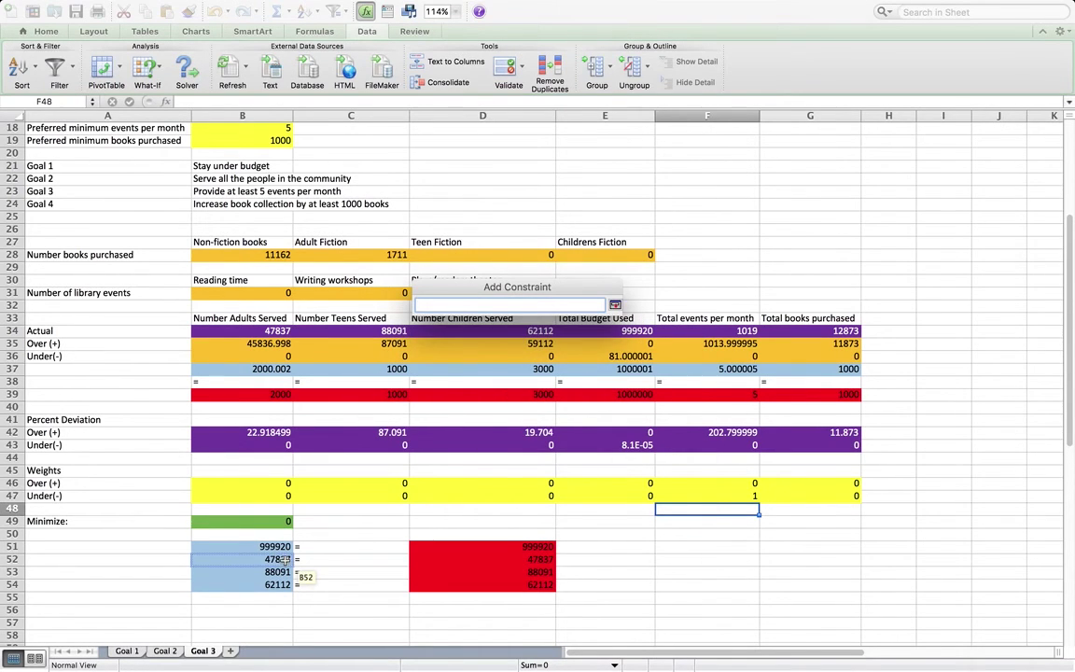
pyautogui.moveTo(280, 560); pyautogui.dragTo(283, 585)
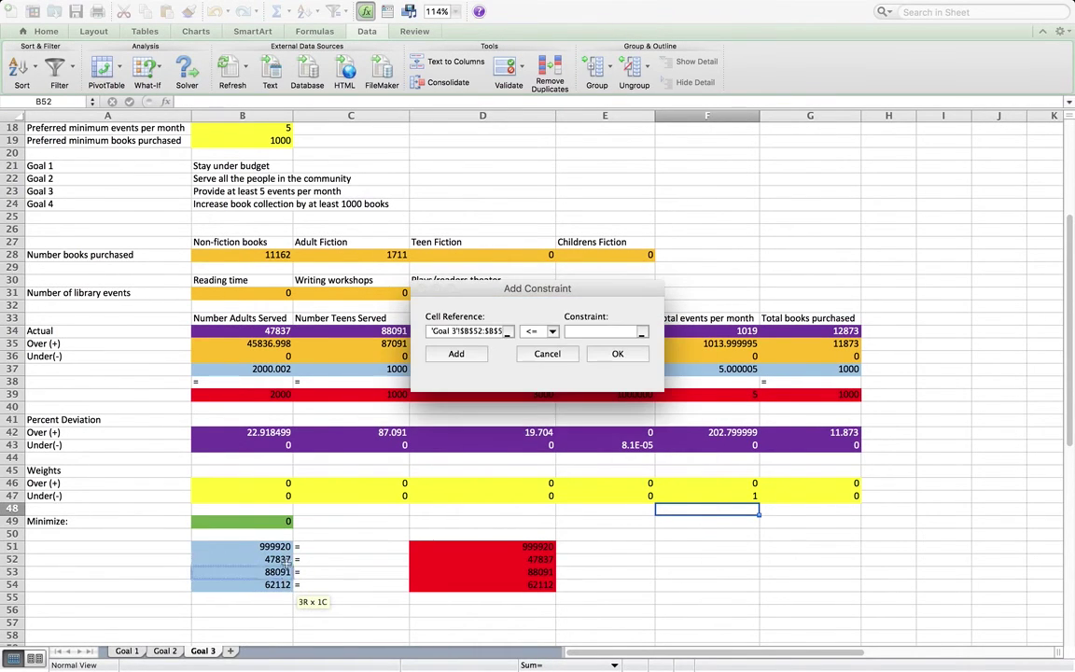
pyautogui.click(540, 332)
pyautogui.click(548, 359)
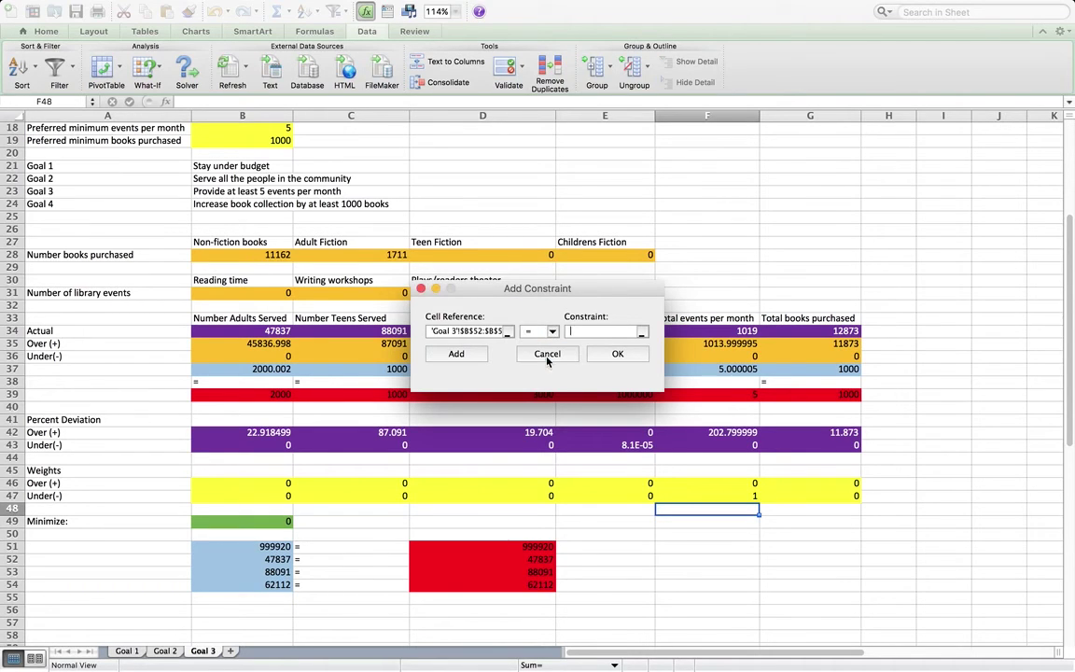
pyautogui.click(641, 332)
pyautogui.moveTo(531, 559); pyautogui.dragTo(530, 583)
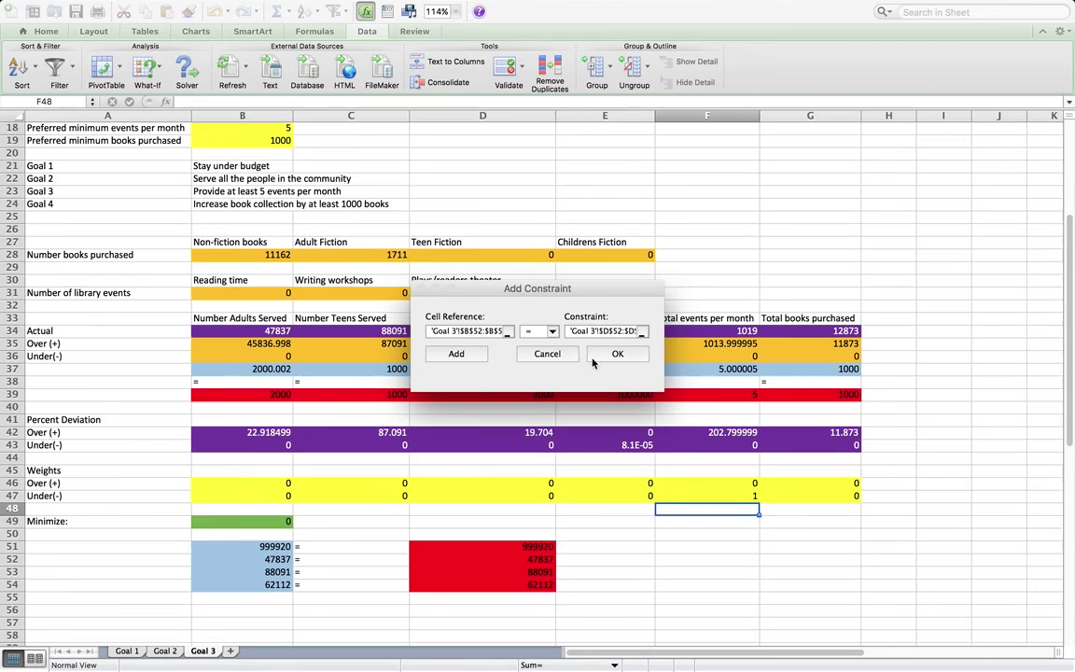
pyautogui.press('Return')
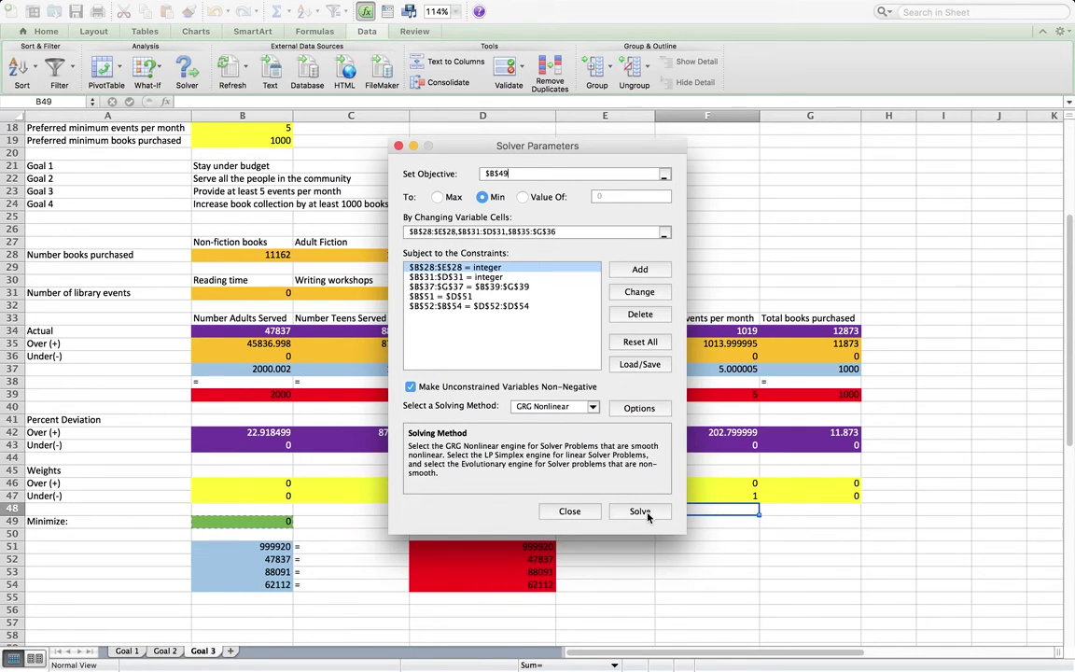
# - Switch the solving method to Simplex LP, solve, and keep the solution
pyautogui.click(596, 409)
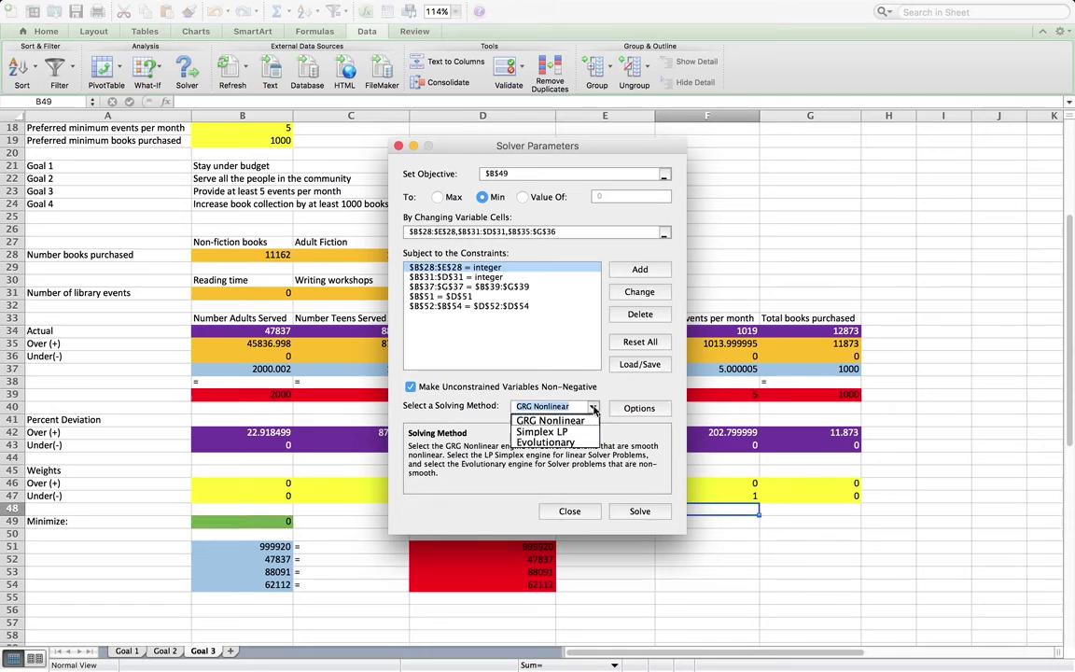
pyautogui.click(537, 427)
pyautogui.click(641, 511)
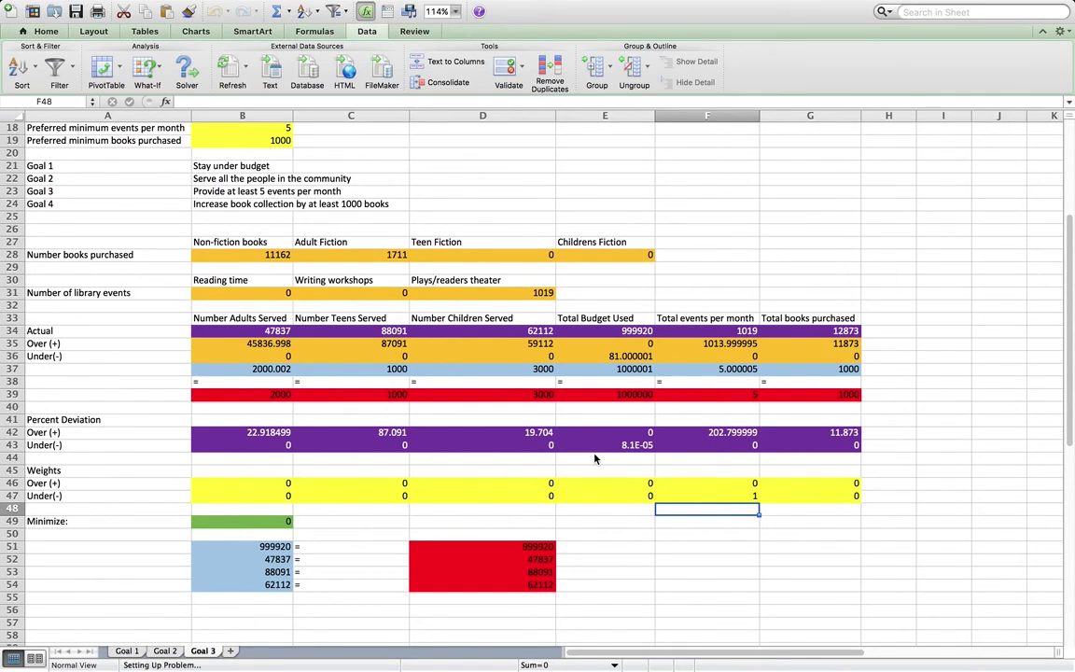
pyautogui.click(621, 403)
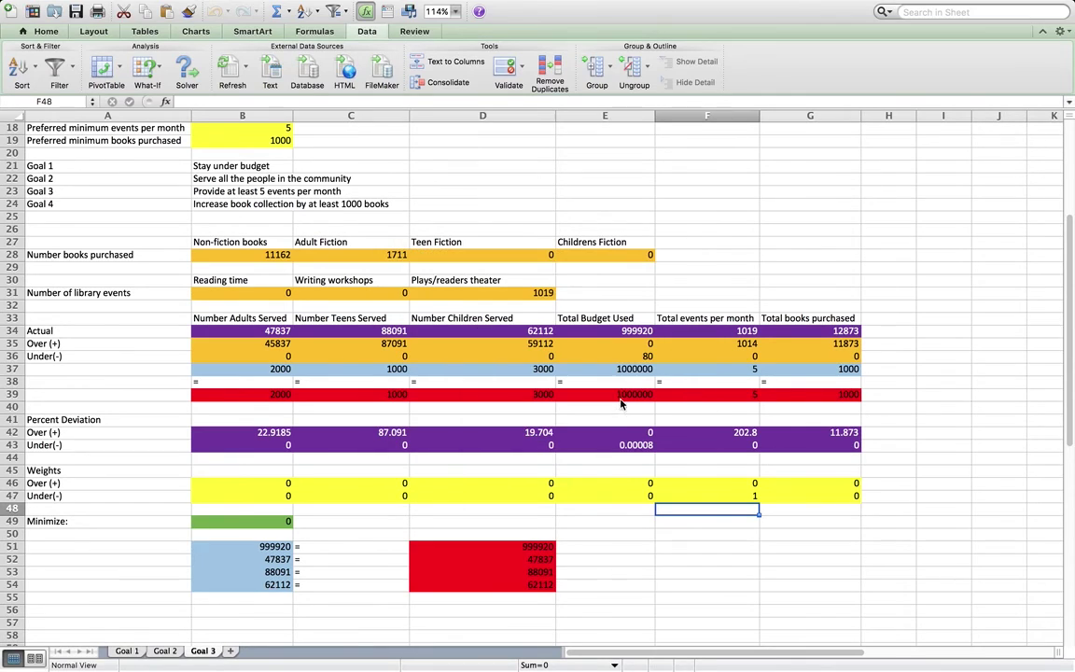
# - Copy the Goal 3 sheet to the end of the workbook and rename it 'Goal 4'
pyautogui.rightClick(213, 653)
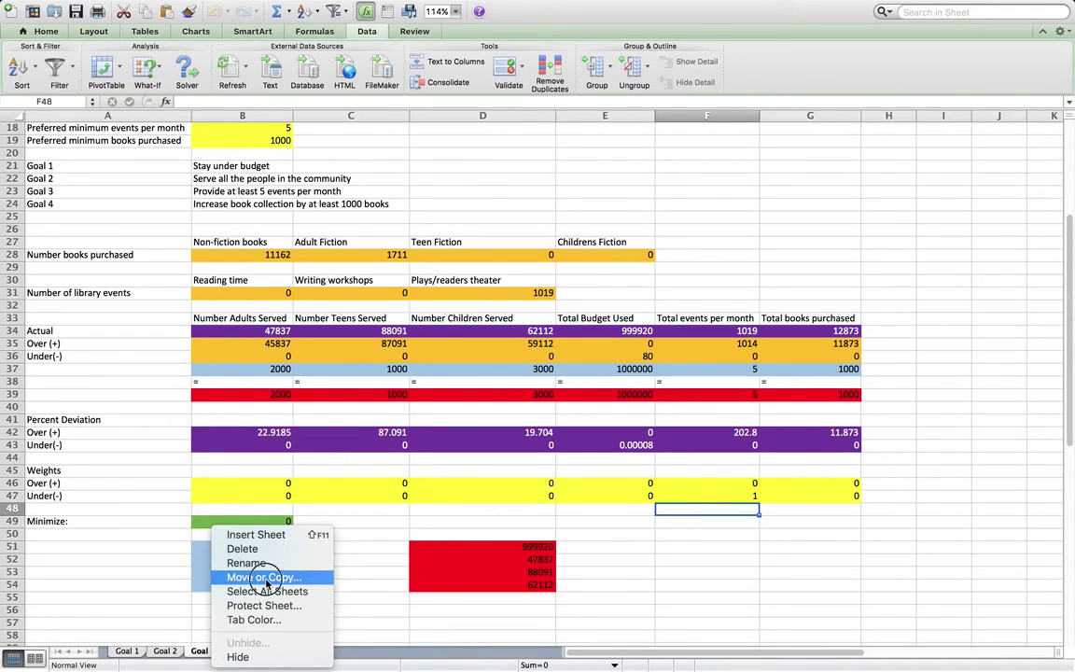
pyautogui.click(265, 579)
pyautogui.click(227, 579)
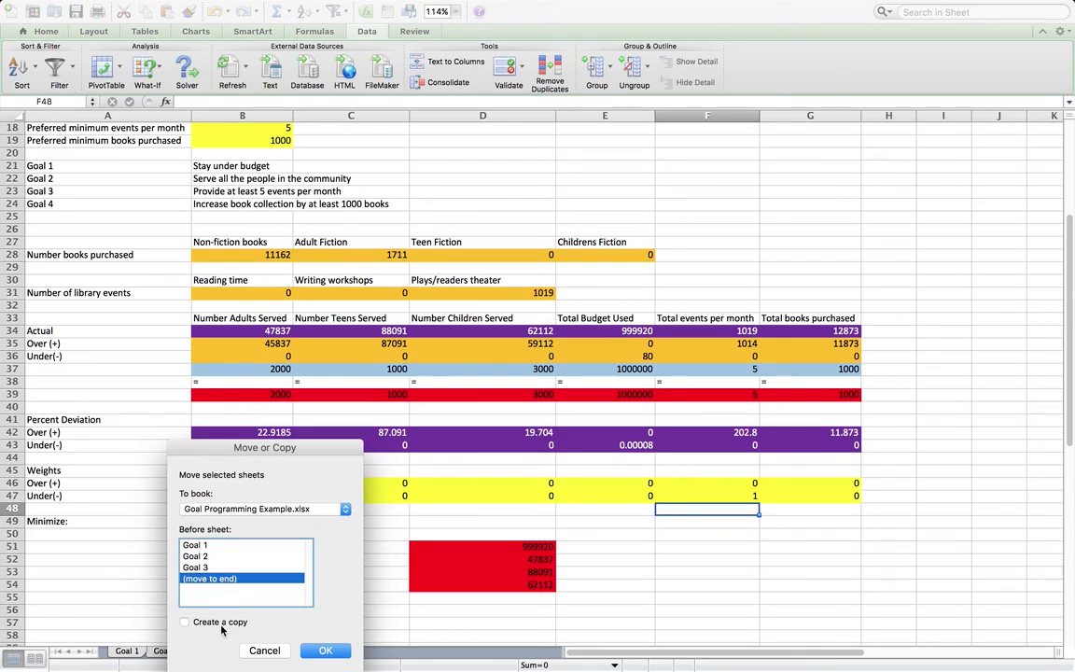
pyautogui.click(186, 622)
pyautogui.click(324, 651)
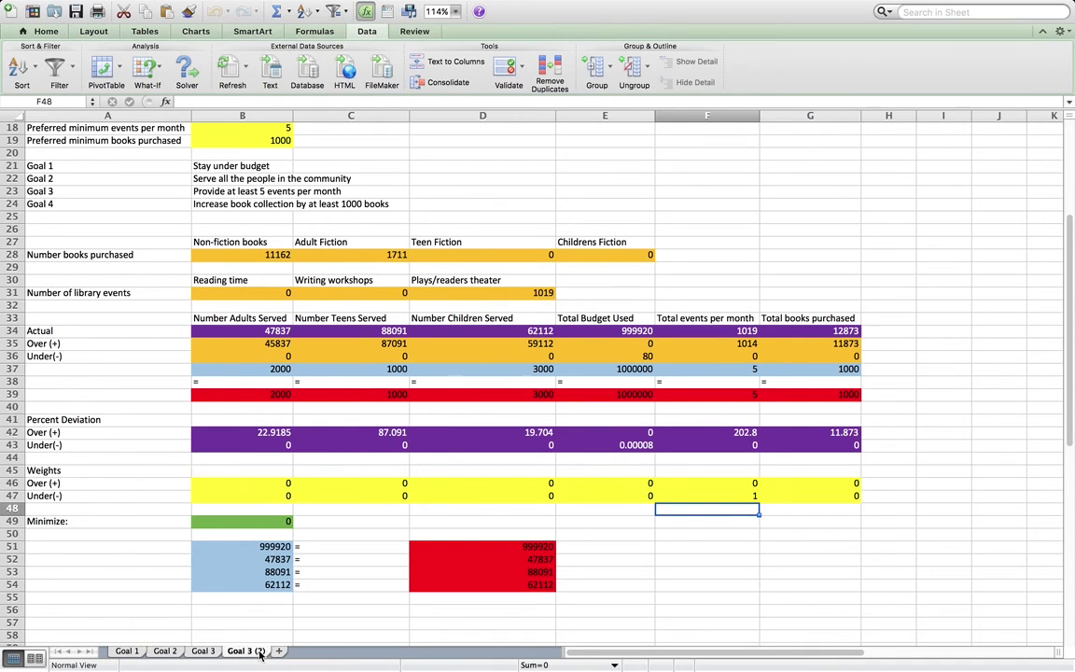
pyautogui.doubleClick(257, 650)
pyautogui.press('BackSpace')
pyautogui.press('BackSpace')
pyautogui.press('BackSpace')
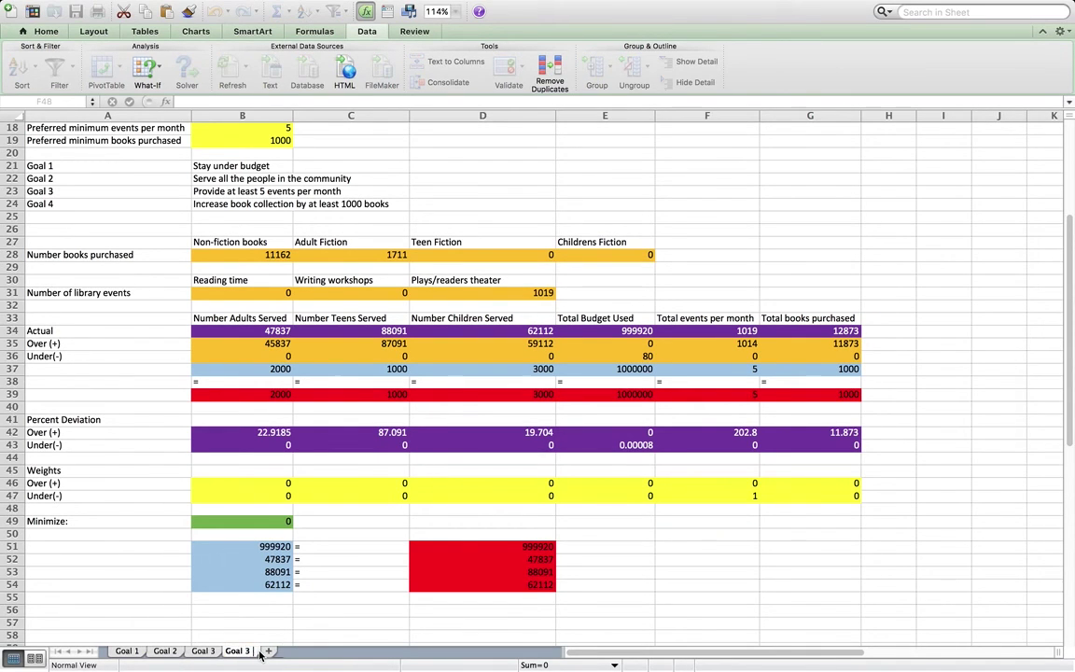
pyautogui.write('4')
pyautogui.press('Return')
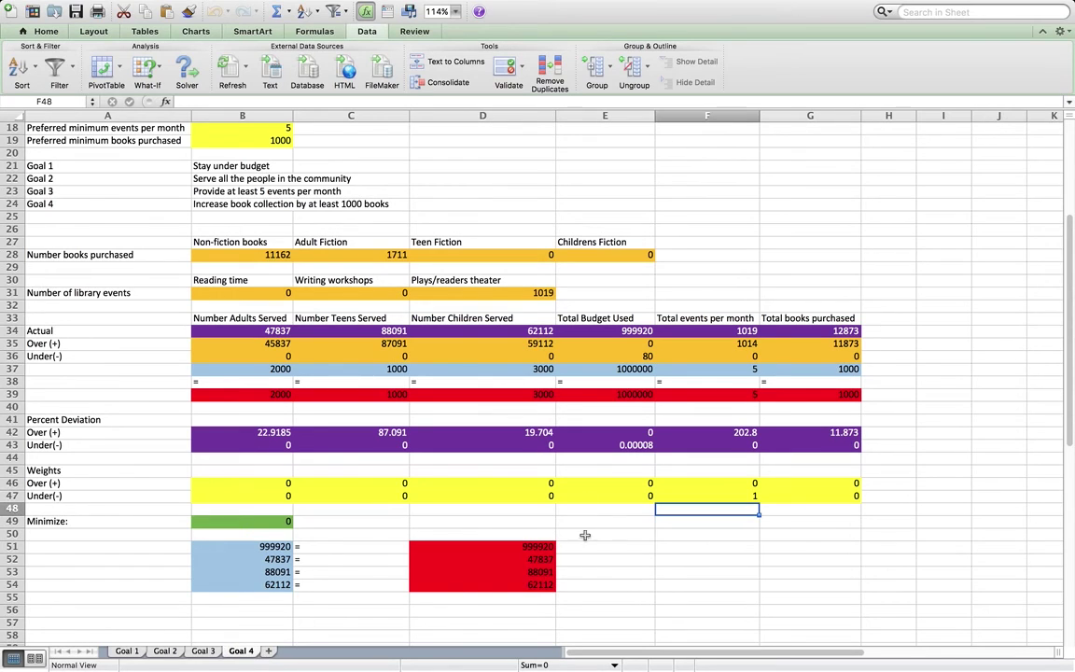
# - Paste the total events value 1019 from F34 into D55 as a value only
pyautogui.click(589, 547)
pyautogui.click(731, 333)
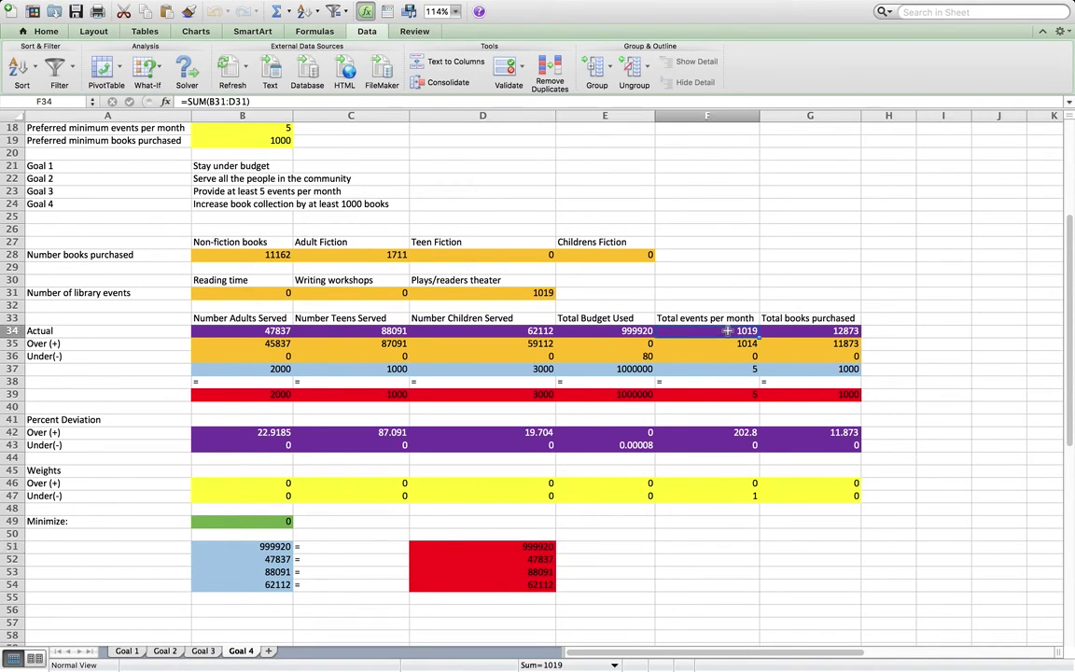
pyautogui.click(445, 597)
pyautogui.rightClick(447, 596)
pyautogui.click(497, 399)
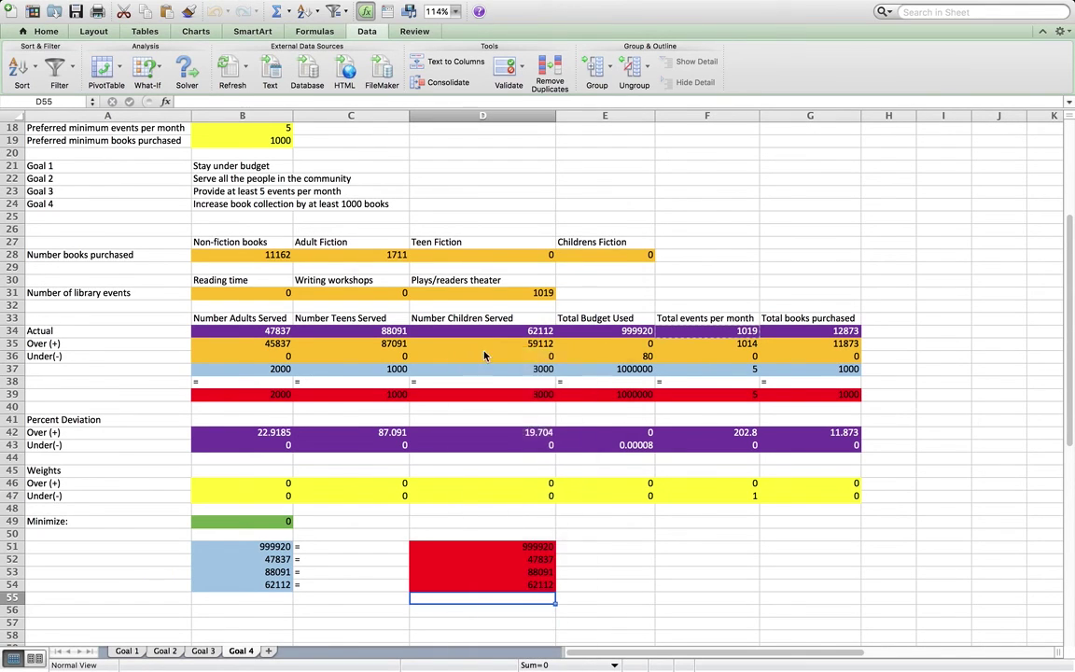
pyautogui.click(422, 286)
pyautogui.click(575, 473)
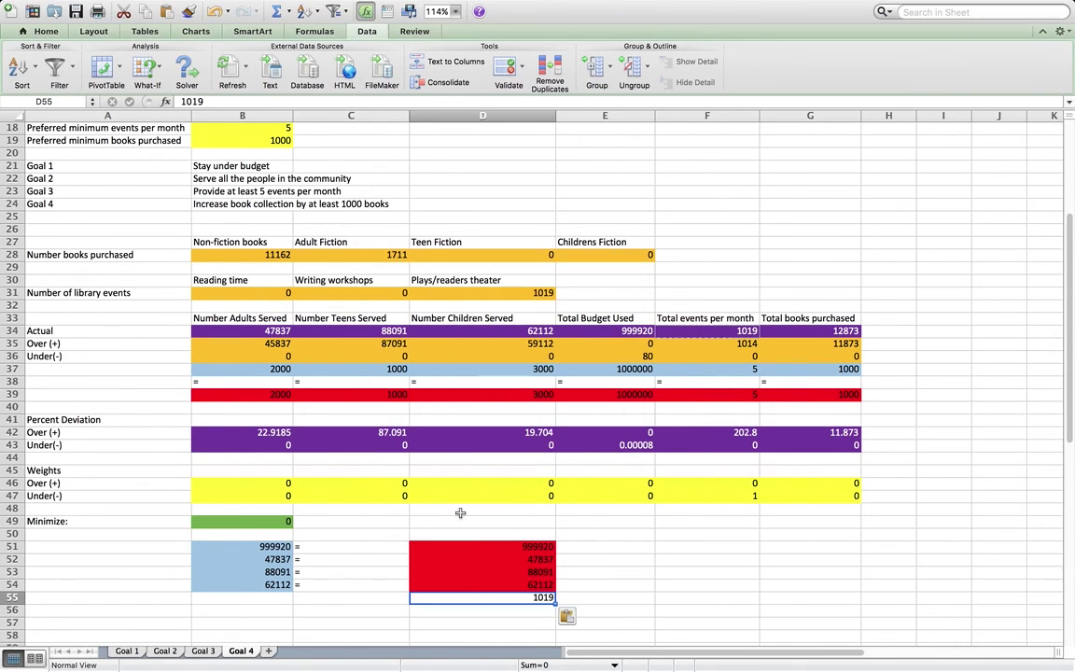
# - Link B55 to total events with =F34, put '=' in C55, and undo the stray fill
pyautogui.click(261, 598)
pyautogui.write('=')
pyautogui.click(739, 331)
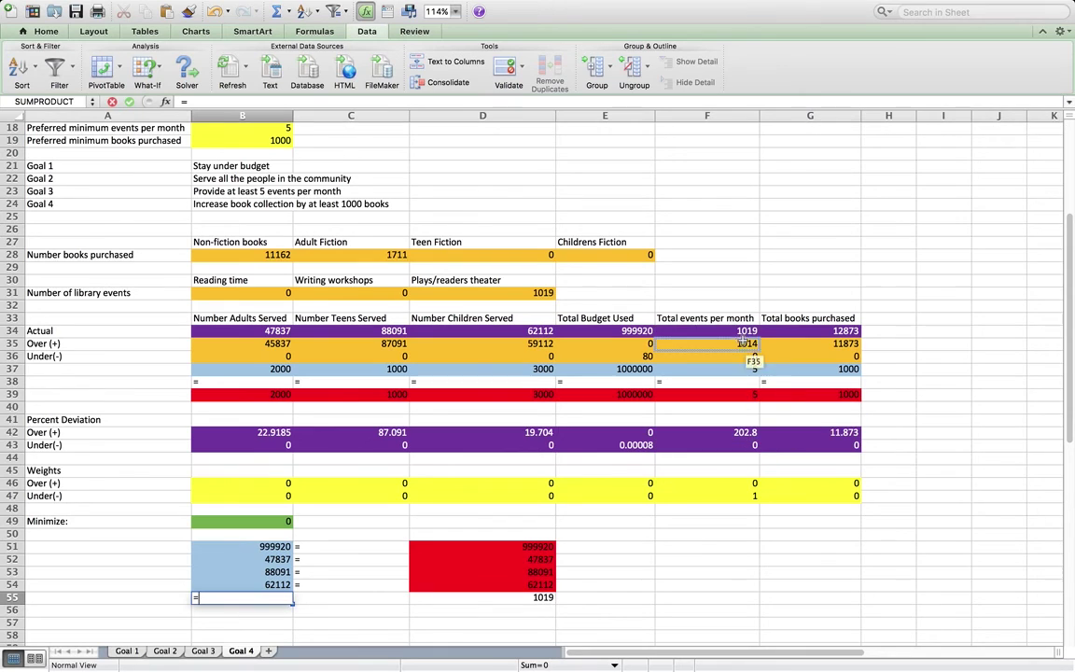
pyautogui.press('Return')
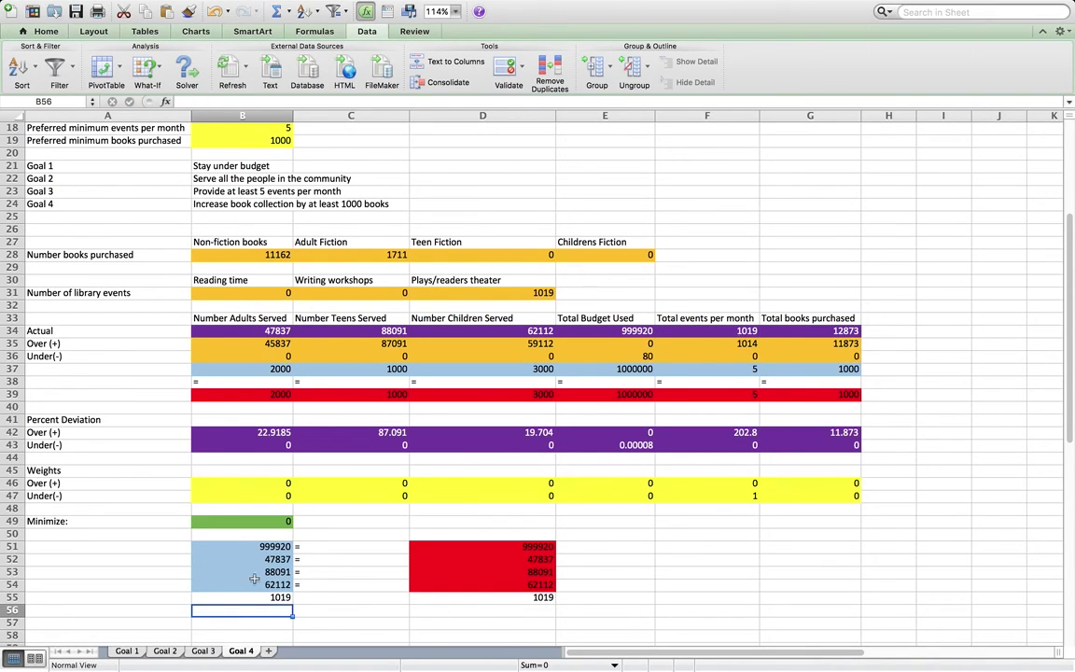
pyautogui.click(309, 602)
pyautogui.write('=')
pyautogui.press('Return')
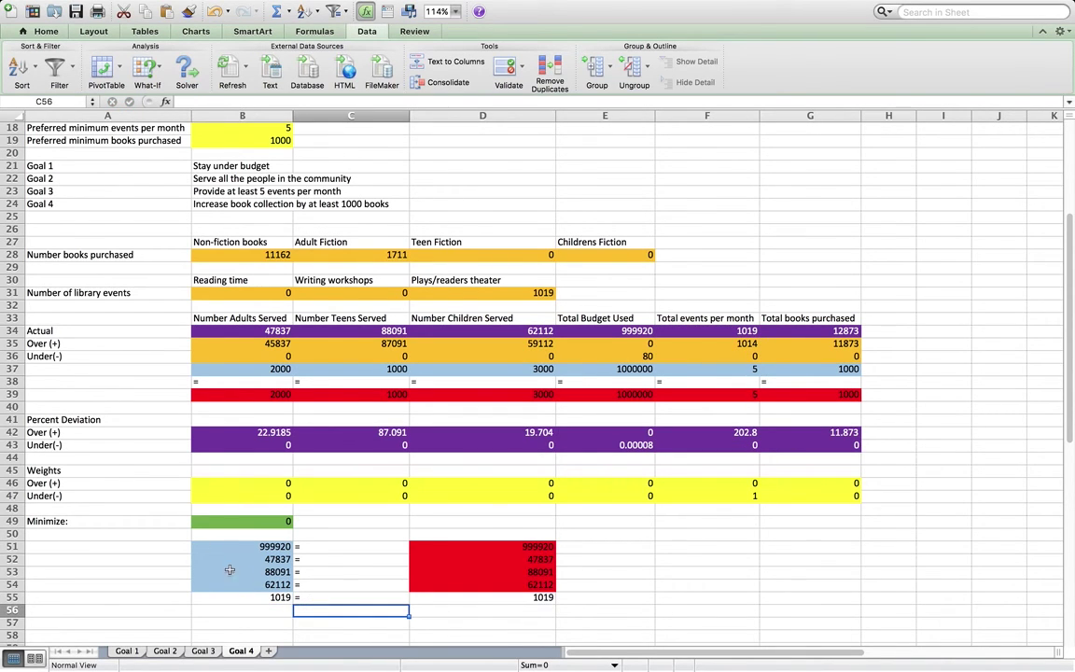
pyautogui.moveTo(244, 585); pyautogui.dragTo(557, 602)
pyautogui.click(567, 614)
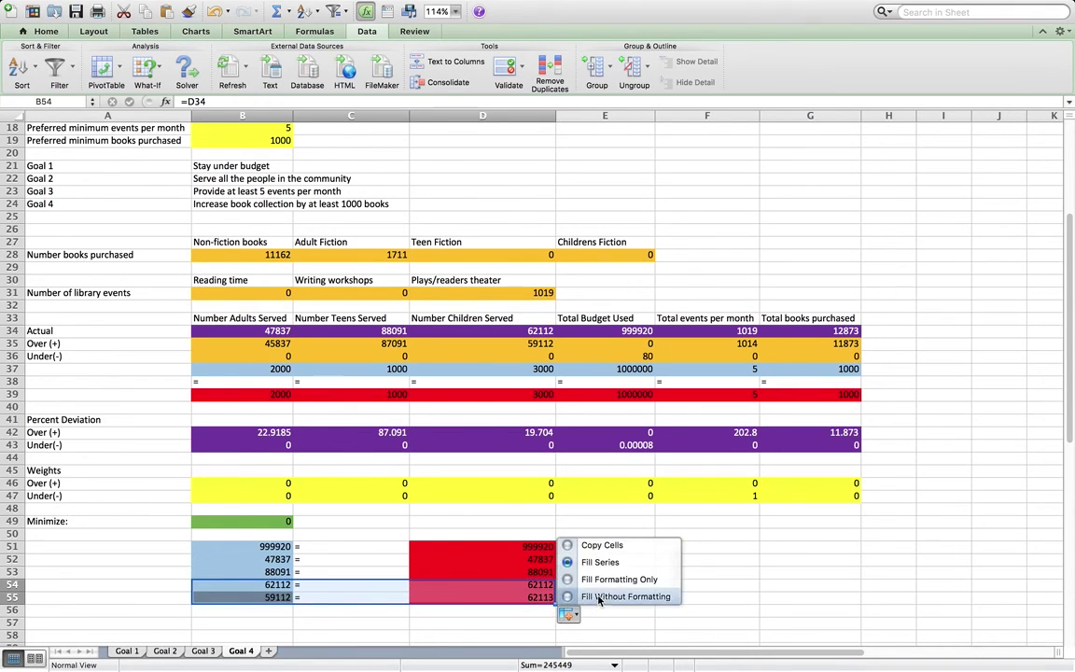
pyautogui.click(616, 596)
pyautogui.click(401, 597)
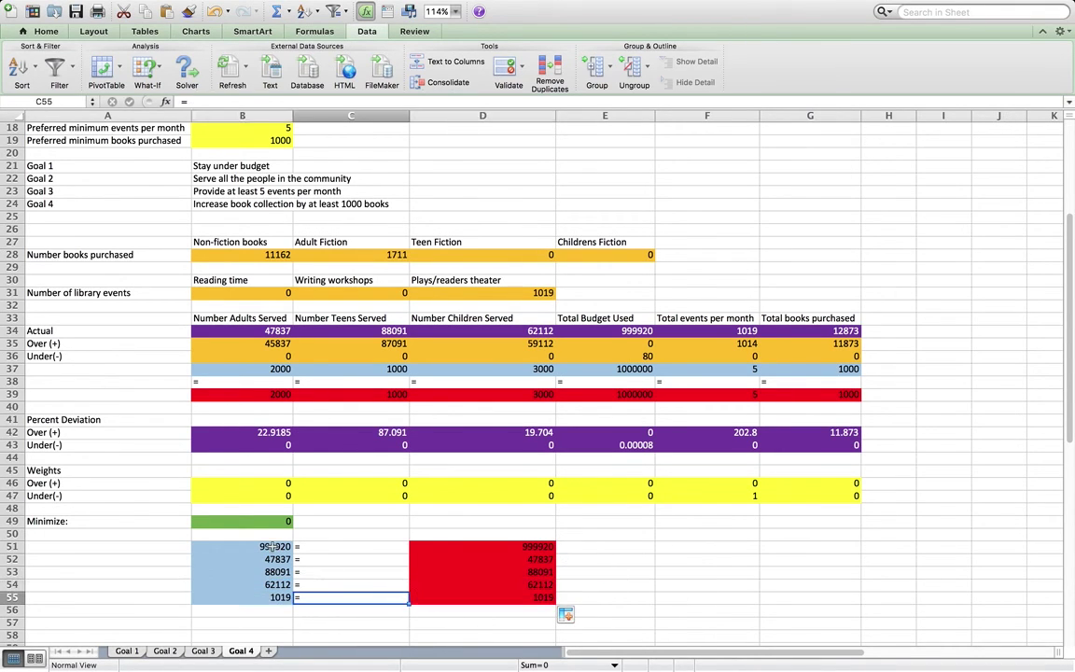
# - Add the Solver constraint $B$55 = $D$55 and close Solver, keeping the constraints
pyautogui.click(183, 67)
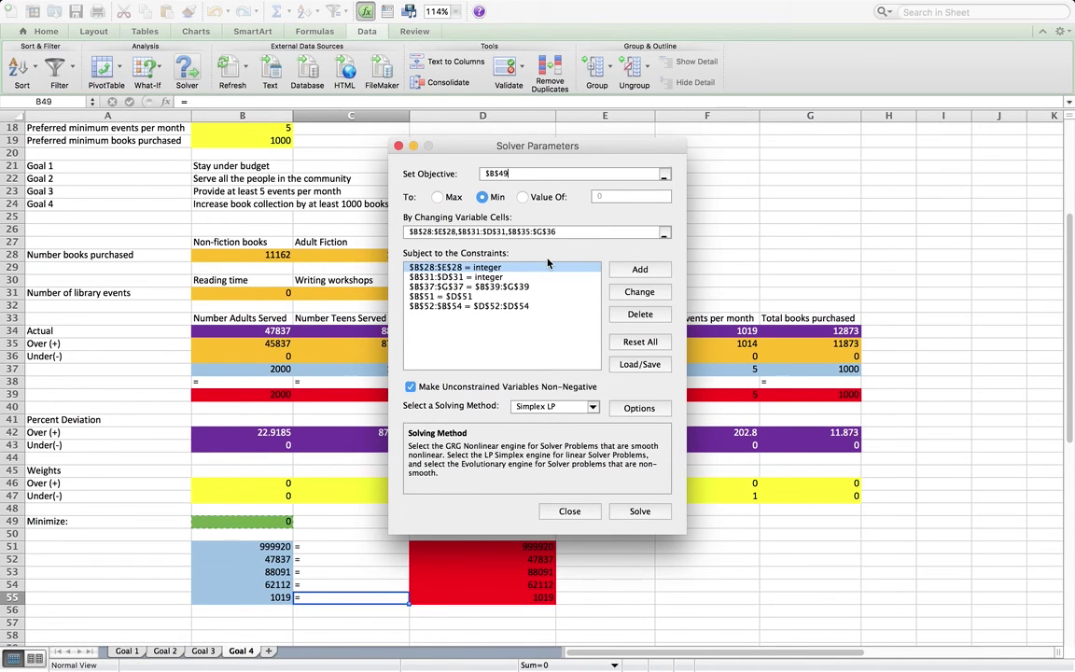
pyautogui.click(638, 269)
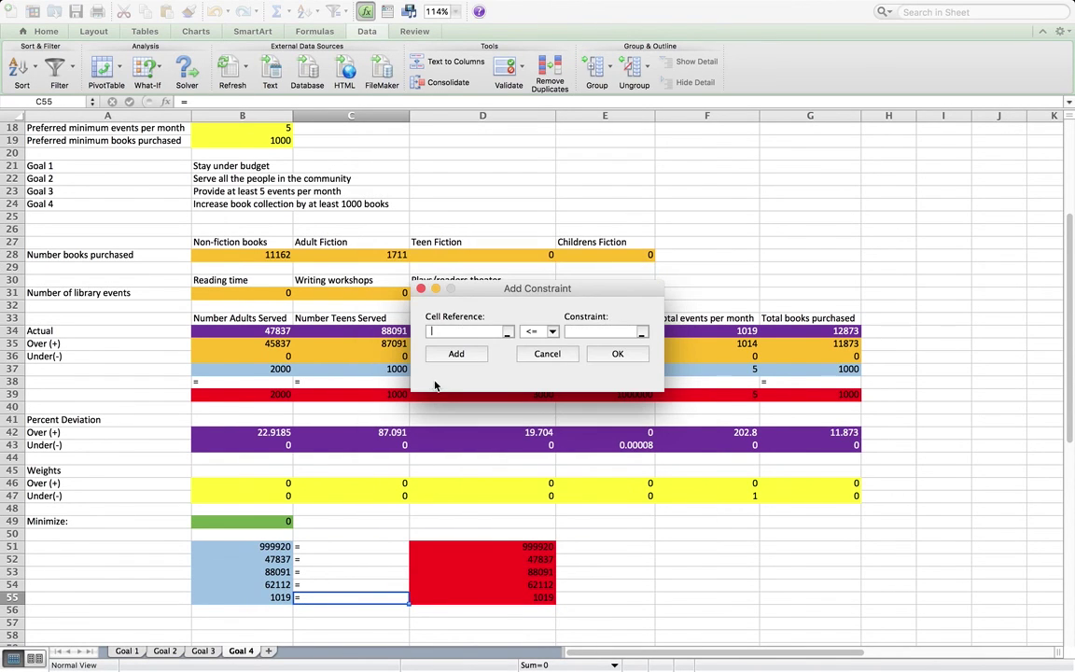
pyautogui.click(507, 333)
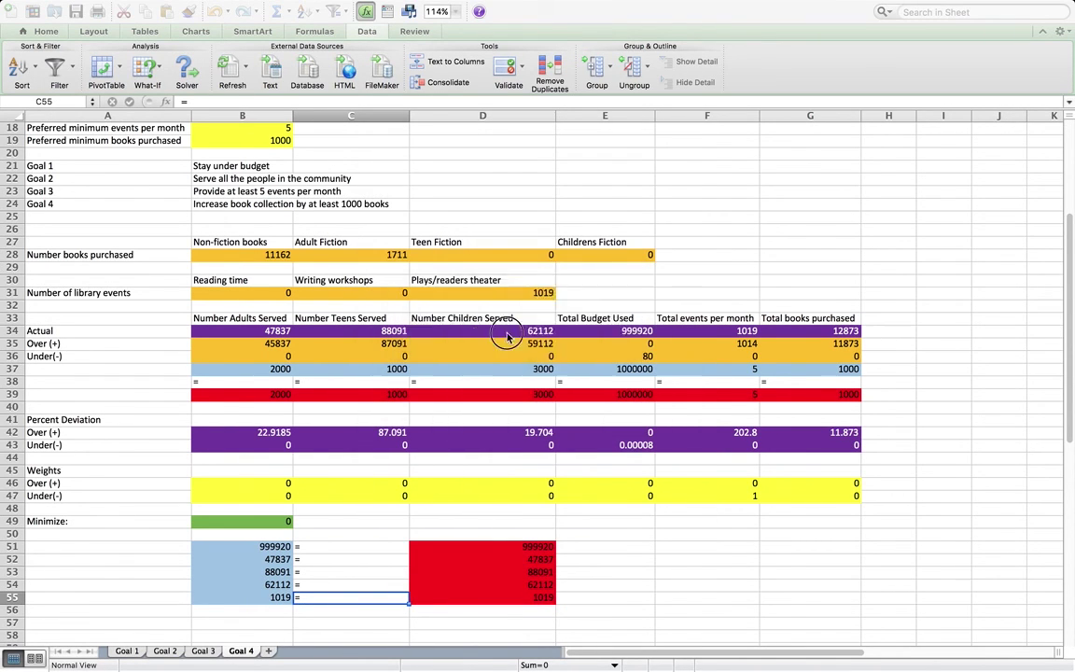
pyautogui.click(257, 595)
pyautogui.press('Return')
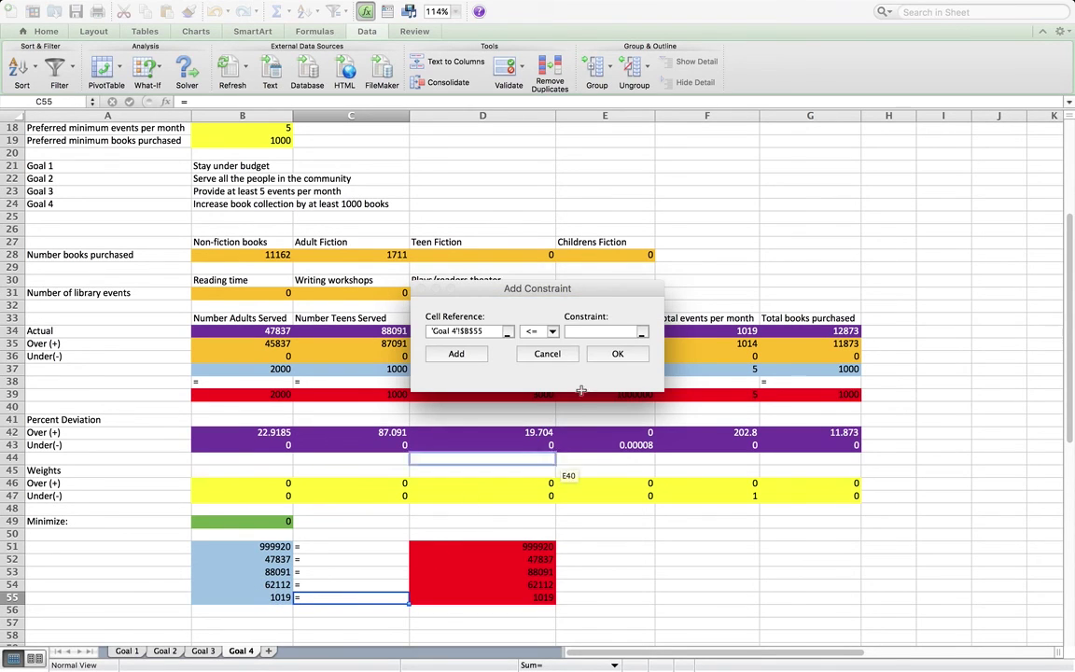
pyautogui.click(553, 332)
pyautogui.click(531, 355)
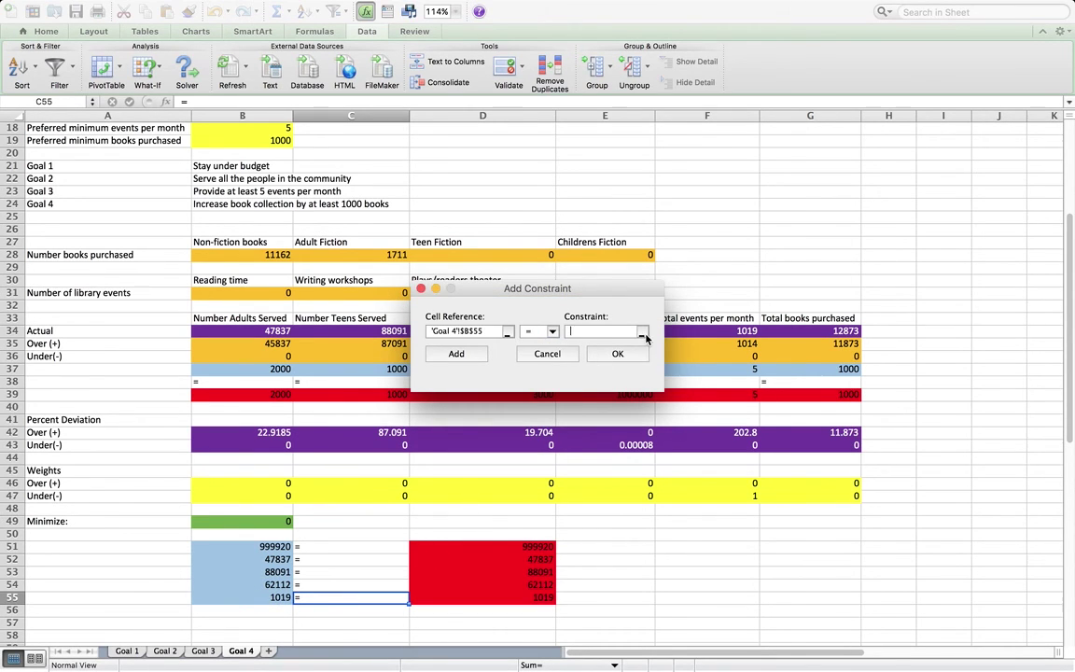
pyautogui.click(641, 334)
pyautogui.click(482, 595)
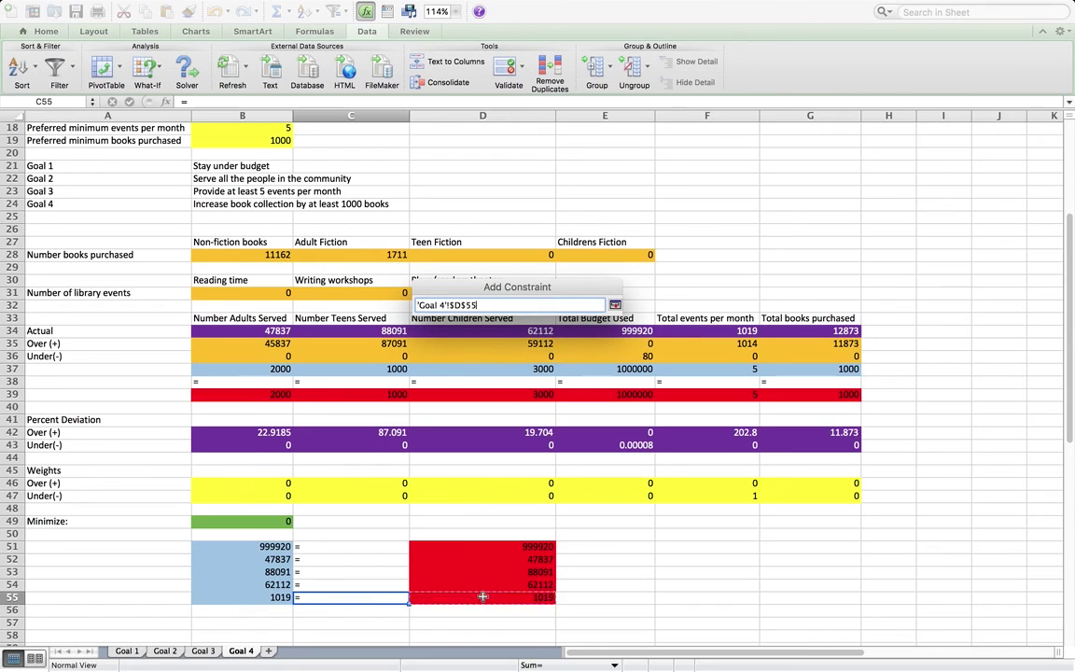
pyautogui.press('Return')
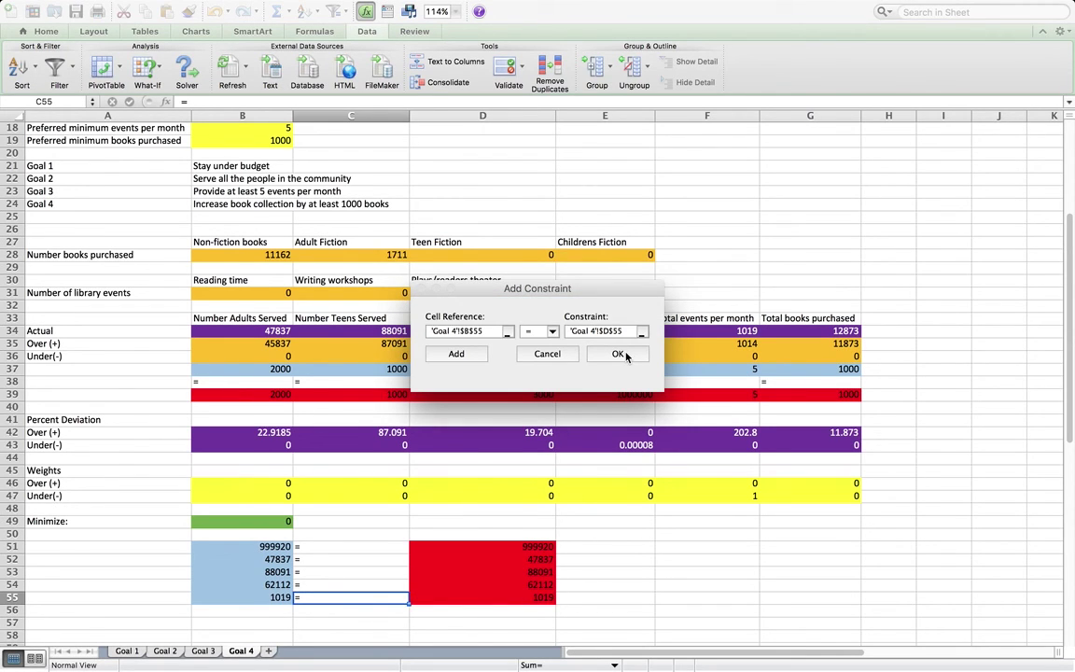
pyautogui.click(618, 355)
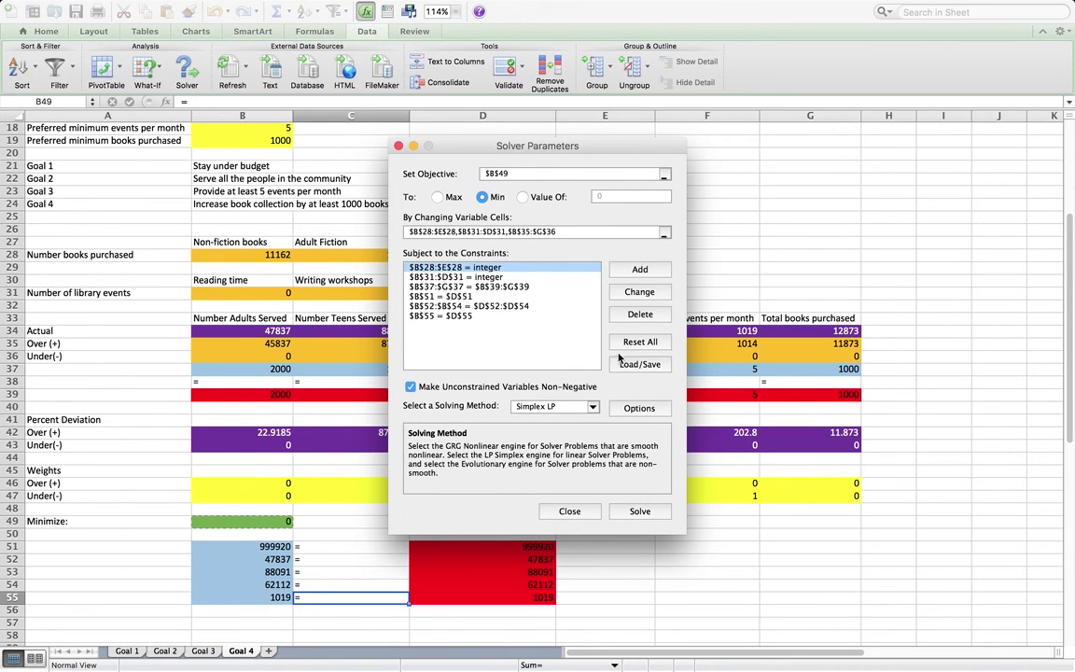
pyautogui.click(570, 511)
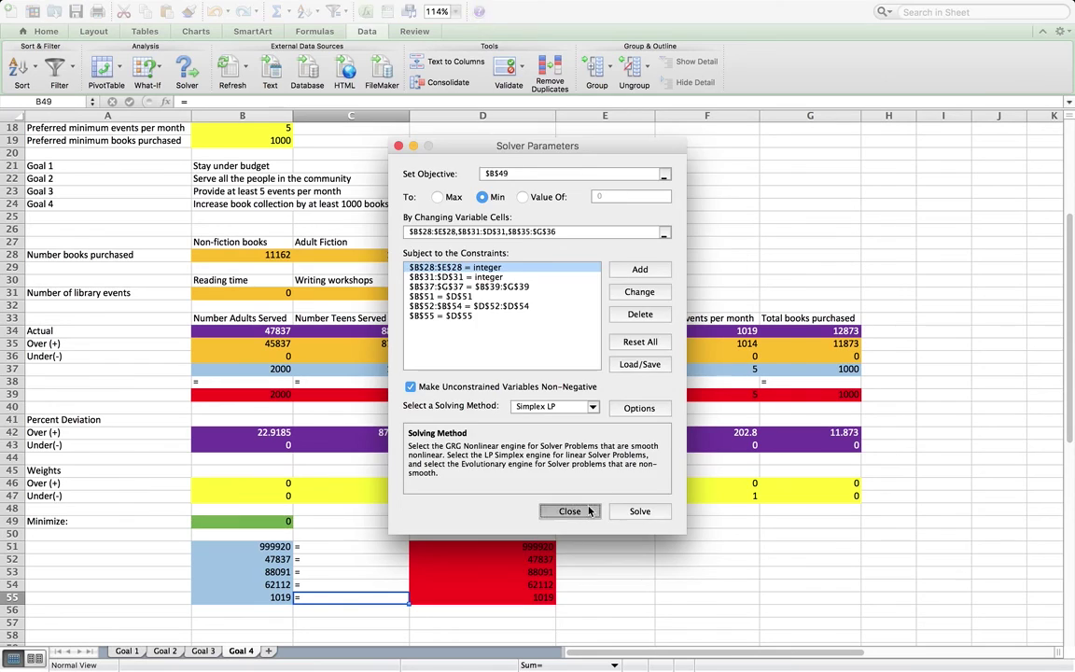
# - Set the F47 events weight to 0 and G47 books weight to 1, then solve
pyautogui.click(784, 495)
pyautogui.click(732, 500)
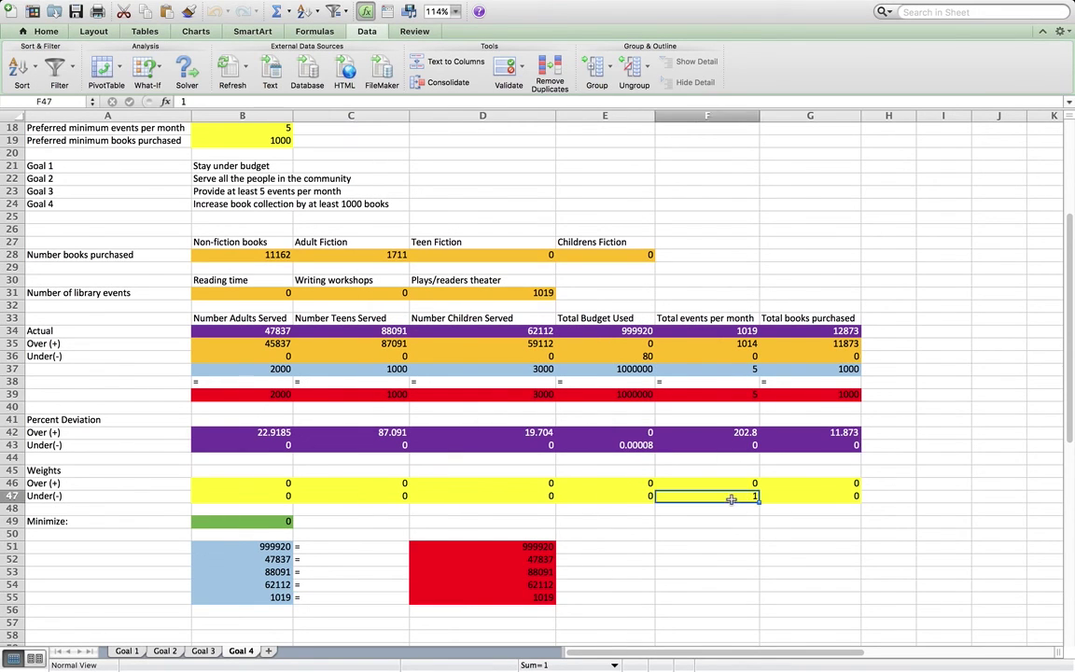
pyautogui.write('0')
pyautogui.press('Tab')
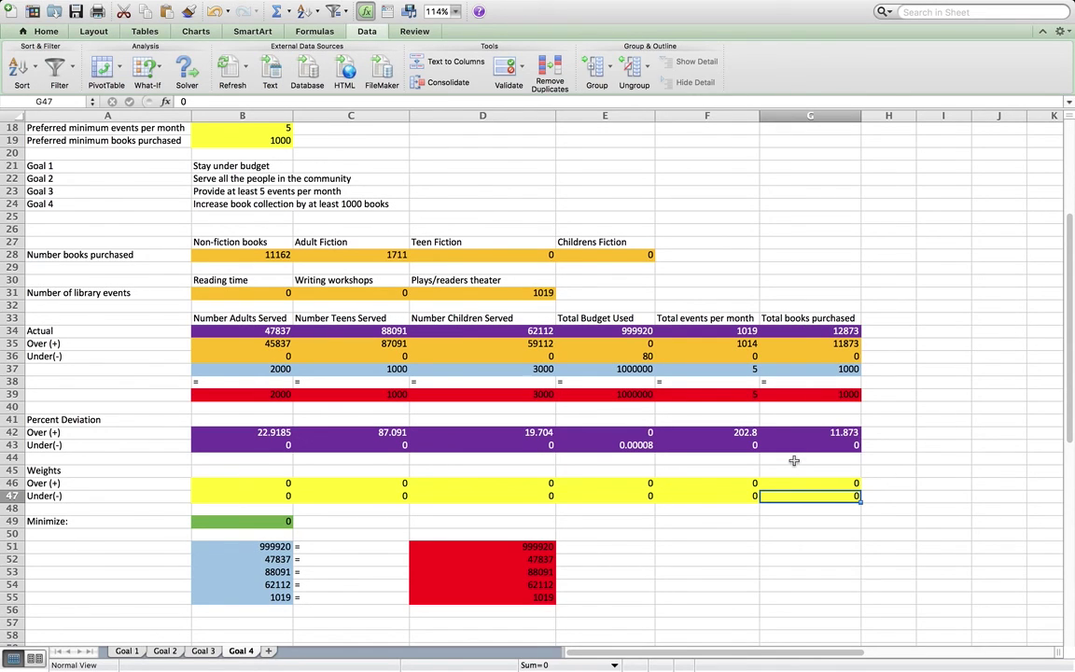
pyautogui.write('1')
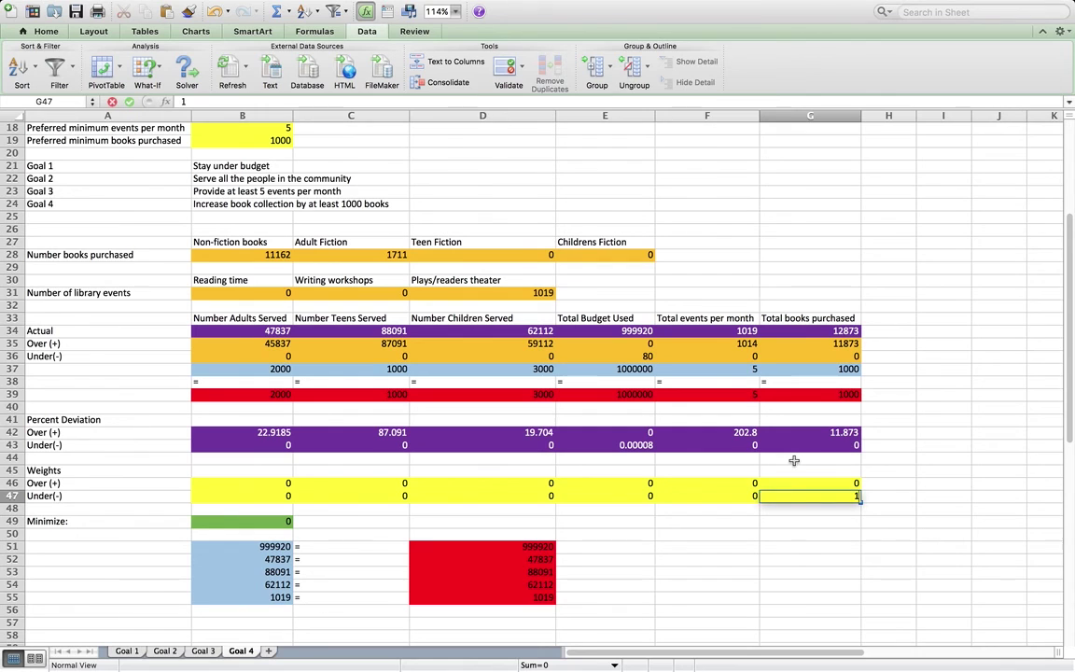
pyautogui.press('Return')
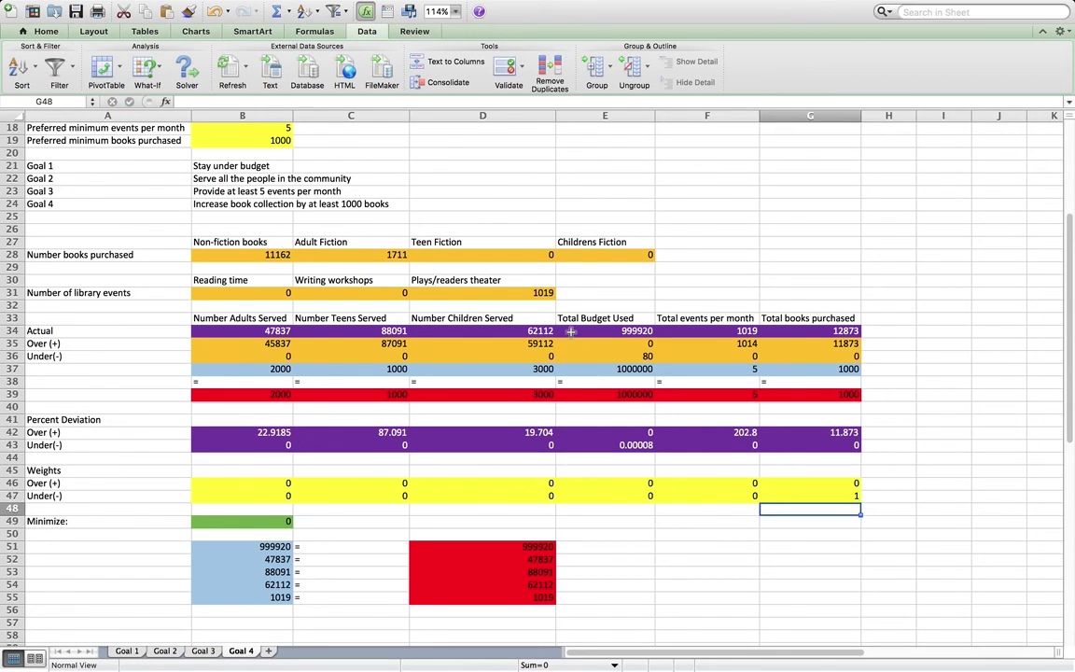
pyautogui.click(186, 66)
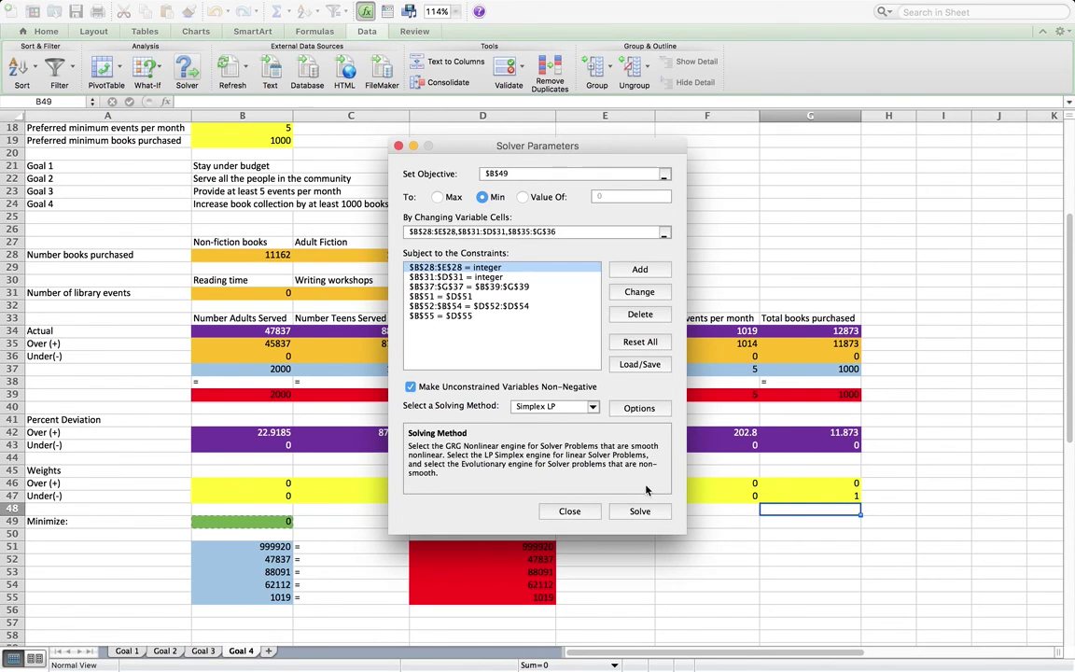
pyautogui.click(640, 511)
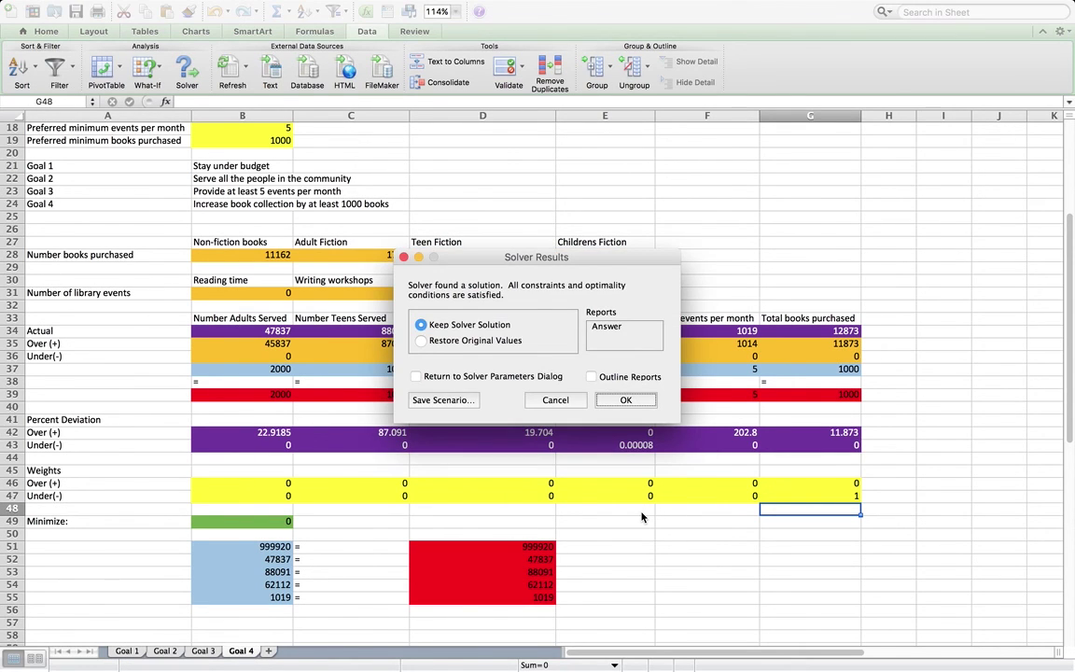
# - Keep Solver's Goal 4 solution and compare its purchase and event counts with Goals 1–3
pyautogui.click(626, 399)
pyautogui.moveTo(270, 255); pyautogui.dragTo(551, 292)
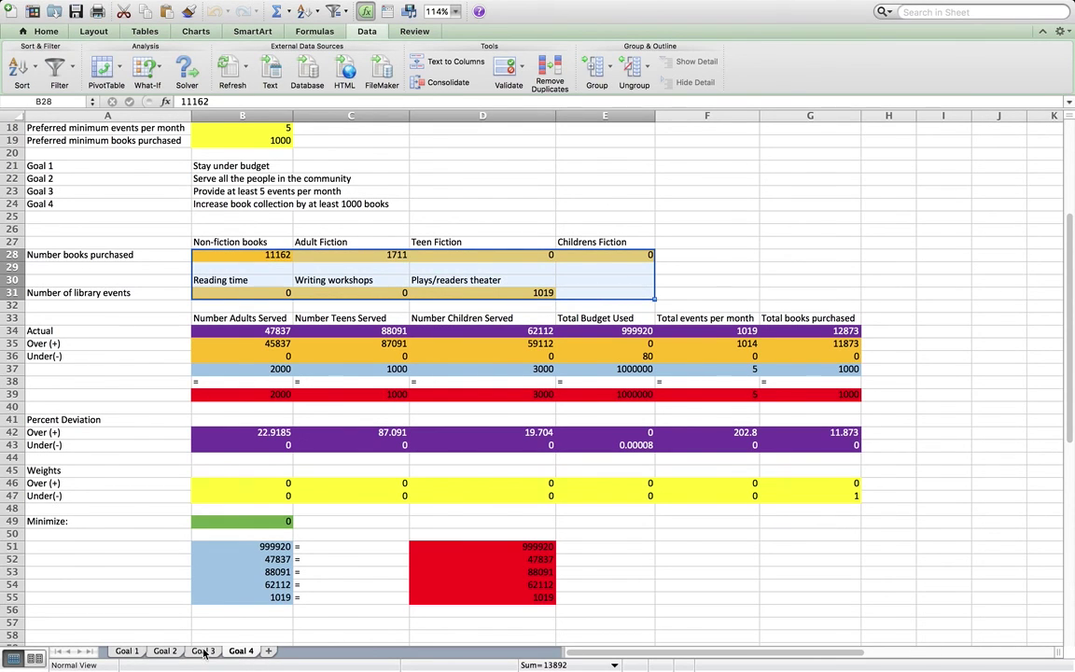
pyautogui.click(204, 652)
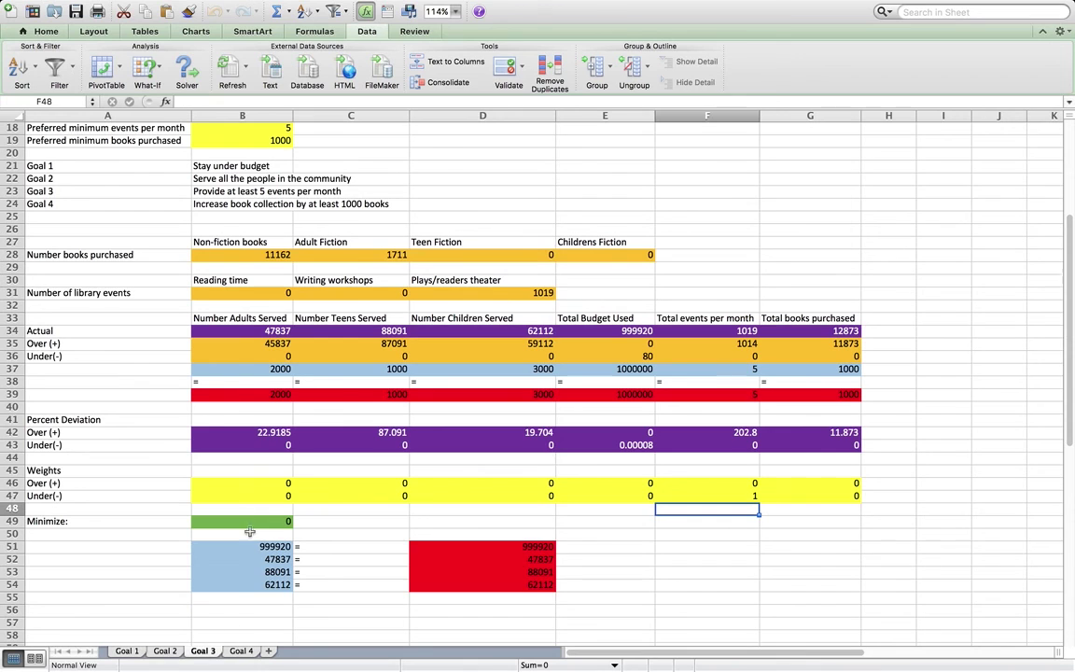
pyautogui.click(164, 651)
pyautogui.click(138, 652)
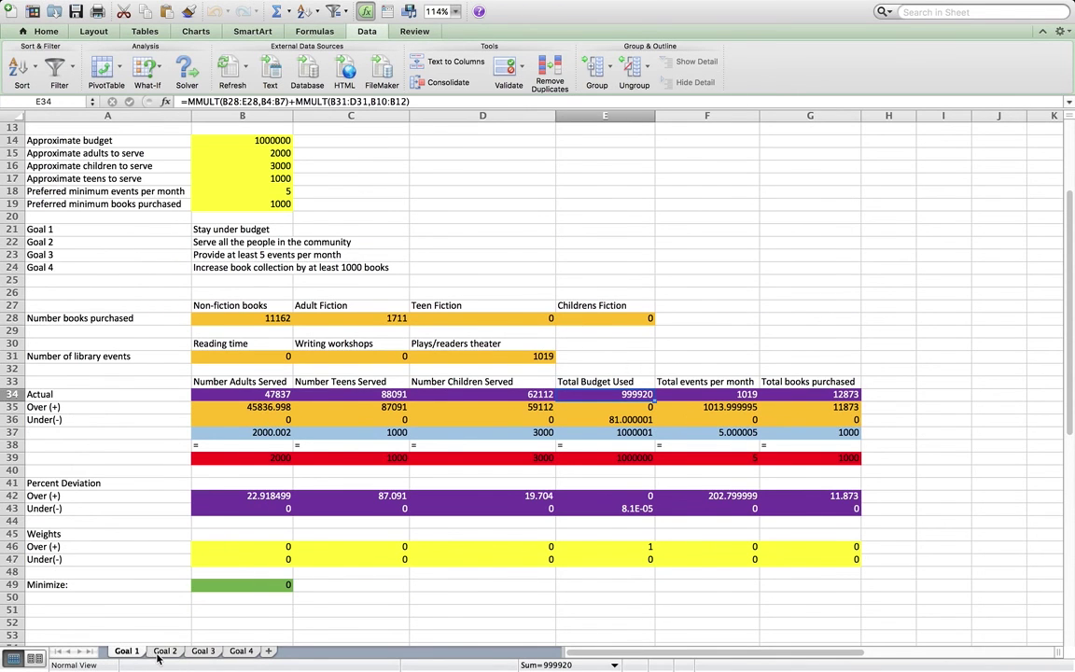
pyautogui.click(165, 651)
pyautogui.click(204, 652)
pyautogui.click(239, 652)
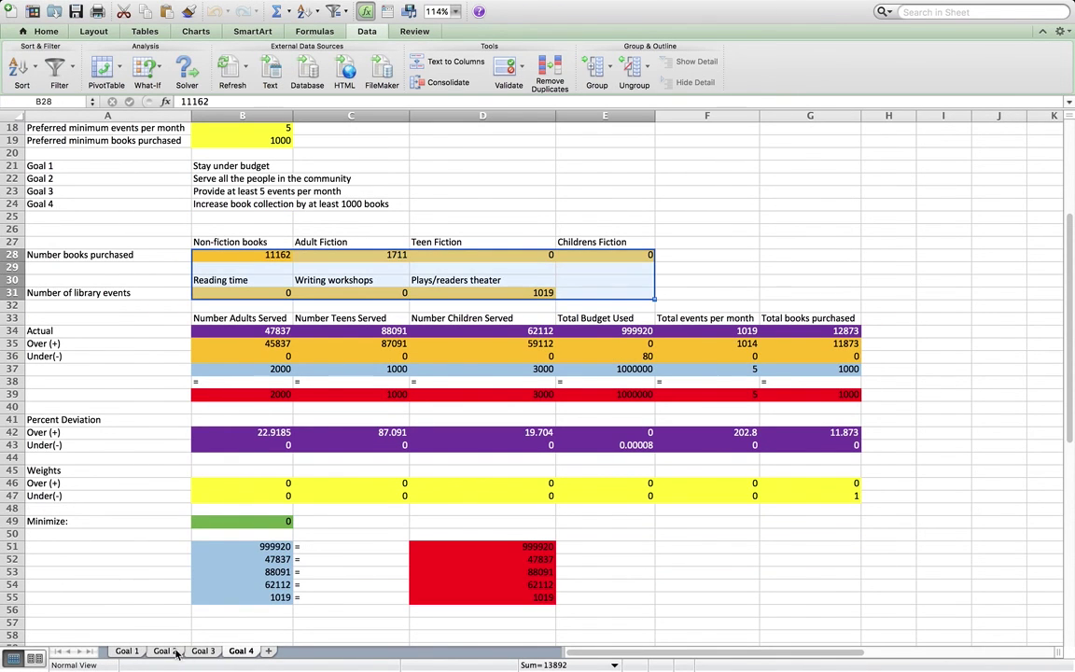
# - Review the Goal 1–3 sheets again, then return to Goal 4 and inspect cell C51
pyautogui.click(131, 652)
pyautogui.click(165, 651)
pyautogui.click(203, 651)
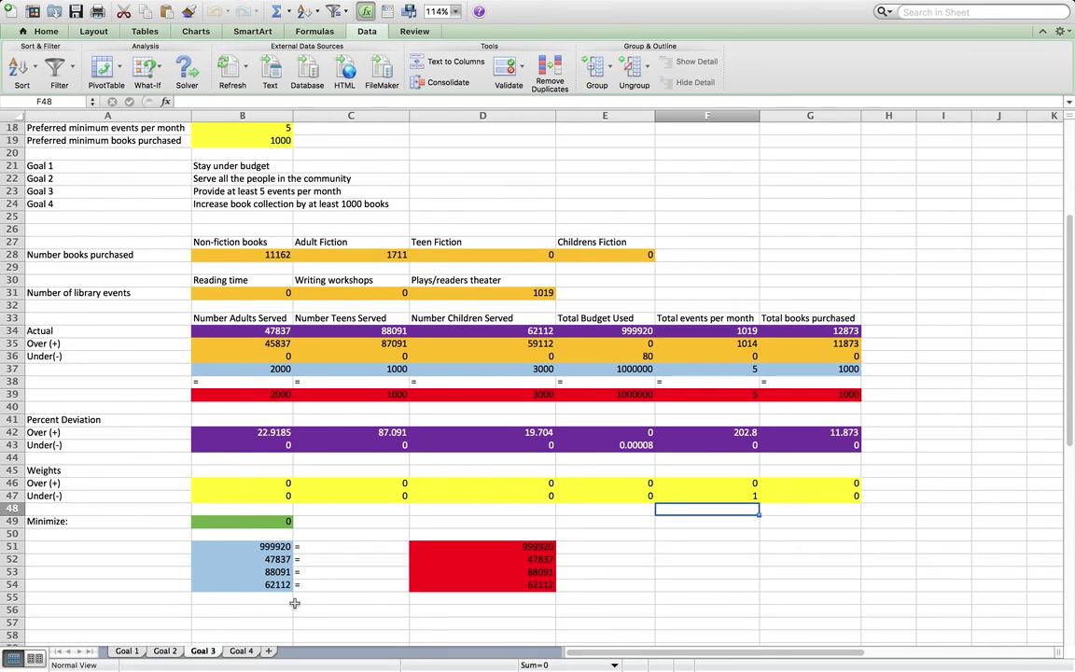
pyautogui.click(241, 651)
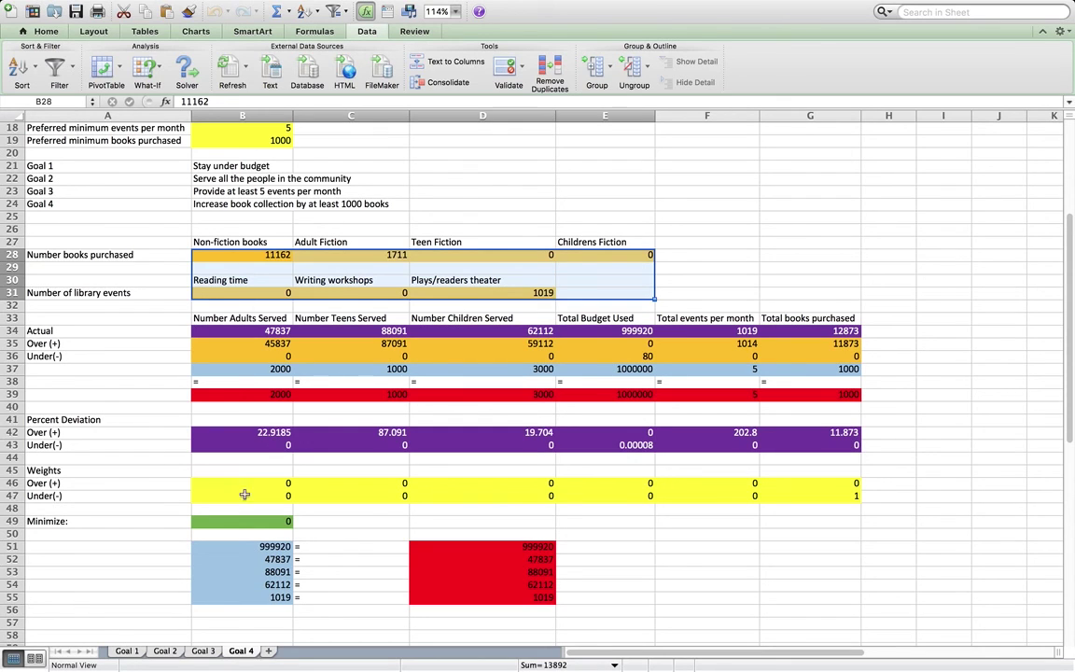
pyautogui.click(378, 543)
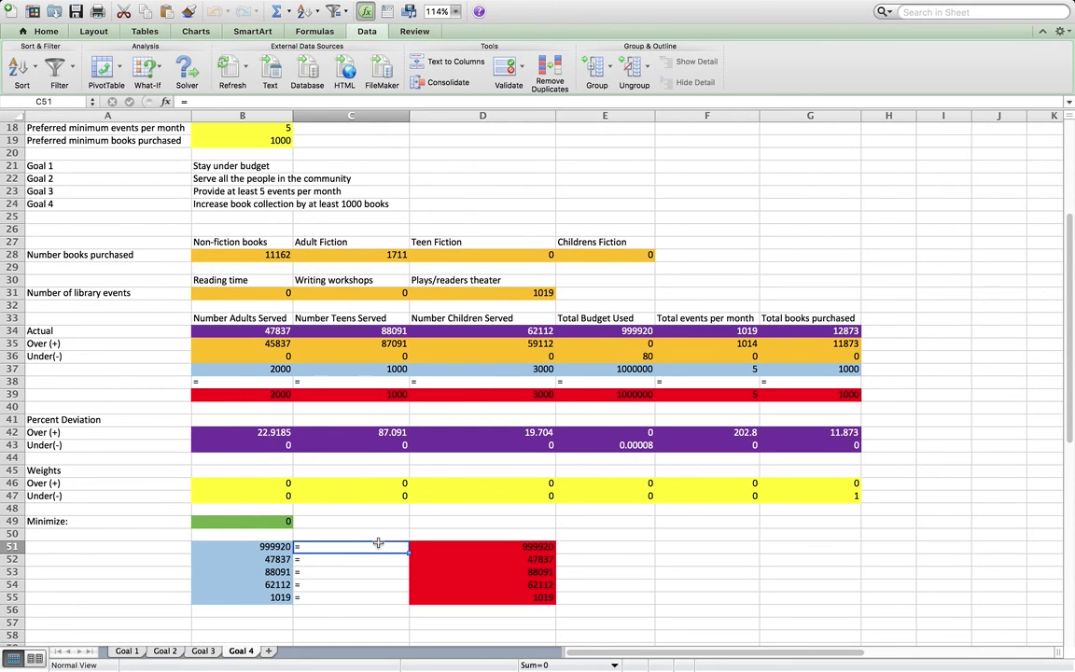
pyautogui.scroll(6, 368, 374)
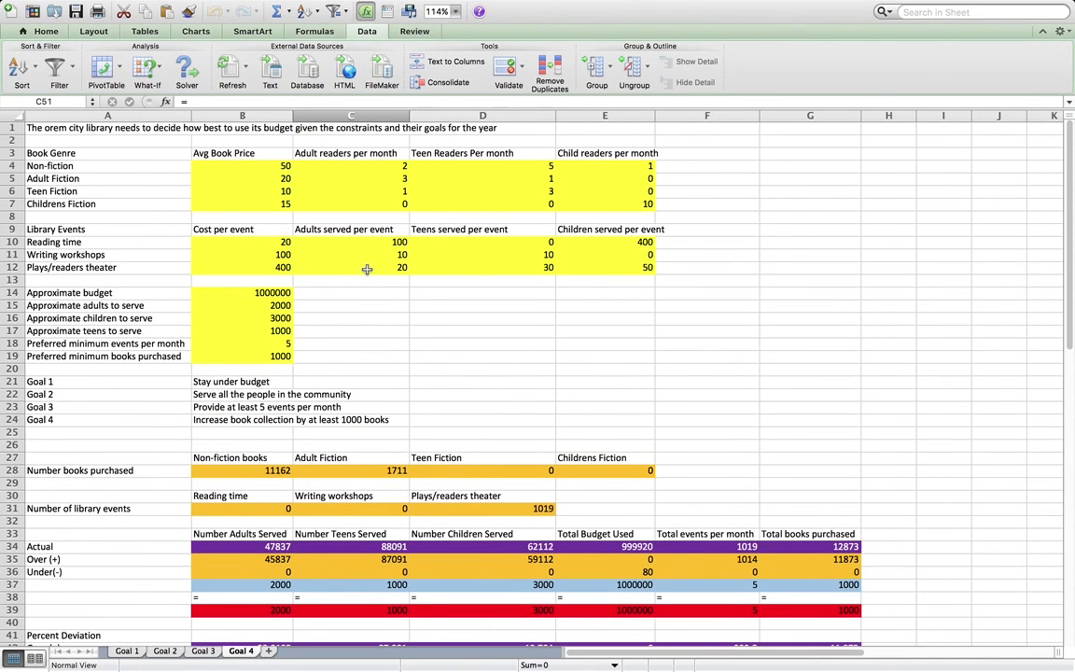
pyautogui.scroll(-2, 367, 269)
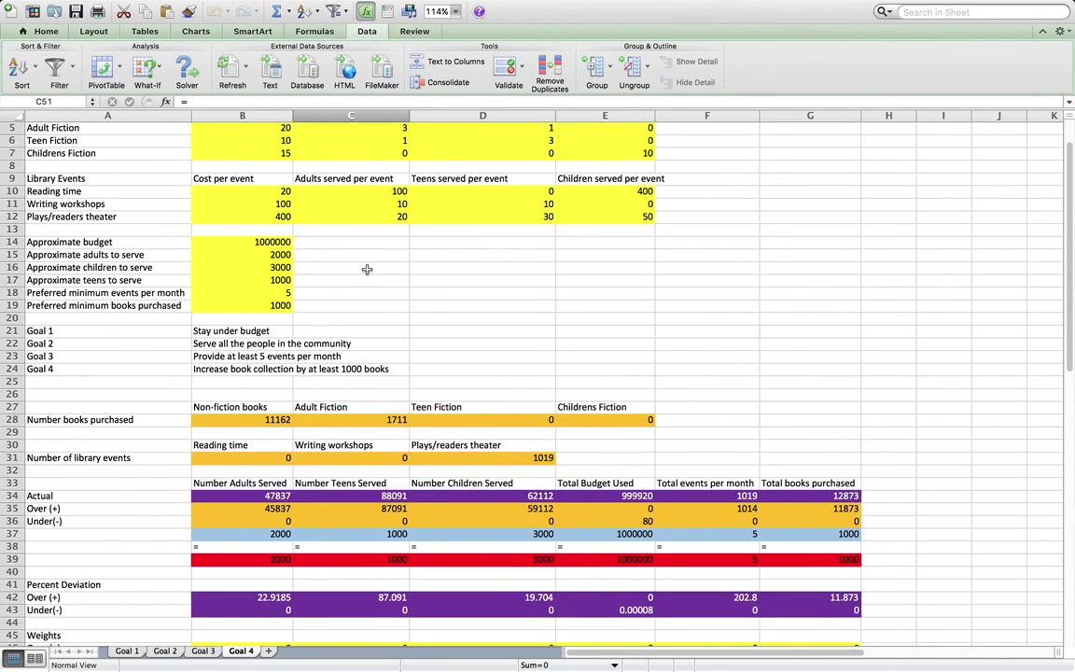